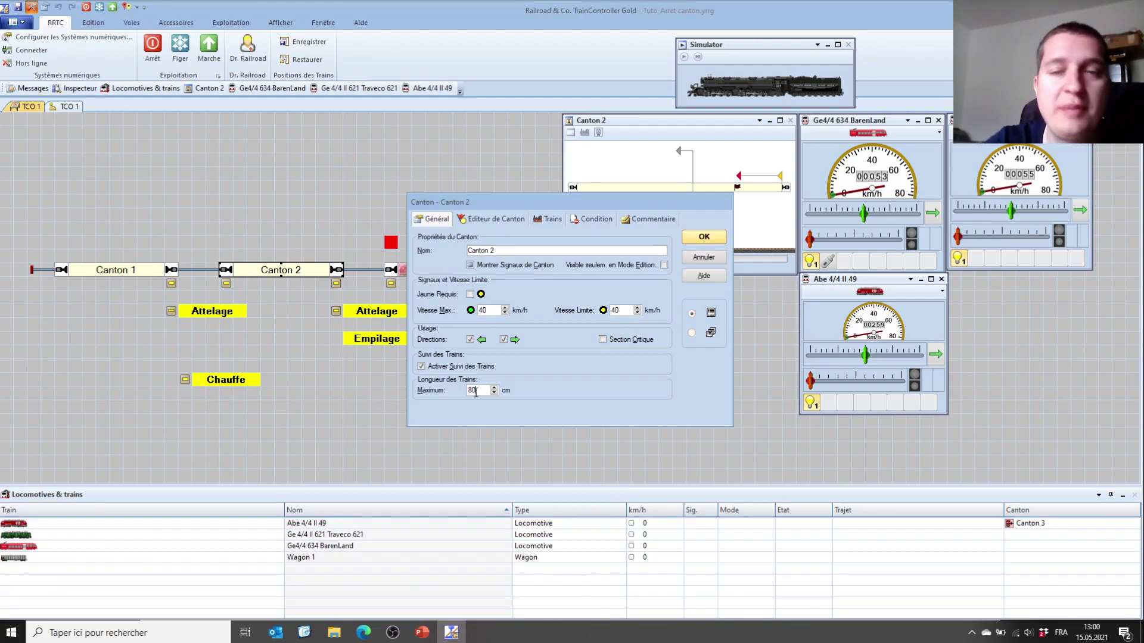
Step: Examine the trigger conditions of the Canton 2-2 flagman in Canton 2's block editor, including the Canton 2<->Canton 3 and R_C3 entries
{"action": "left_click", "coordinate": [496, 219]}
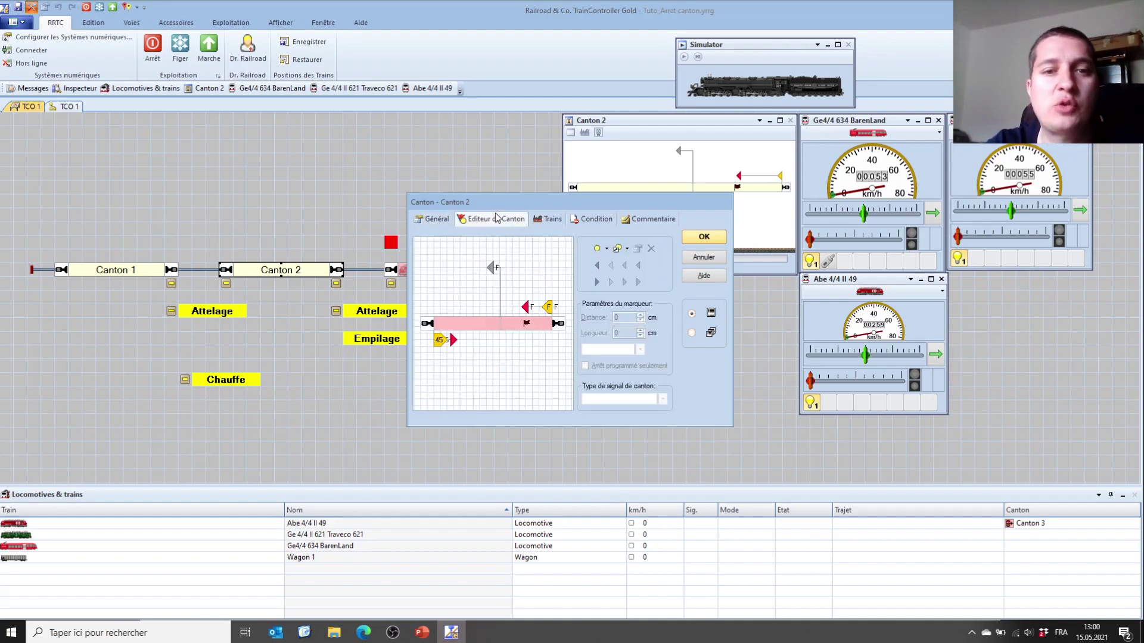
{"action": "left_click", "coordinate": [527, 324]}
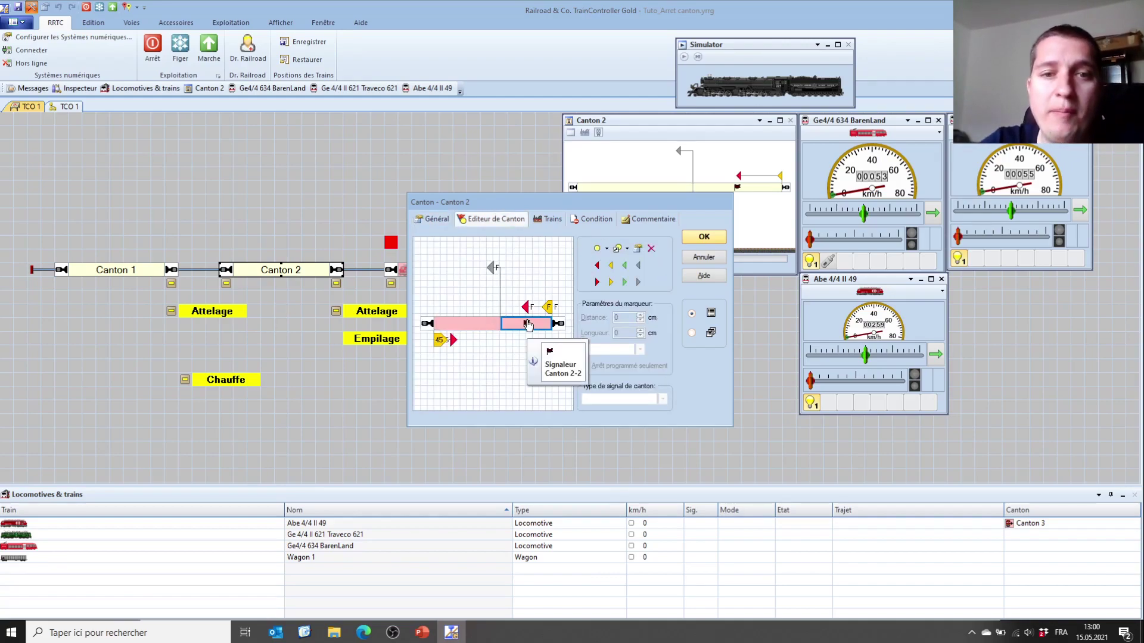
{"action": "left_click_drag", "start_coordinate": [573, 205], "coordinate": [681, 210]}
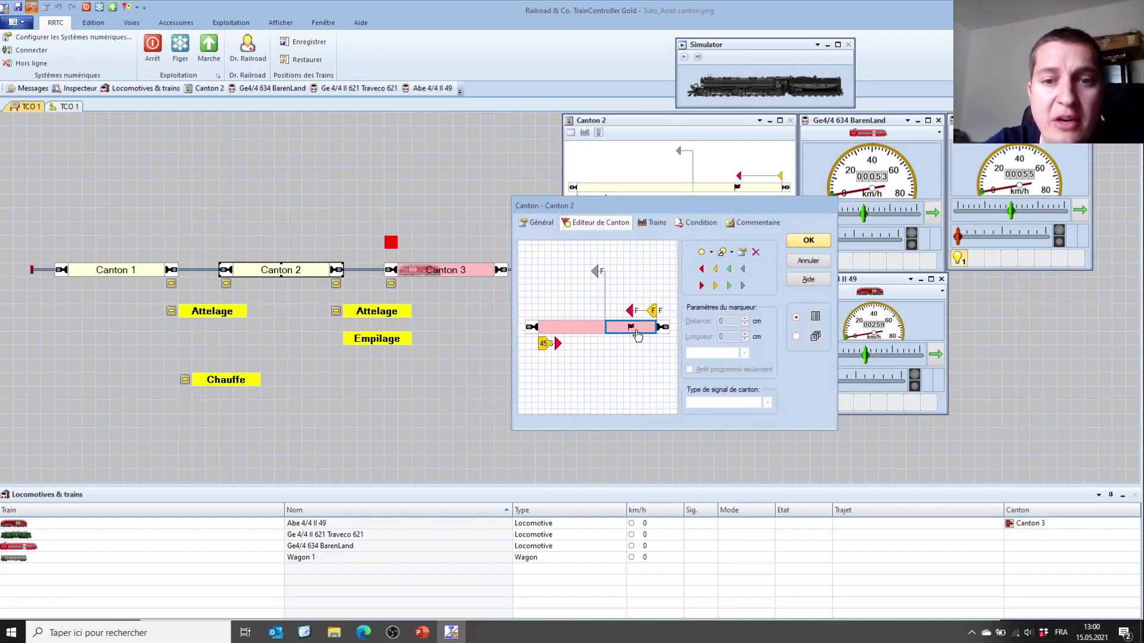
{"action": "key", "text": "Return"}
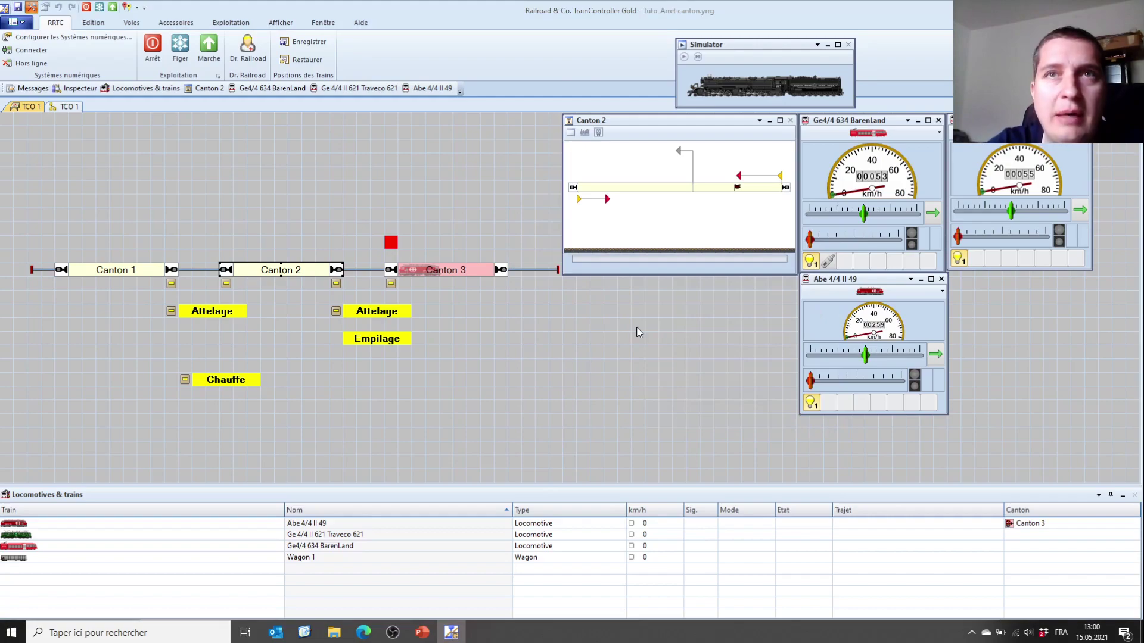
{"action": "key", "text": "alt+Return"}
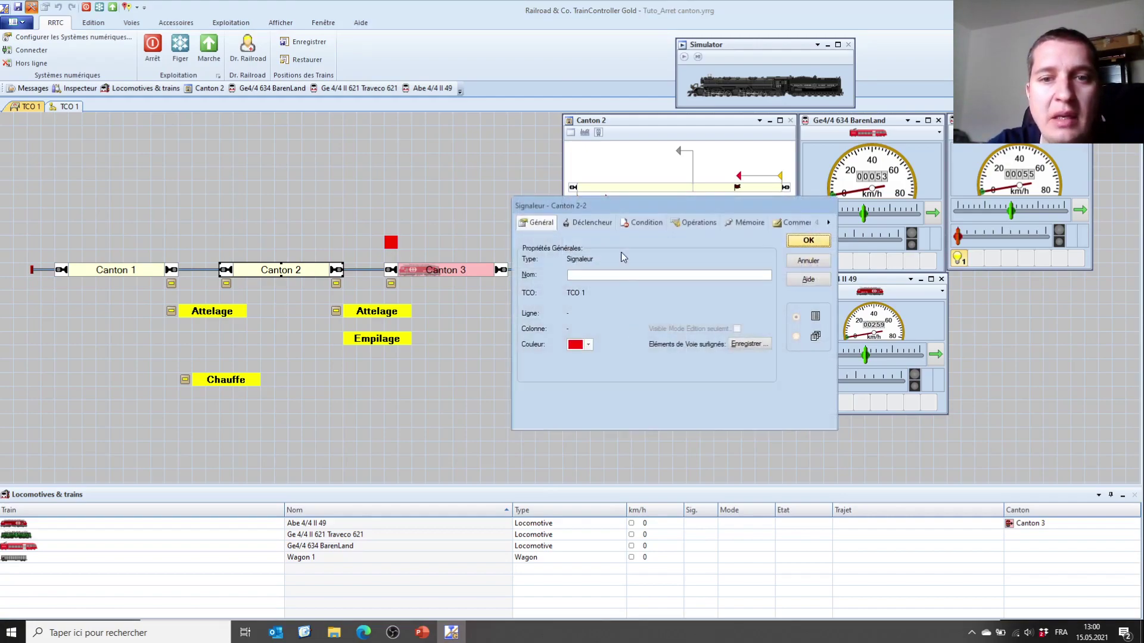
{"action": "left_click", "coordinate": [592, 223]}
{"action": "left_click", "coordinate": [715, 283]}
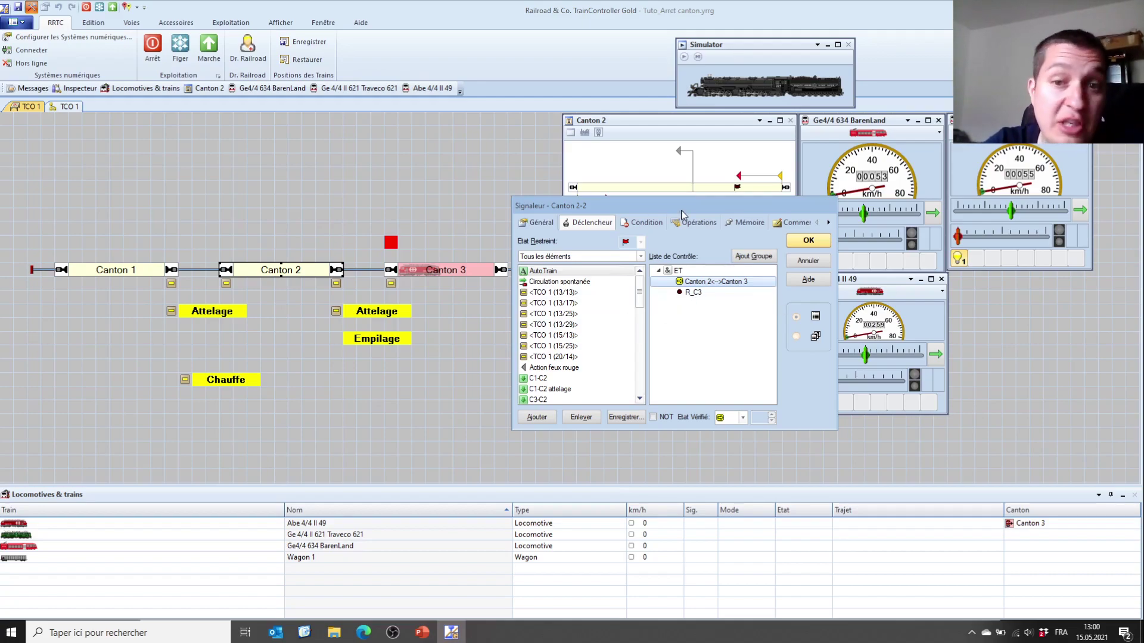
{"action": "left_click", "coordinate": [697, 293]}
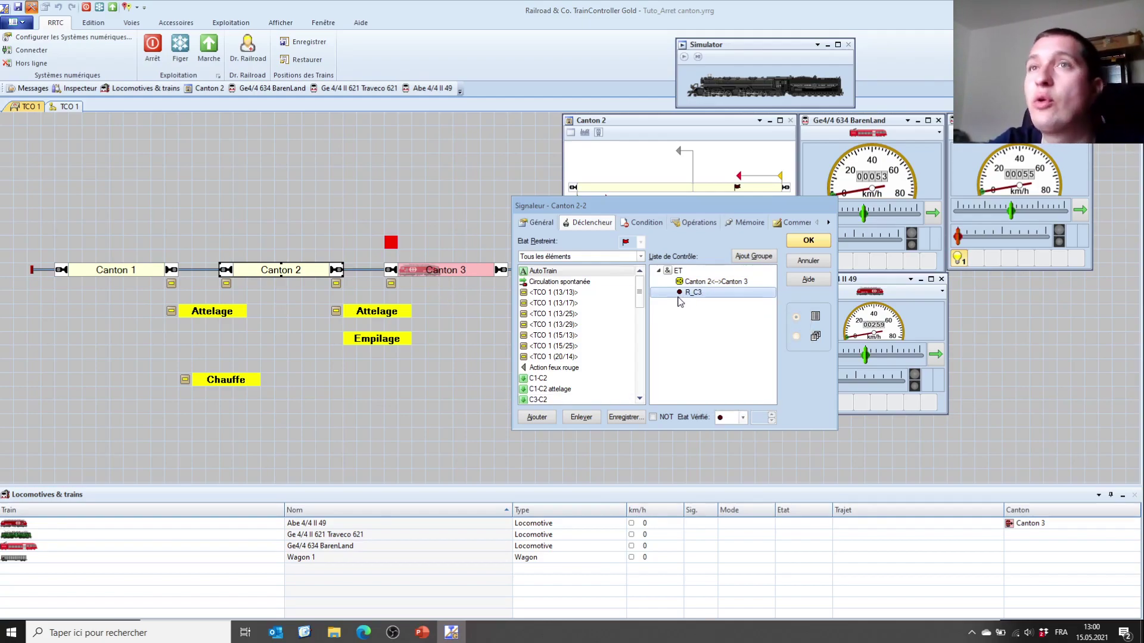
{"action": "mouse_move", "coordinate": [679, 302]}
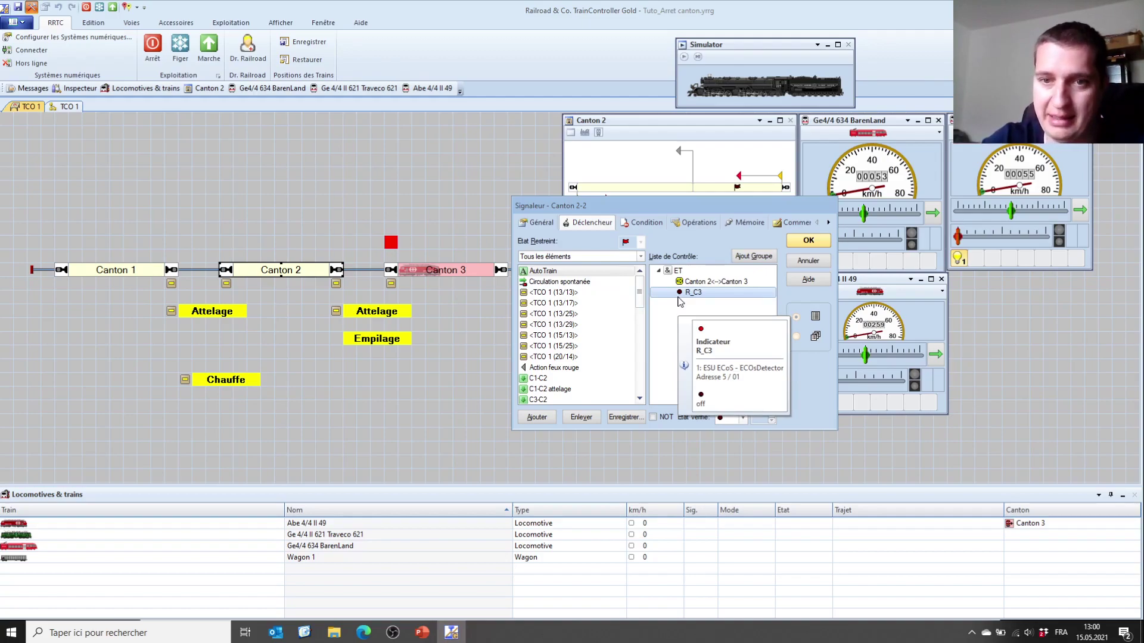
{"action": "left_click", "coordinate": [809, 240]}
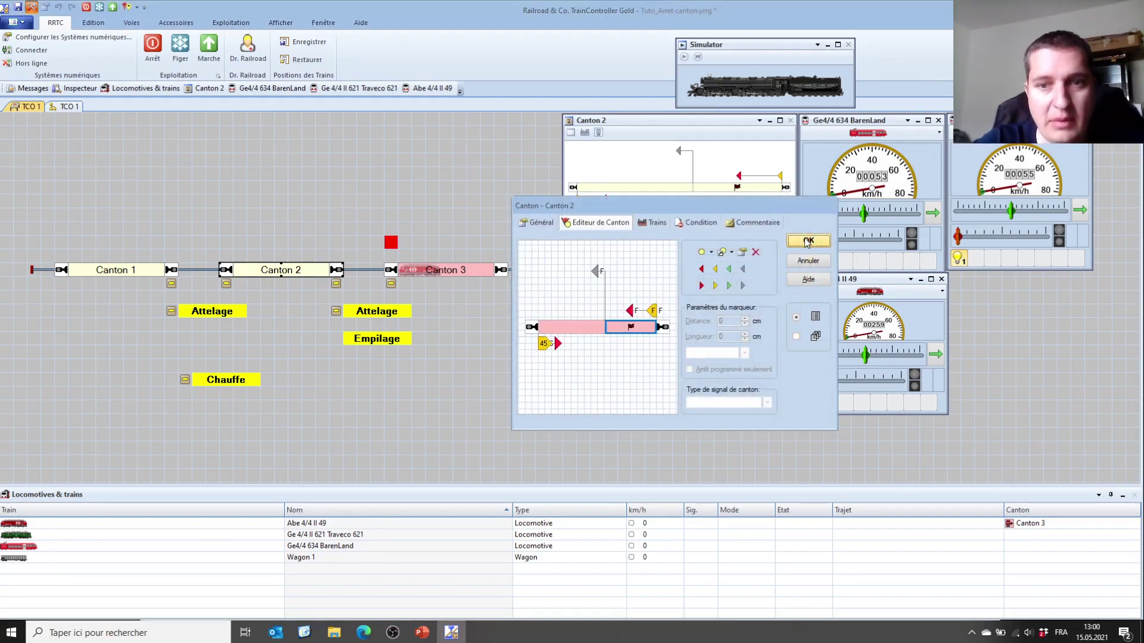
Step: Set the distance formula of Canton 2's leftward red stop marker to 90-%L-%BA-?BA*10
{"action": "left_click", "coordinate": [630, 312]}
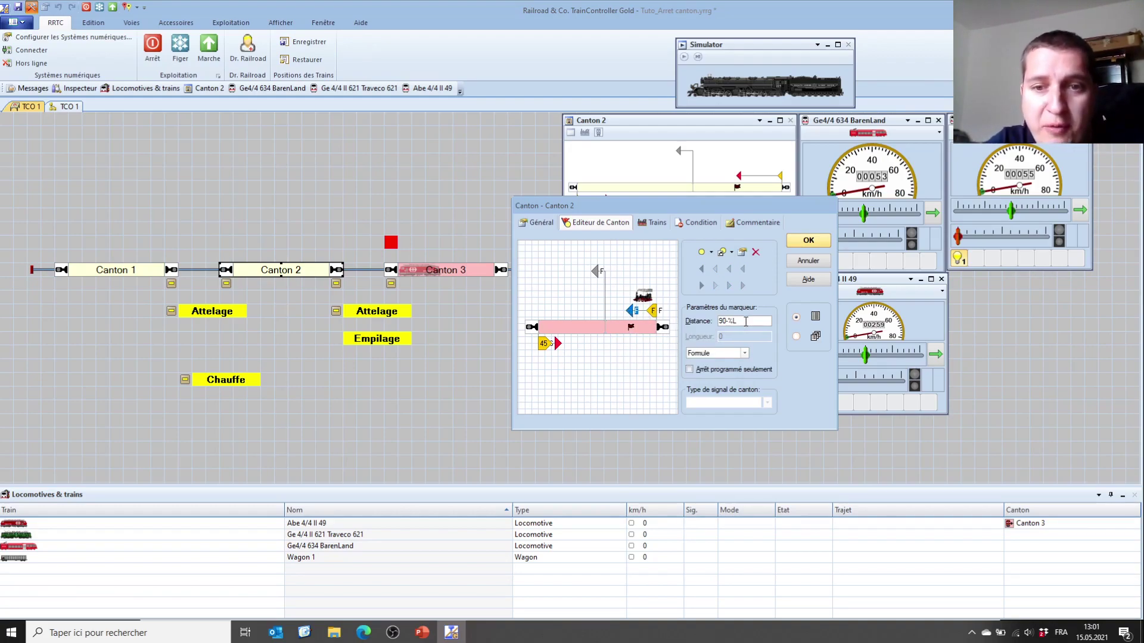
{"action": "left_click", "coordinate": [757, 321]}
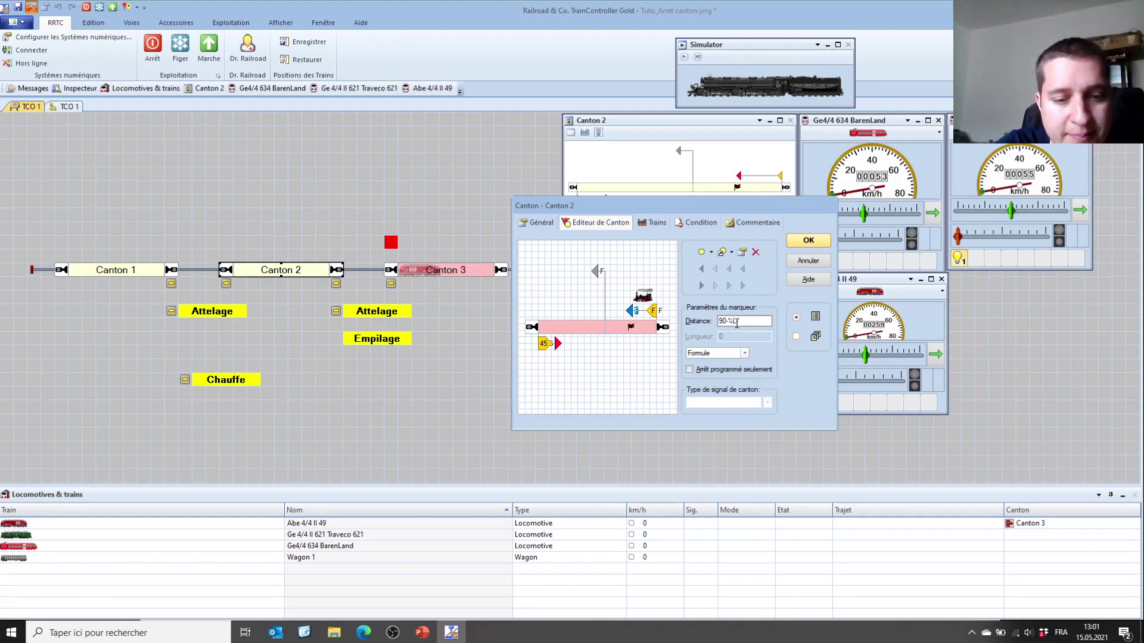
{"action": "type", "text": "BA"}
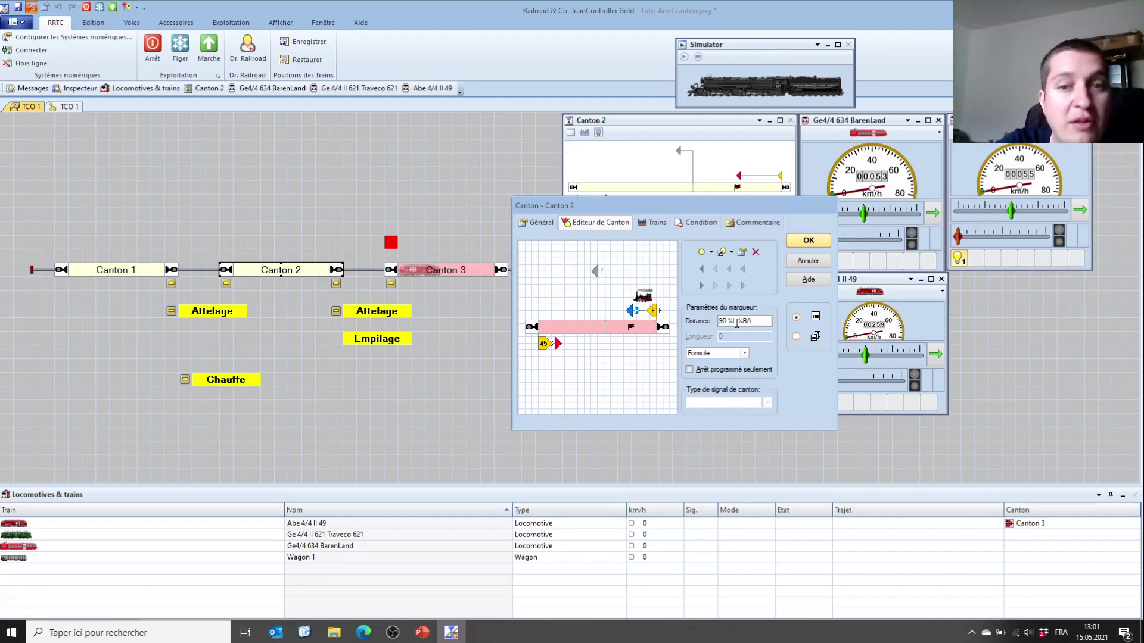
{"action": "type", "text": "-"}
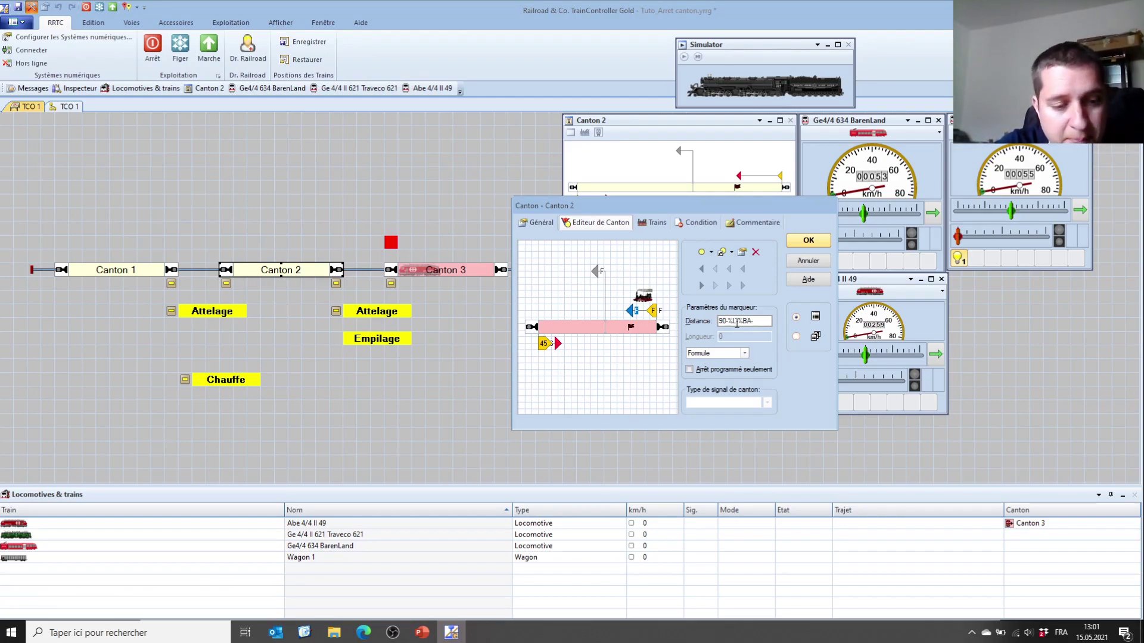
{"action": "type", "text": "?"}
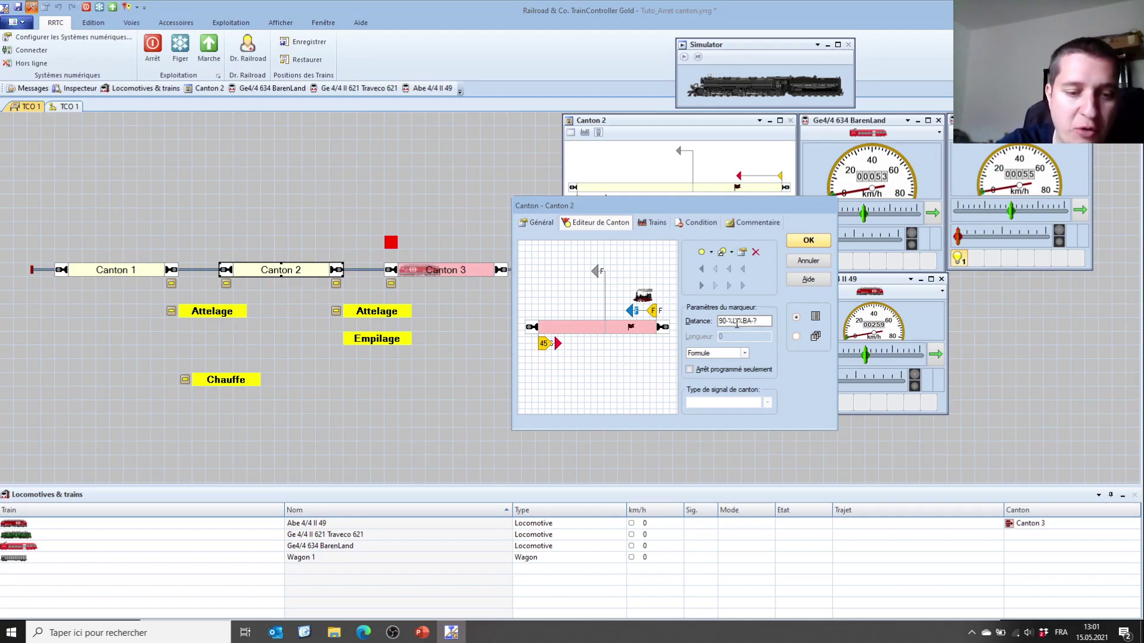
{"action": "type", "text": "BA*10"}
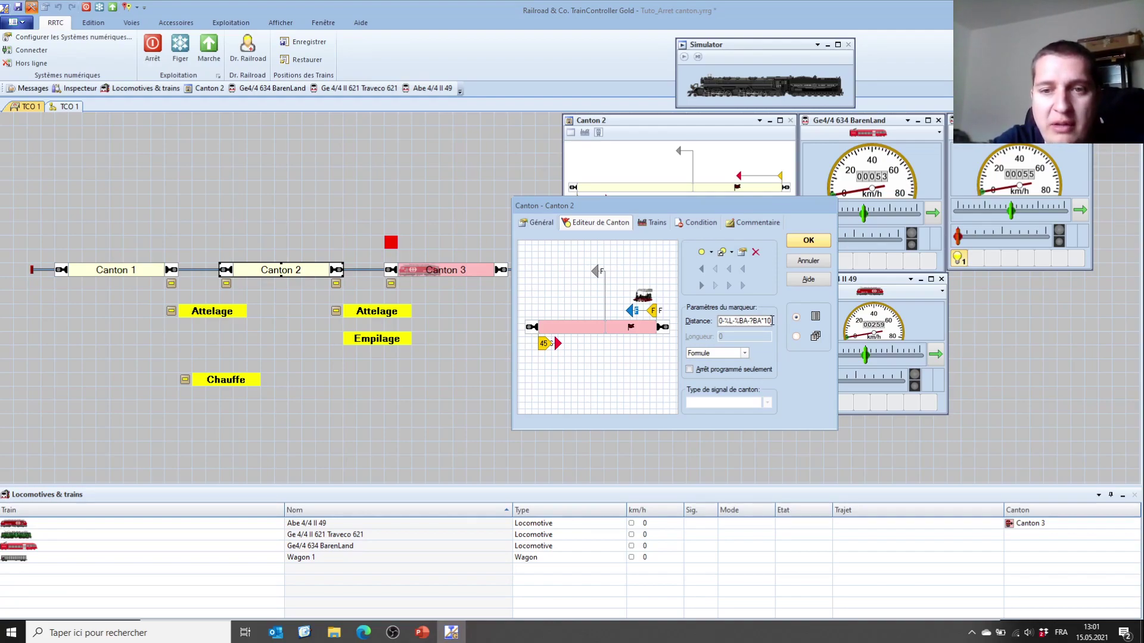
Step: Reuse the stop marker's formula for the yellow brake marker's length as 89-%L-%BA-?BA*10 and accept Canton 2's settings
{"action": "left_click_drag", "start_coordinate": [773, 320], "coordinate": [694, 321]}
{"action": "key", "text": "ctrl+c"}
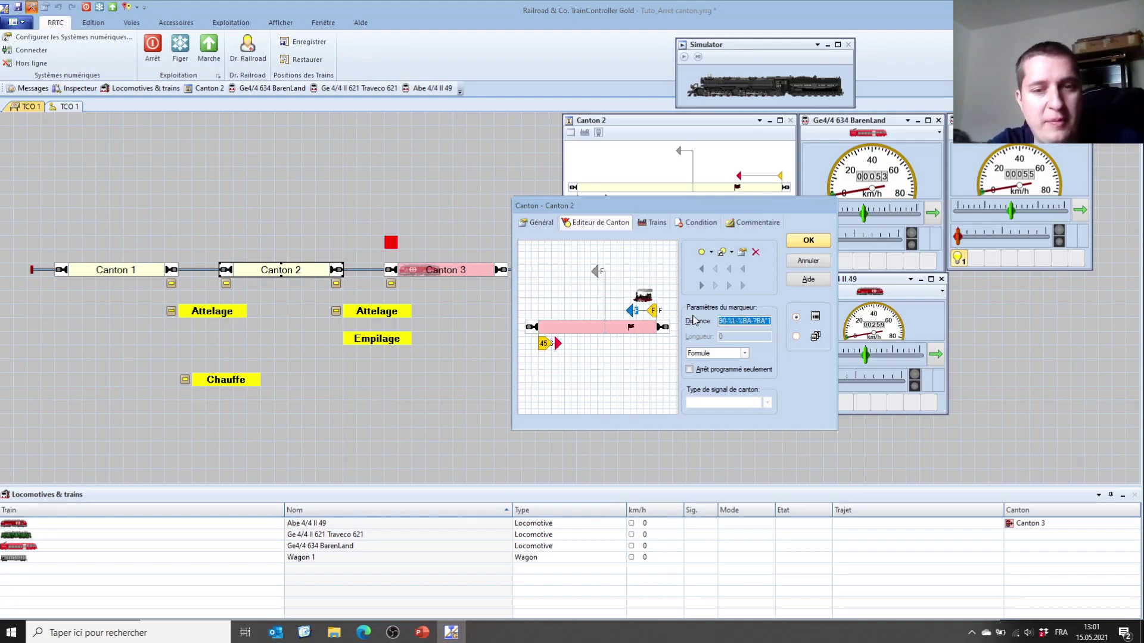
{"action": "left_click", "coordinate": [654, 311]}
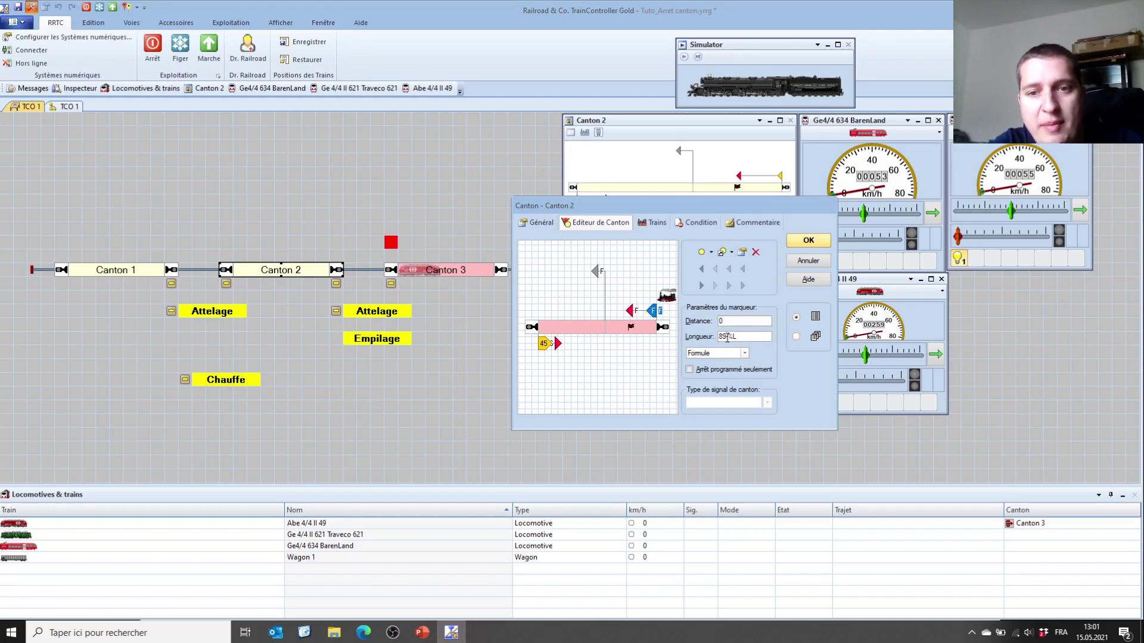
{"action": "left_click_drag", "start_coordinate": [747, 337], "coordinate": [717, 337]}
{"action": "key", "text": "ctrl+v"}
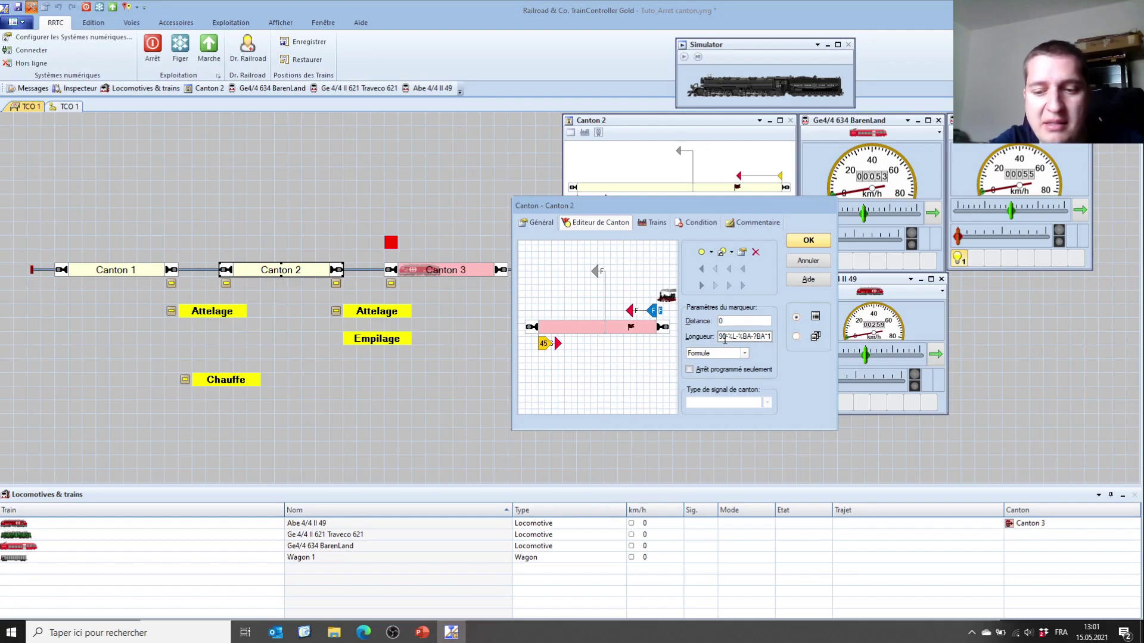
{"action": "left_click", "coordinate": [725, 337]}
{"action": "key", "text": "BackSpace"}
{"action": "key", "text": "BackSpace"}
{"action": "type", "text": "89"}
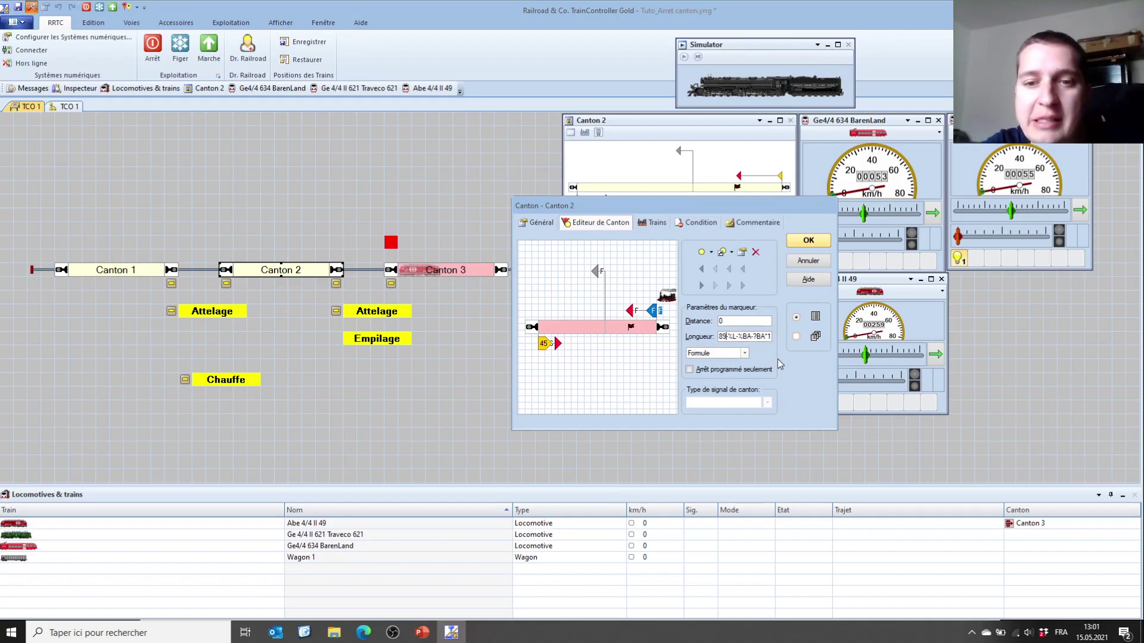
{"action": "left_click", "coordinate": [799, 246]}
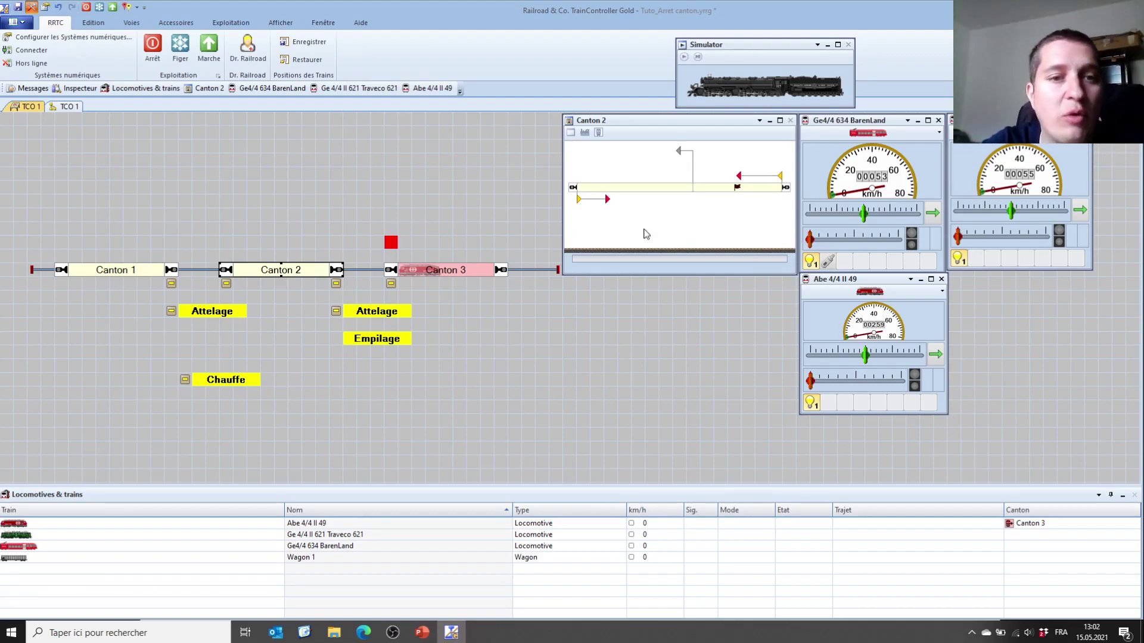
Step: Duplicate the C3-C2 route in the list of routes
{"action": "left_click", "coordinate": [69, 108]}
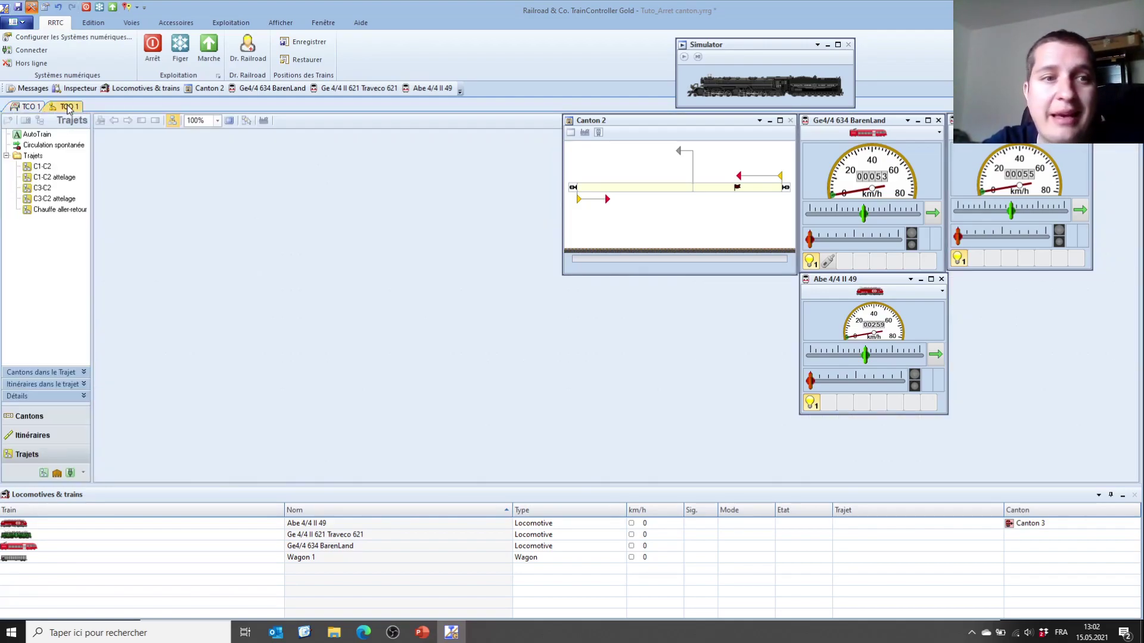
{"action": "left_click", "coordinate": [59, 192]}
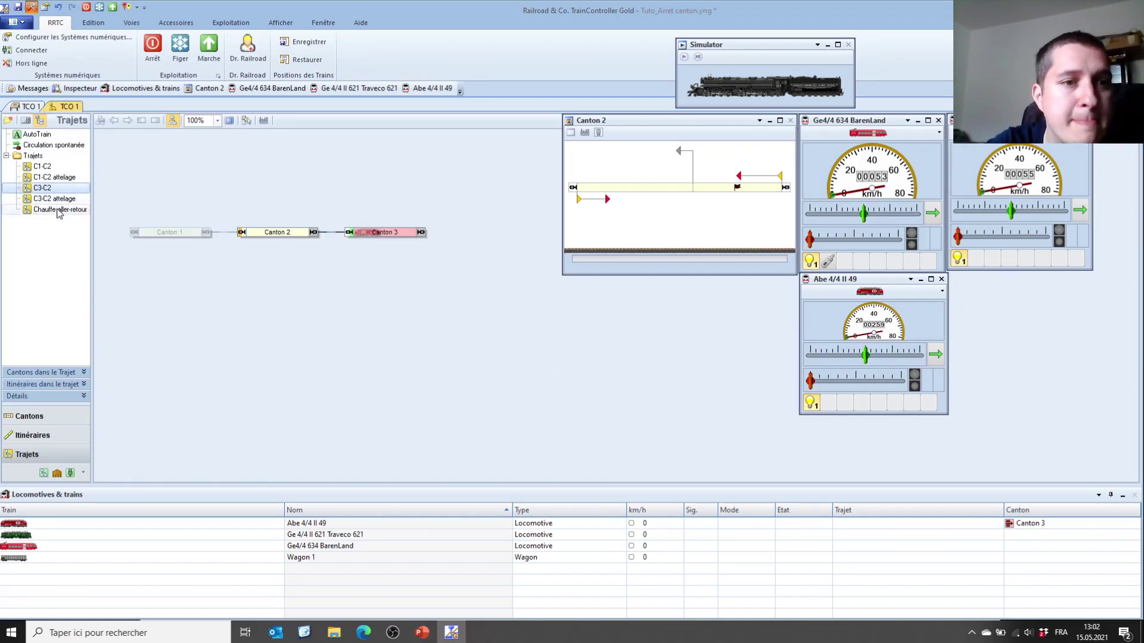
{"action": "left_click", "coordinate": [48, 189]}
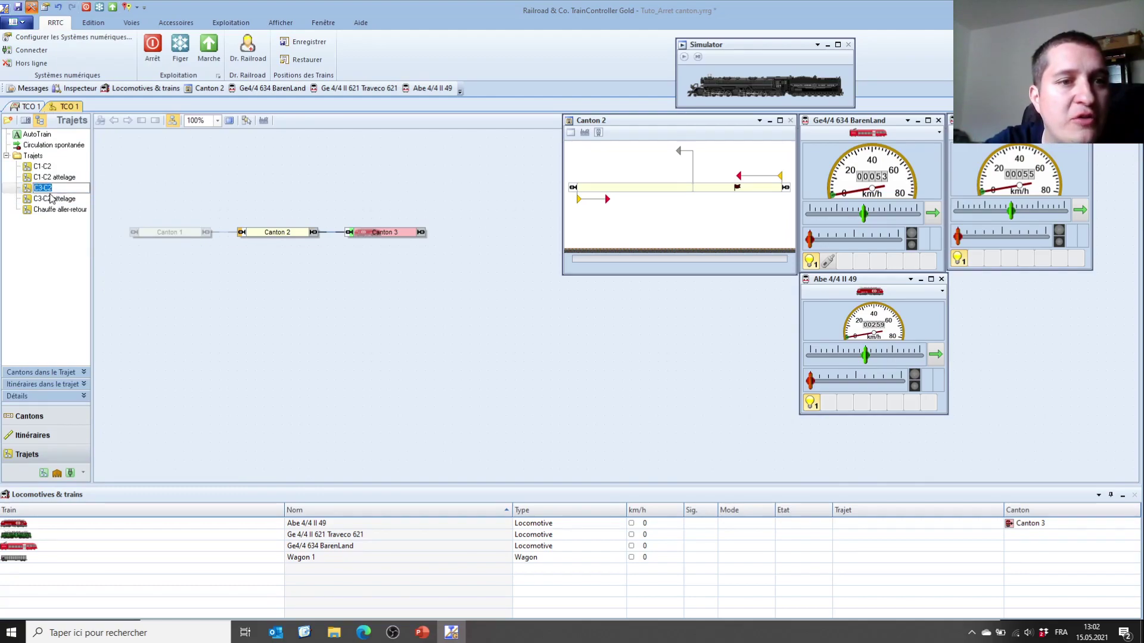
{"action": "key", "text": "Escape"}
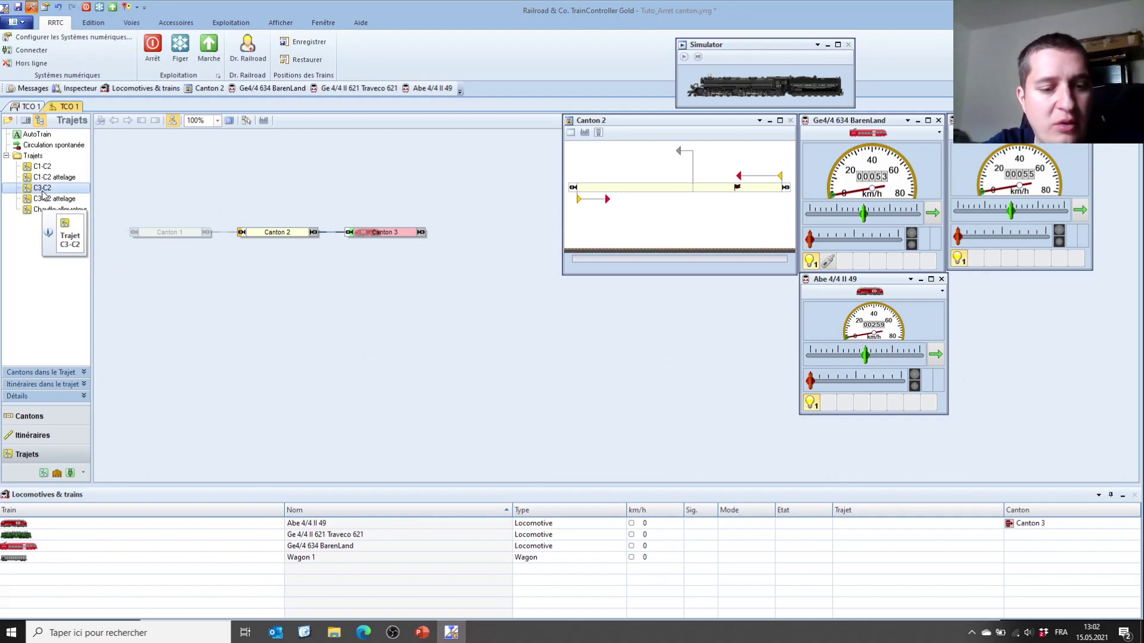
{"action": "key", "text": "ctrl+v"}
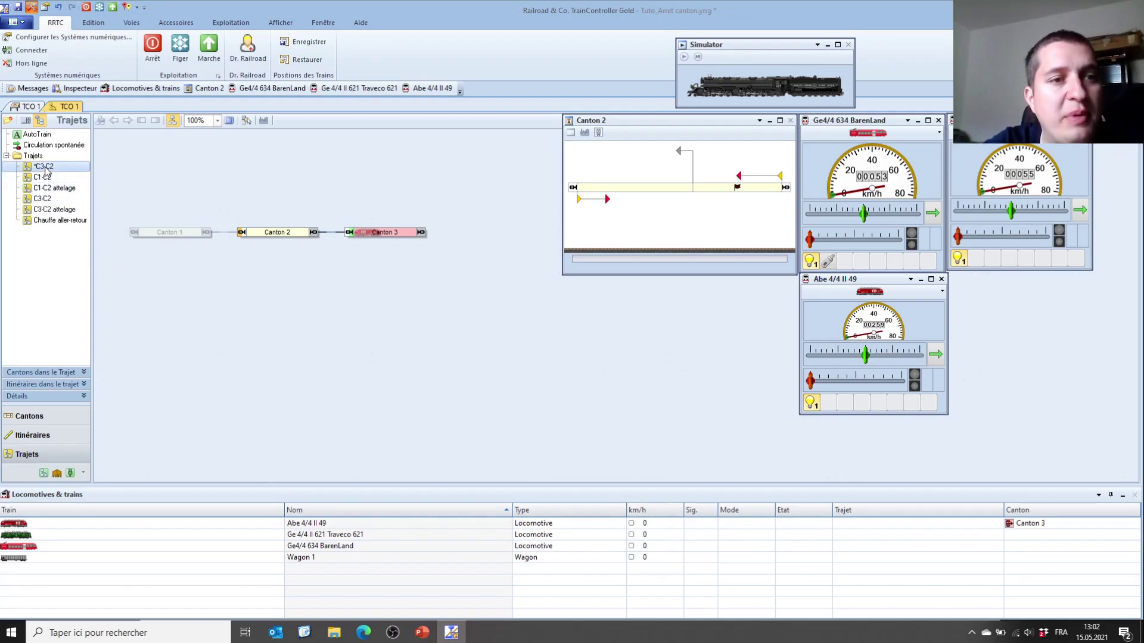
Step: Rename the copied route *C3-C2 as "C3-C2 empilage" in its properties
{"action": "double_click", "coordinate": [46, 168]}
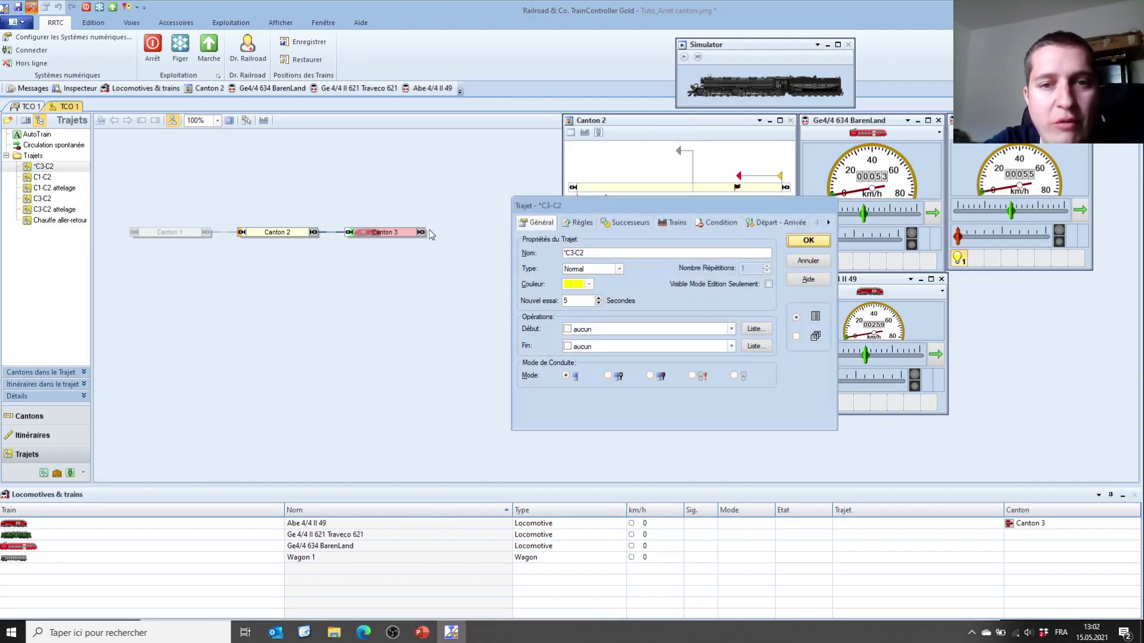
{"action": "left_click", "coordinate": [568, 253]}
{"action": "key", "text": "BackSpace"}
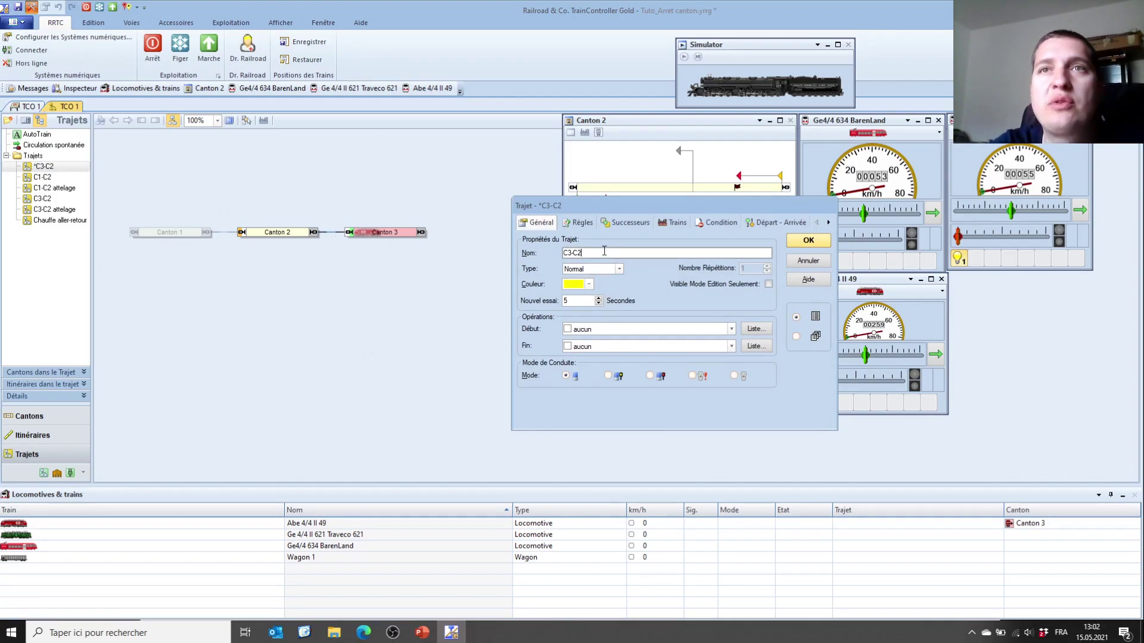
{"action": "type", "text": "empilage"}
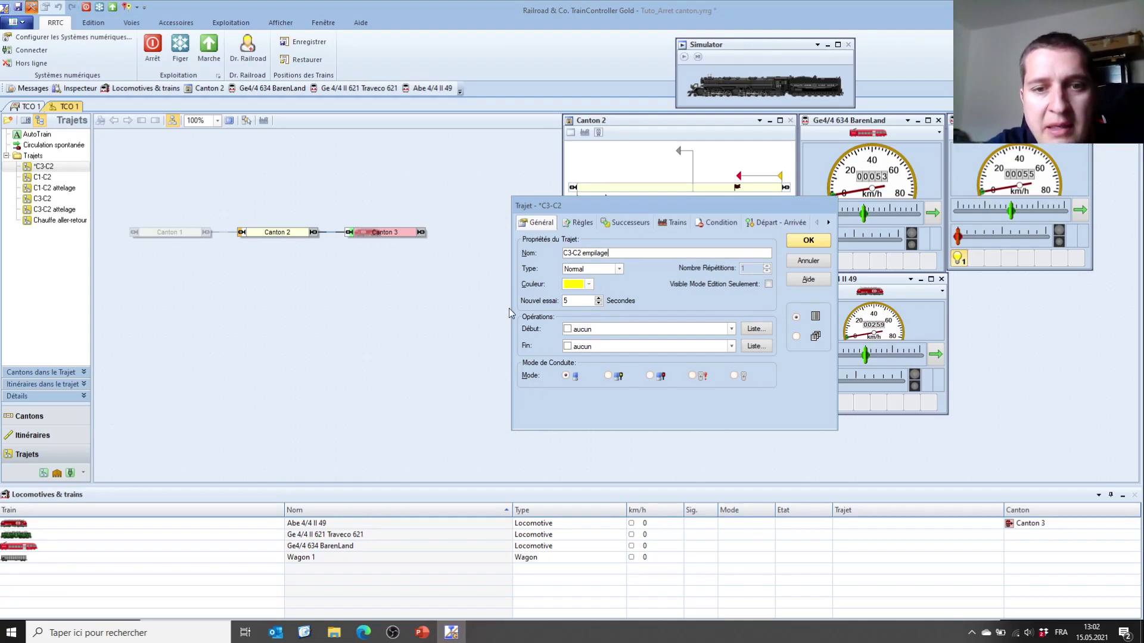
Step: Enable "Entrer dans les cantons occupés" and "Réserver les cantons occupés" in the rules of the C3-C2 empilage route
{"action": "left_click", "coordinate": [635, 222]}
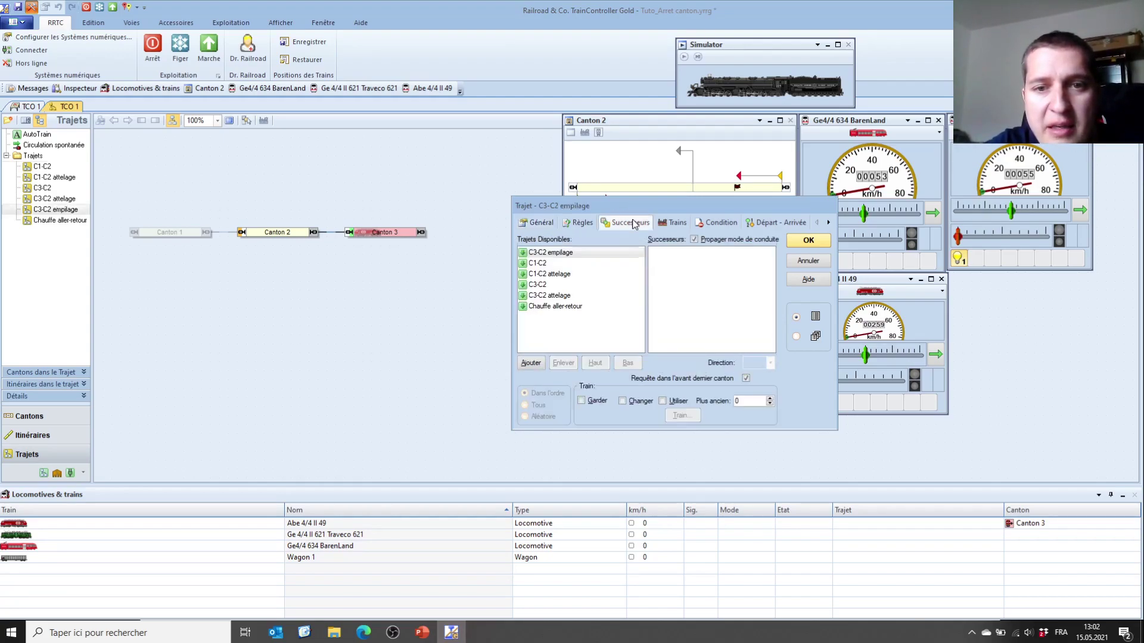
{"action": "left_click", "coordinate": [673, 223]}
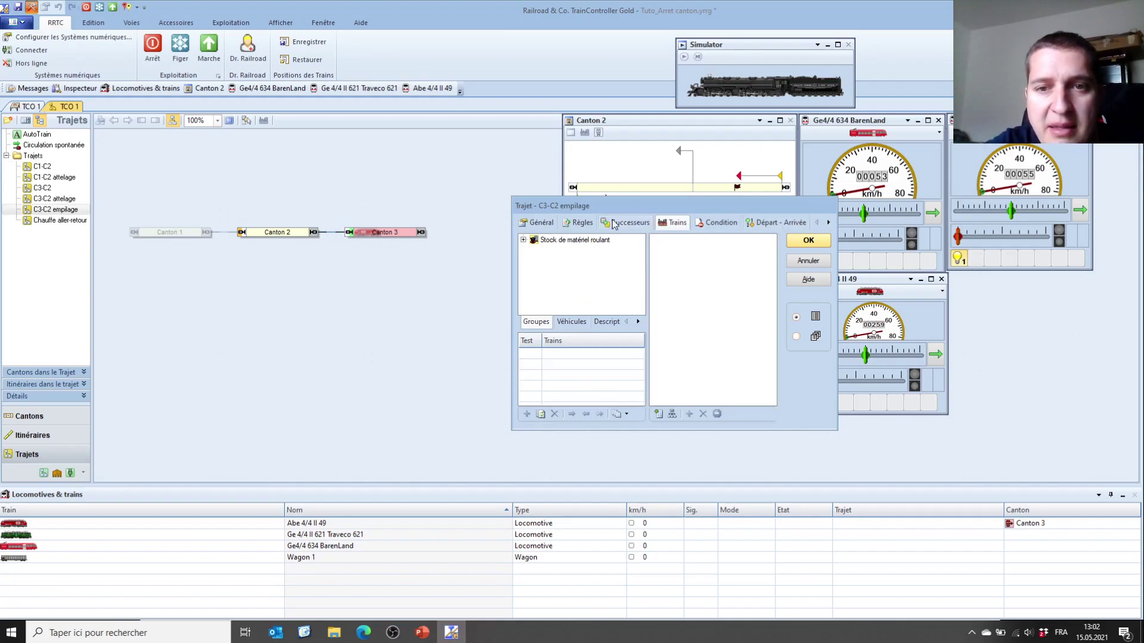
{"action": "left_click", "coordinate": [577, 223]}
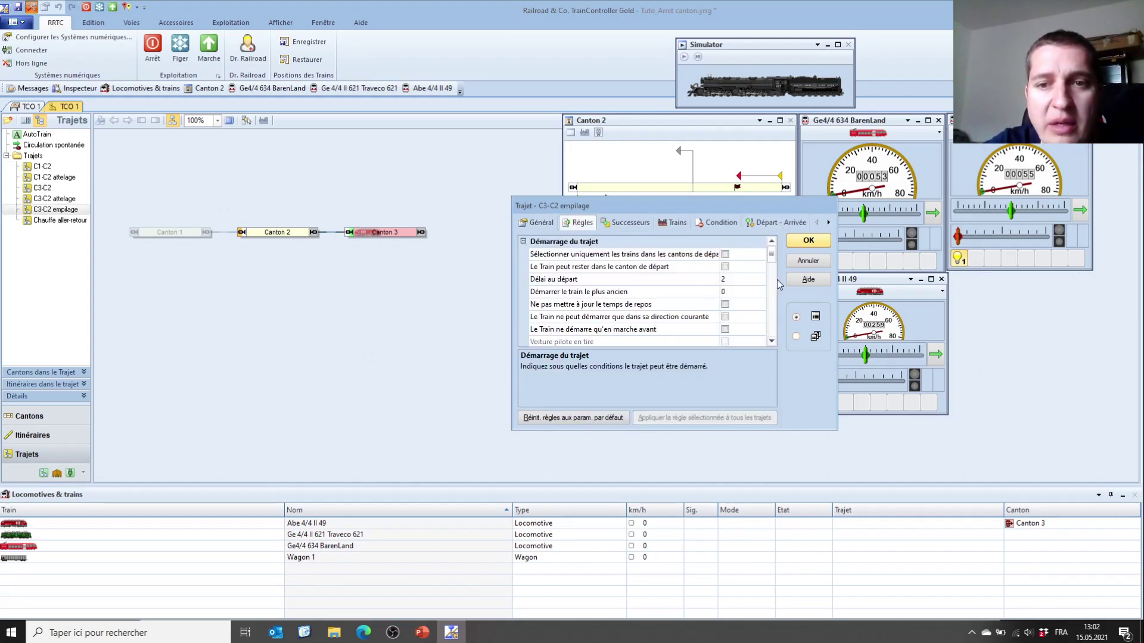
{"action": "left_click_drag", "start_coordinate": [771, 253], "coordinate": [774, 276]}
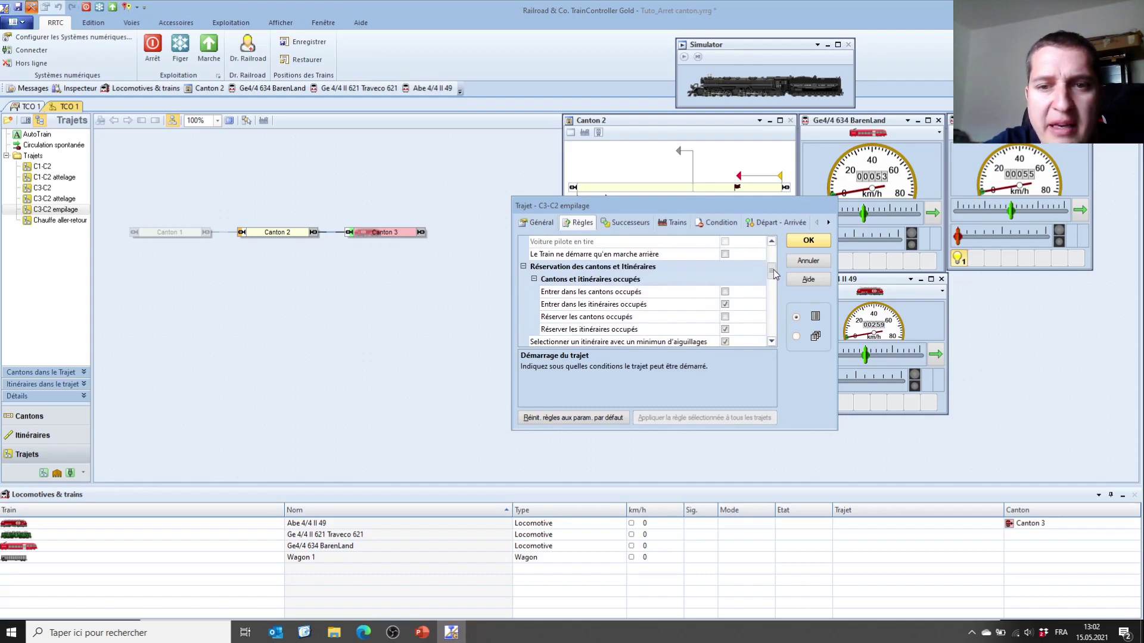
{"action": "left_click", "coordinate": [724, 293]}
{"action": "left_click", "coordinate": [725, 317]}
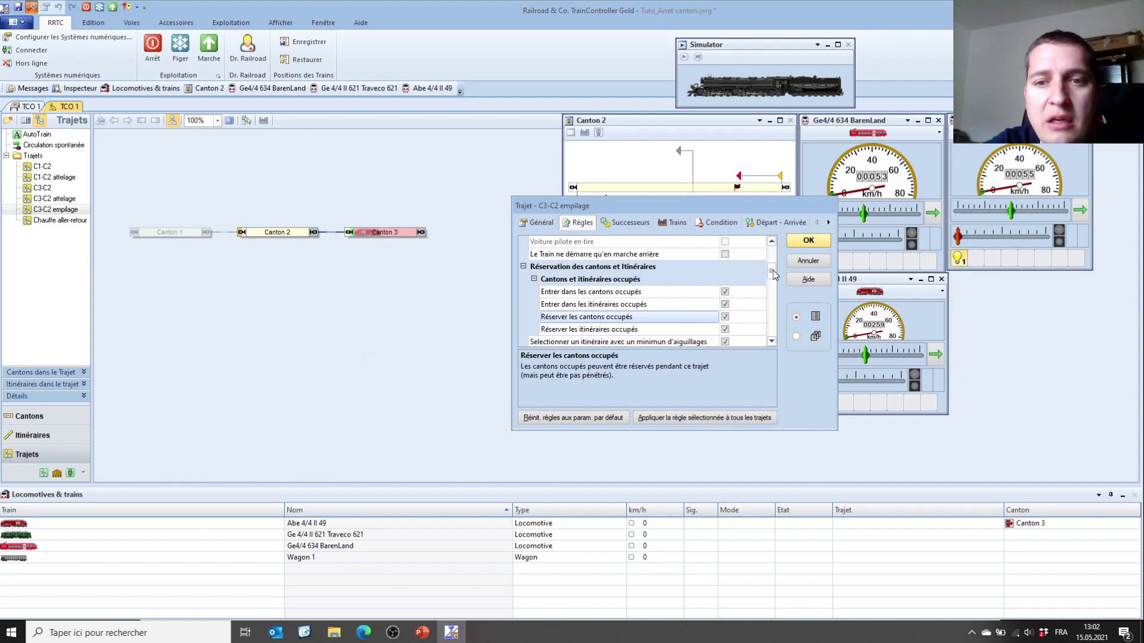
Step: Enable "Pas d'arrêt dans les cantons courts" and "Pas d'arrêt programmé dans les cantons courts" in the route's train length rules
{"action": "left_click_drag", "start_coordinate": [774, 269], "coordinate": [774, 322]}
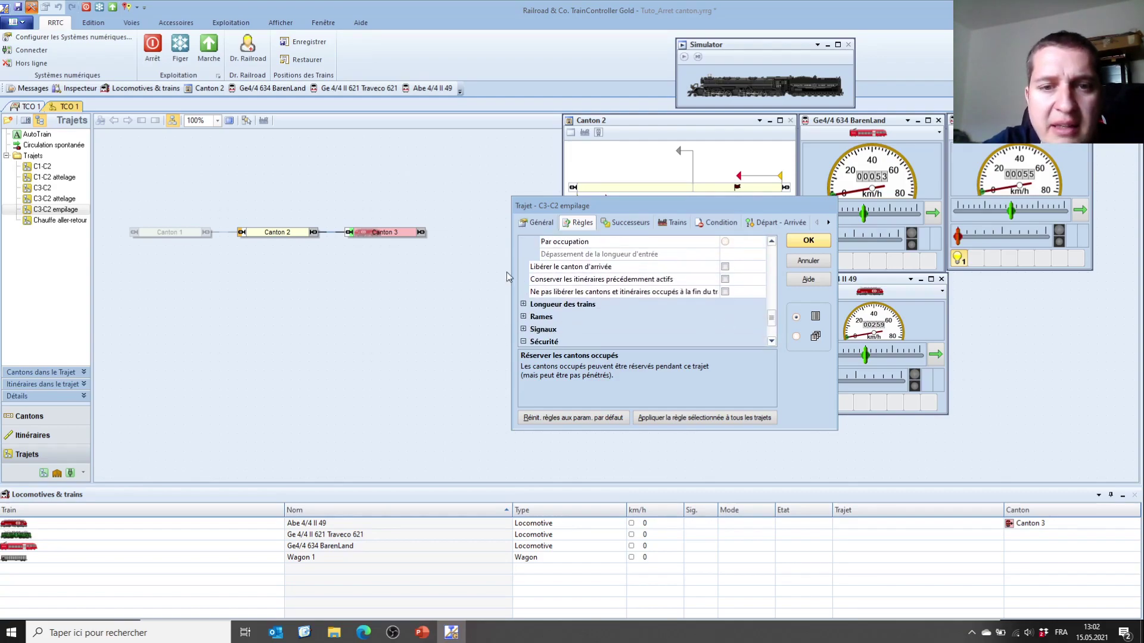
{"action": "left_click", "coordinate": [524, 305]}
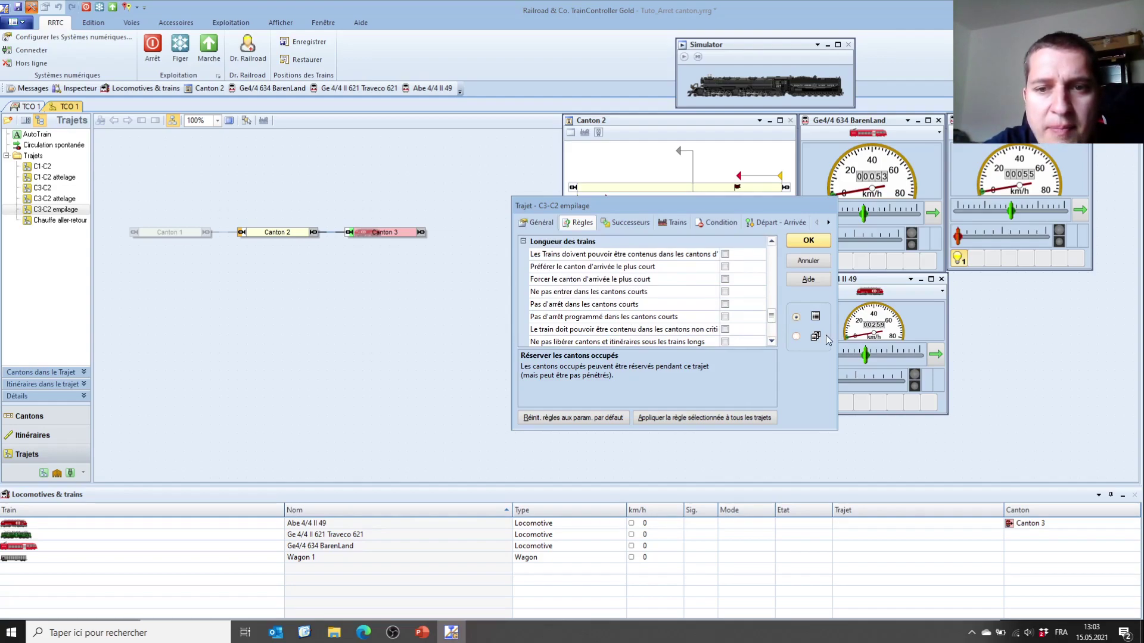
{"action": "left_click", "coordinate": [772, 343]}
{"action": "left_click", "coordinate": [771, 342]}
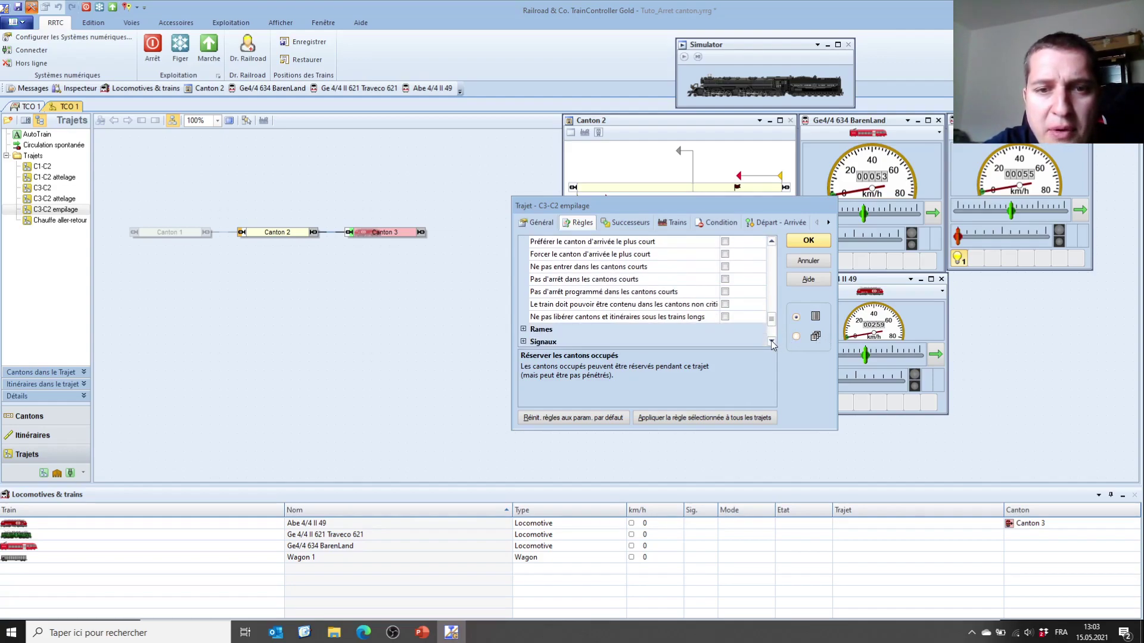
{"action": "left_click", "coordinate": [725, 282]}
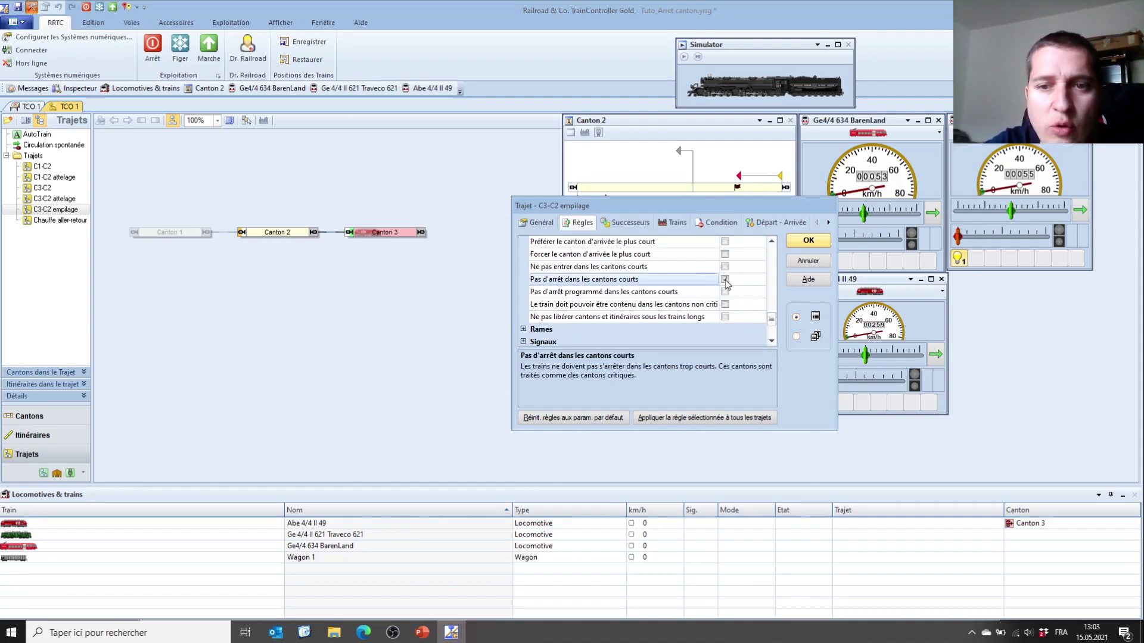
{"action": "left_click", "coordinate": [726, 293]}
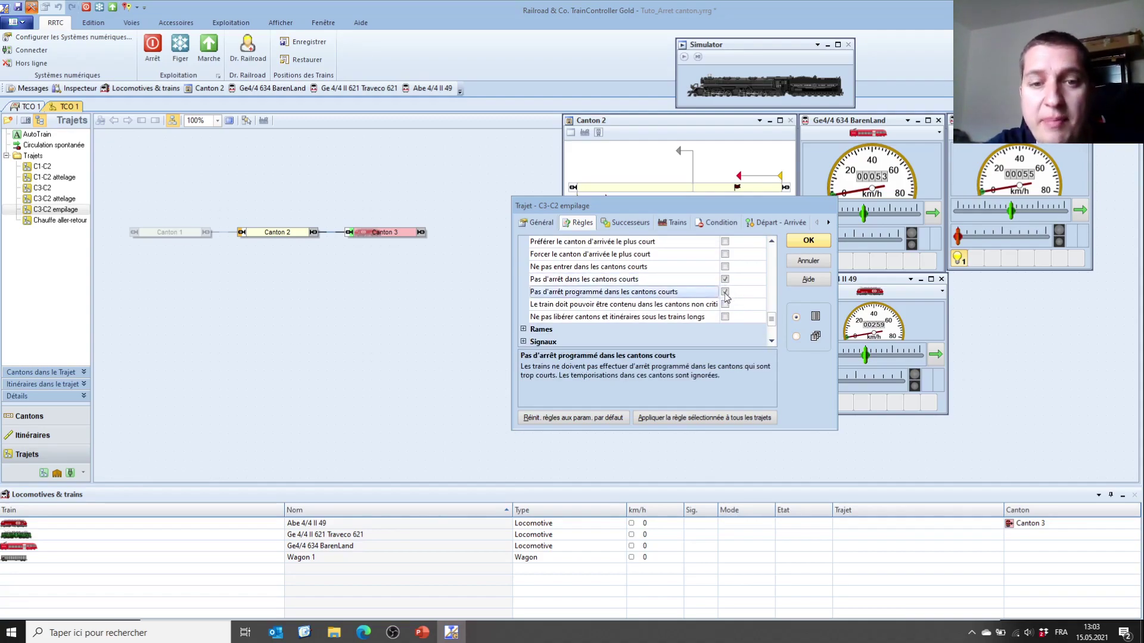
Step: Set the rule "Empiler dans un canton de destination" to 10 for the C3-C2 empilage route and accept its settings
{"action": "left_click", "coordinate": [771, 342]}
{"action": "left_click", "coordinate": [772, 342]}
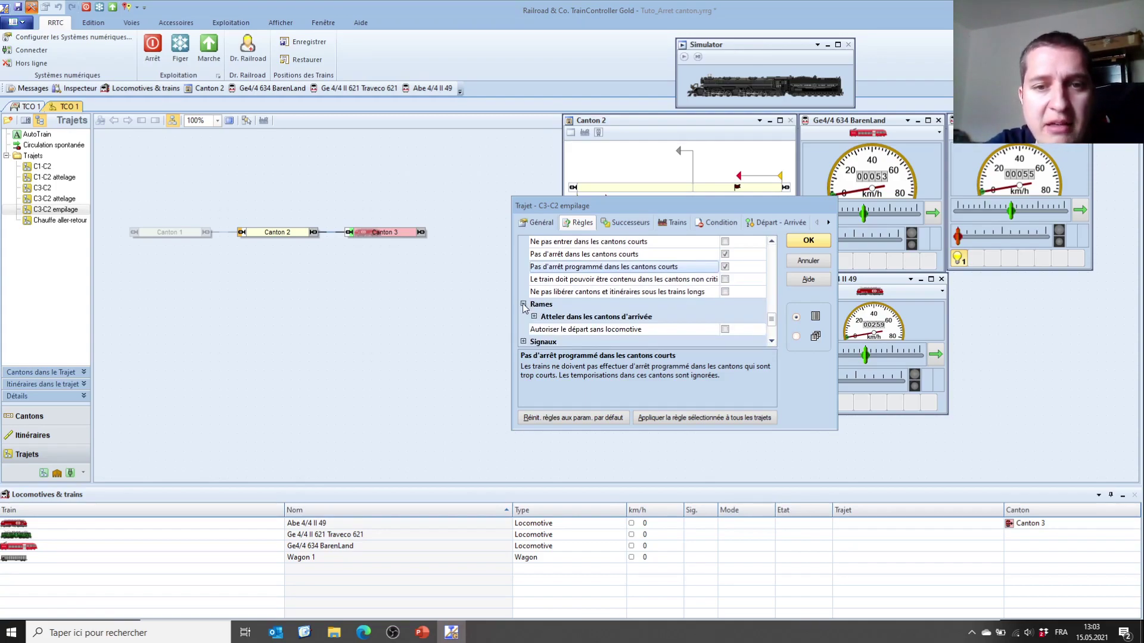
{"action": "left_click", "coordinate": [534, 316]}
{"action": "left_click", "coordinate": [772, 342]}
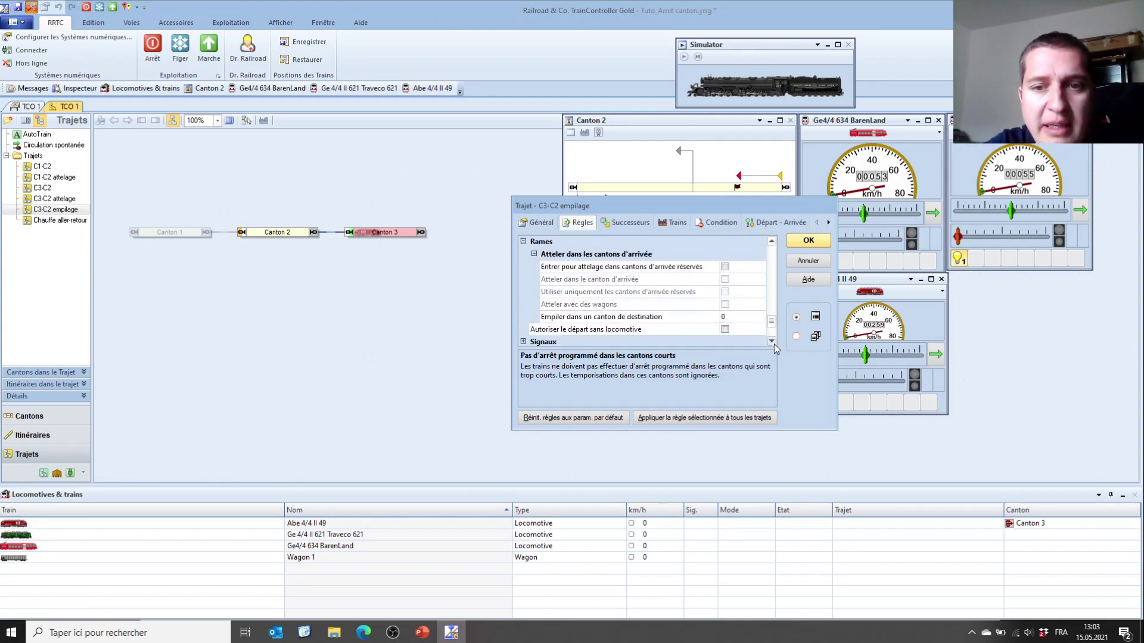
{"action": "left_click", "coordinate": [773, 342]}
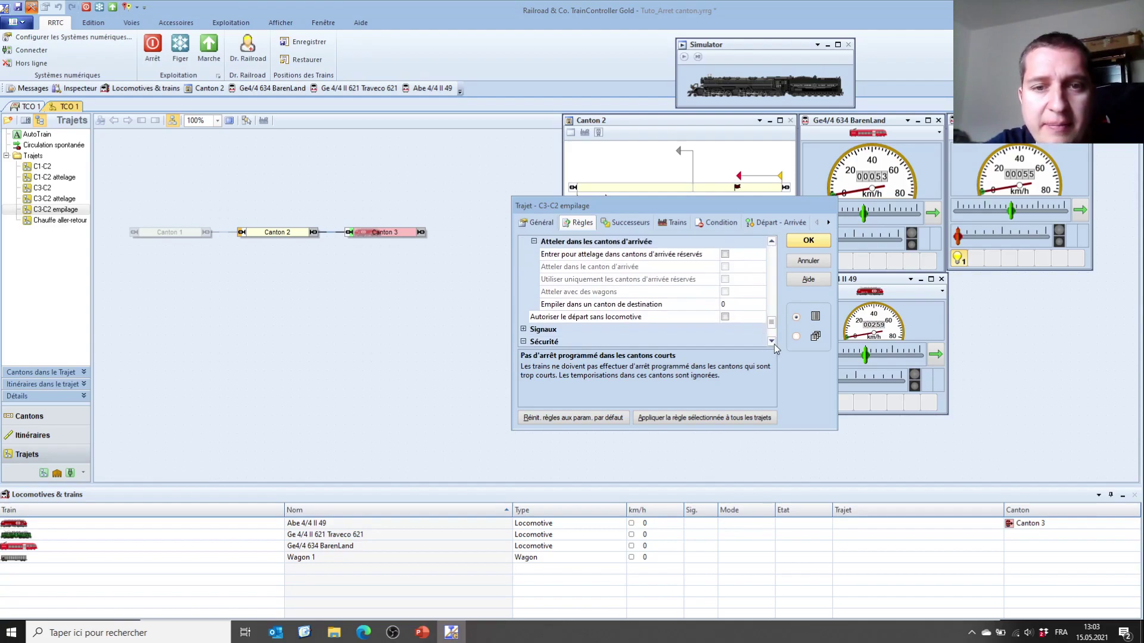
{"action": "left_click", "coordinate": [734, 305]}
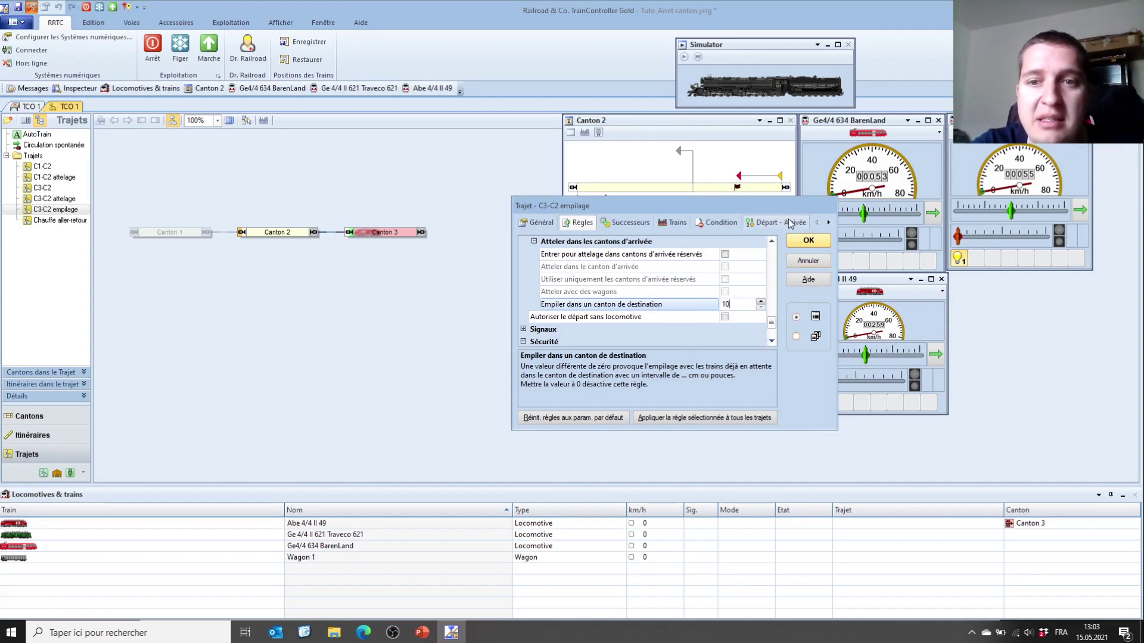
{"action": "left_click", "coordinate": [803, 241]}
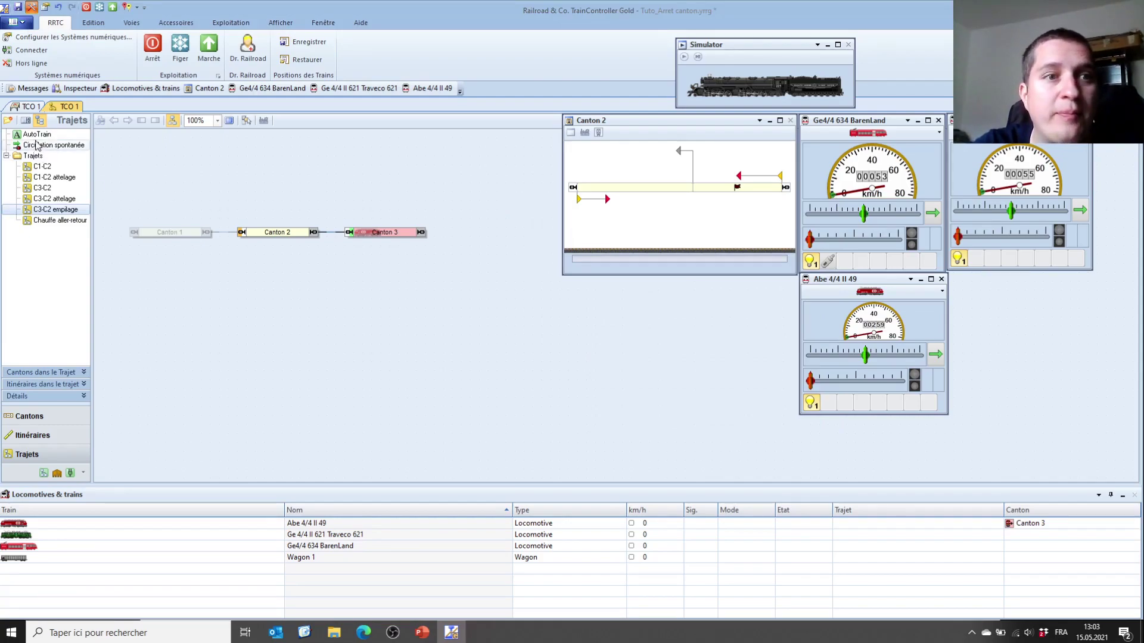
Step: Place a push button (Bouton Poussoir) directly beside the Empilage label on the TCO 1 track diagram
{"action": "left_click", "coordinate": [30, 108]}
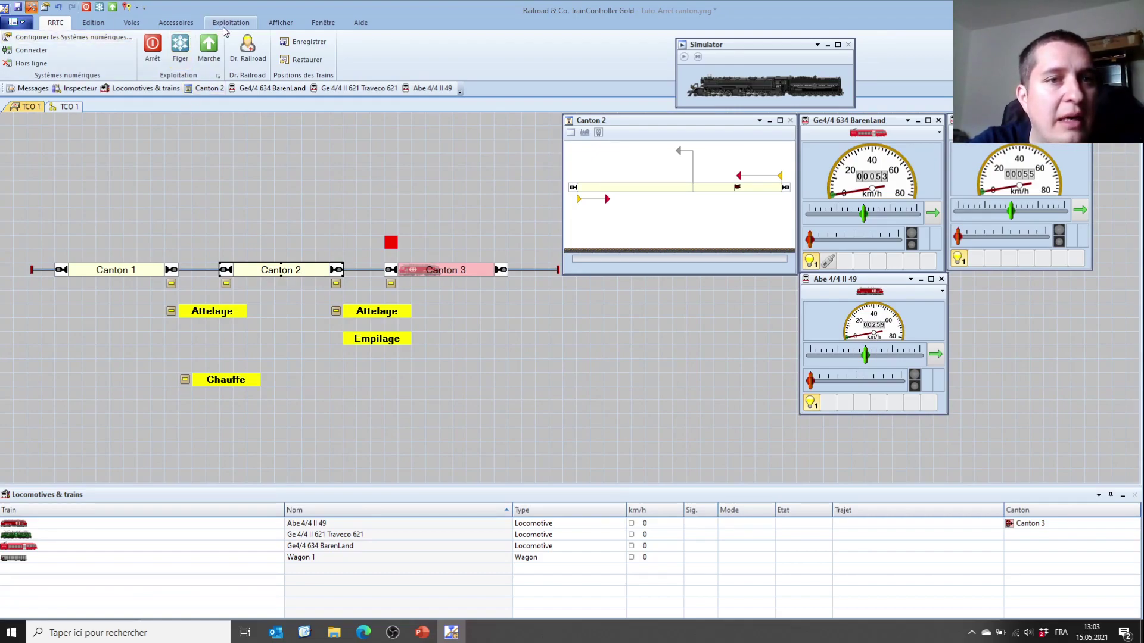
{"action": "left_click", "coordinate": [171, 23]}
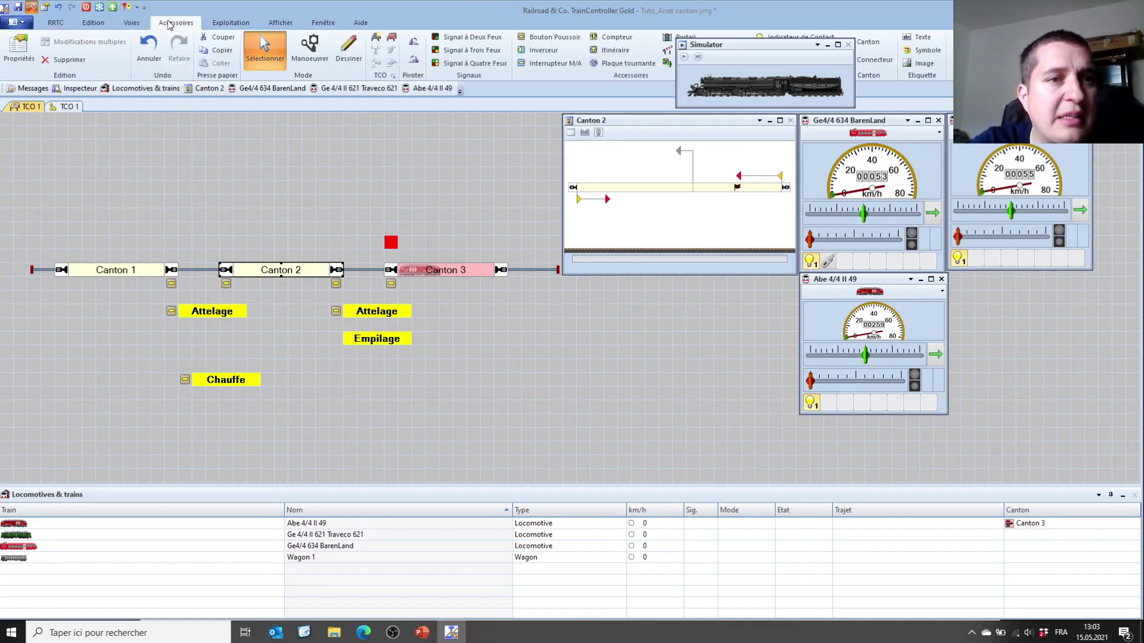
{"action": "left_click", "coordinate": [534, 38]}
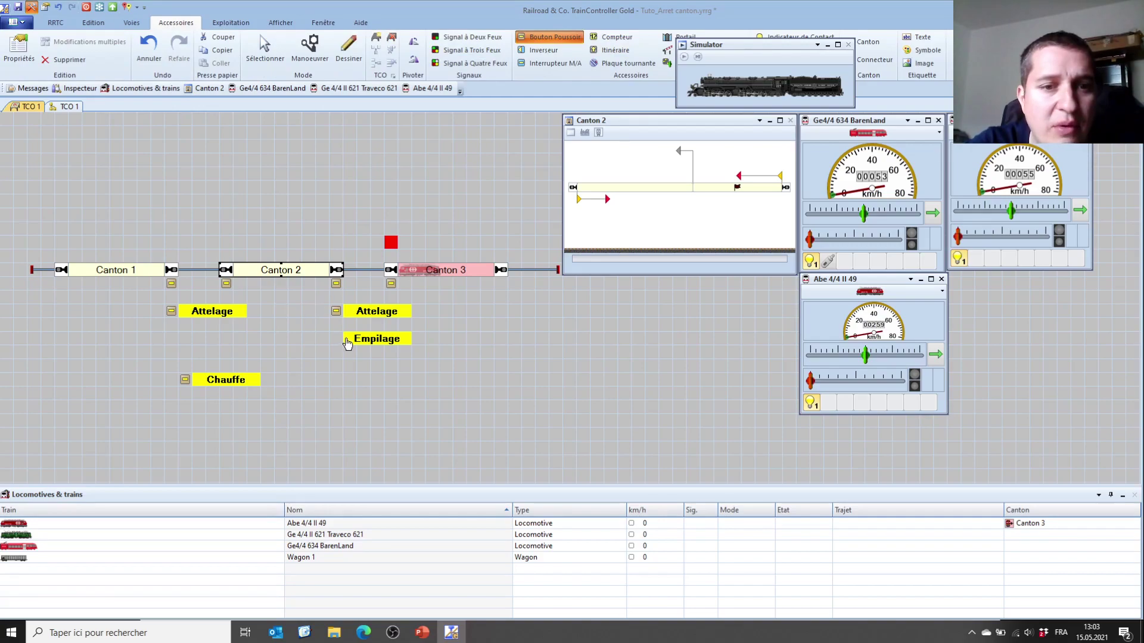
{"action": "left_click", "coordinate": [337, 339]}
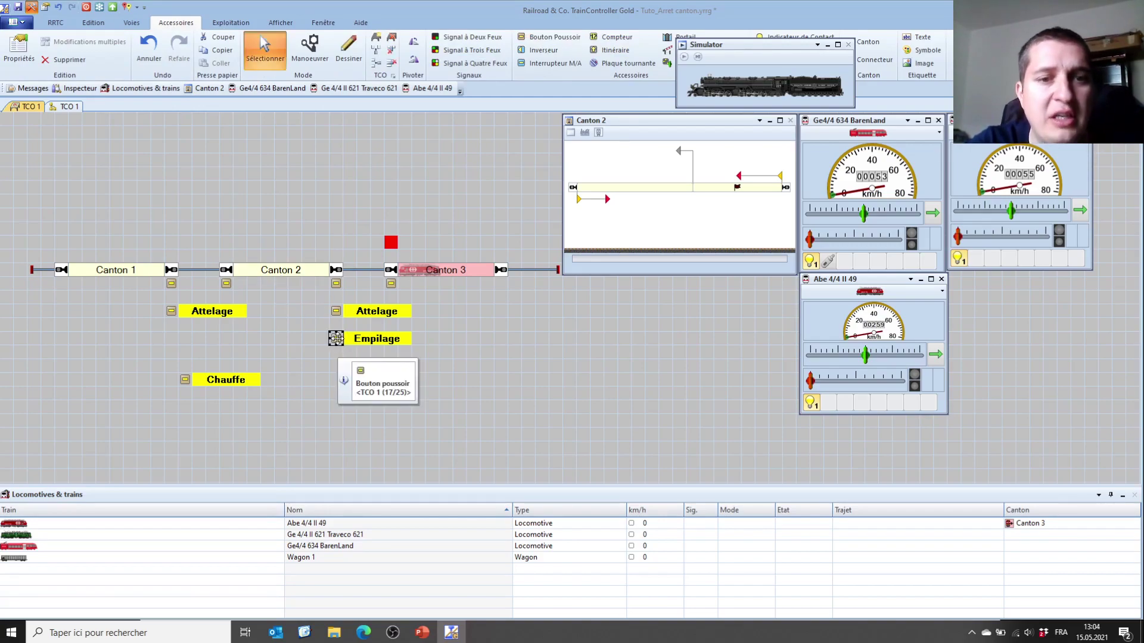
Step: Assign the C3-C2 empilage route as the new push button's operation, accept it and leave edit mode
{"action": "double_click", "coordinate": [336, 338]}
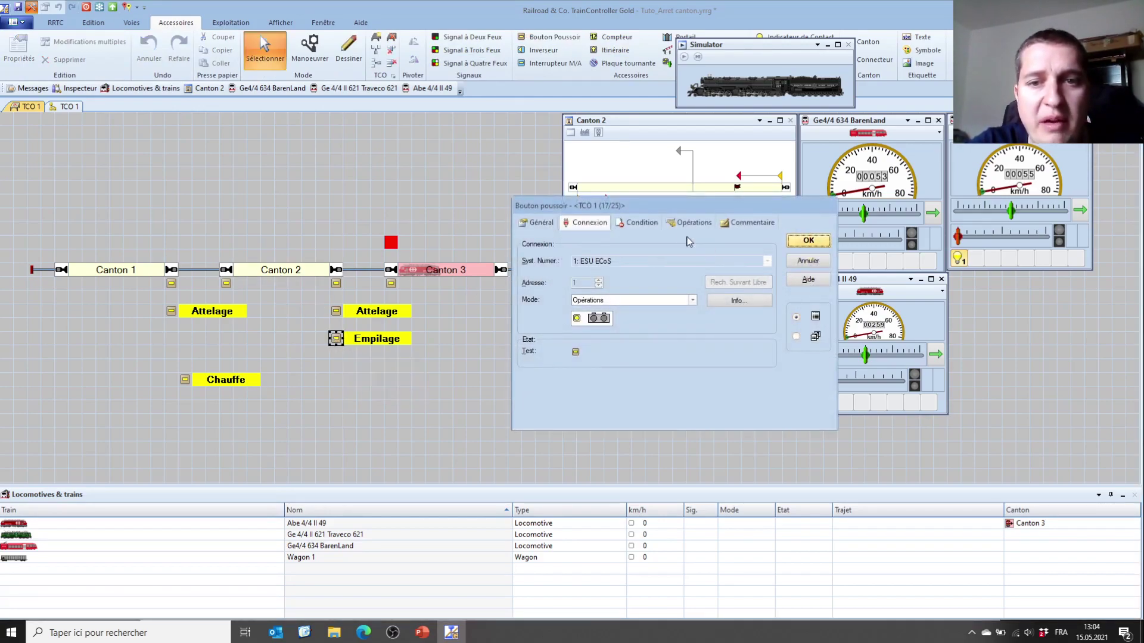
{"action": "left_click", "coordinate": [707, 222]}
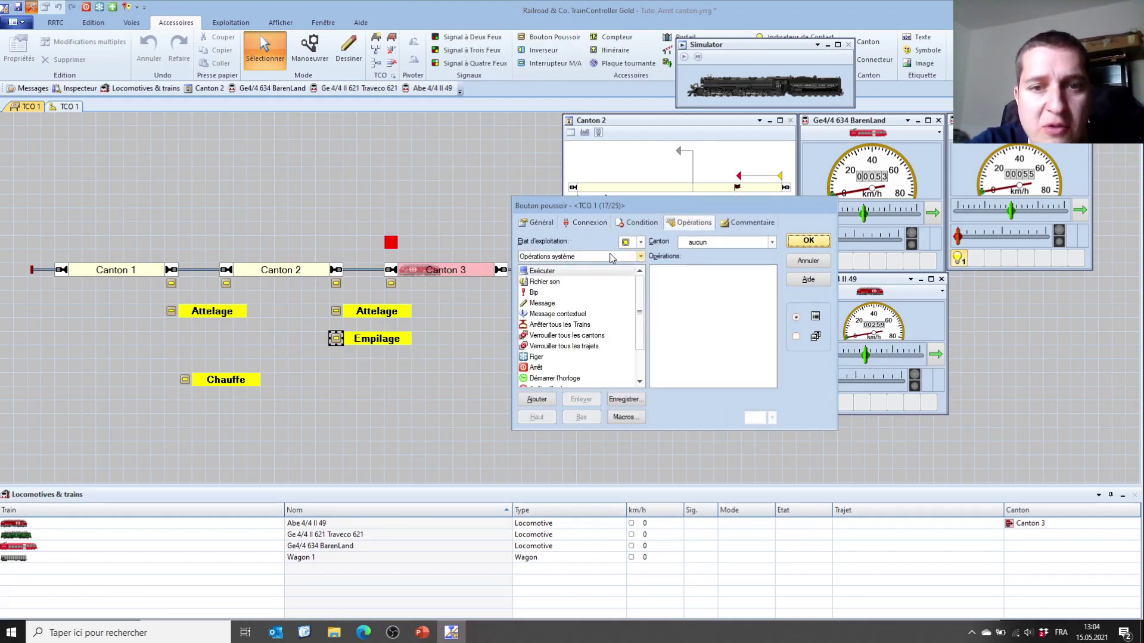
{"action": "left_click", "coordinate": [611, 258]}
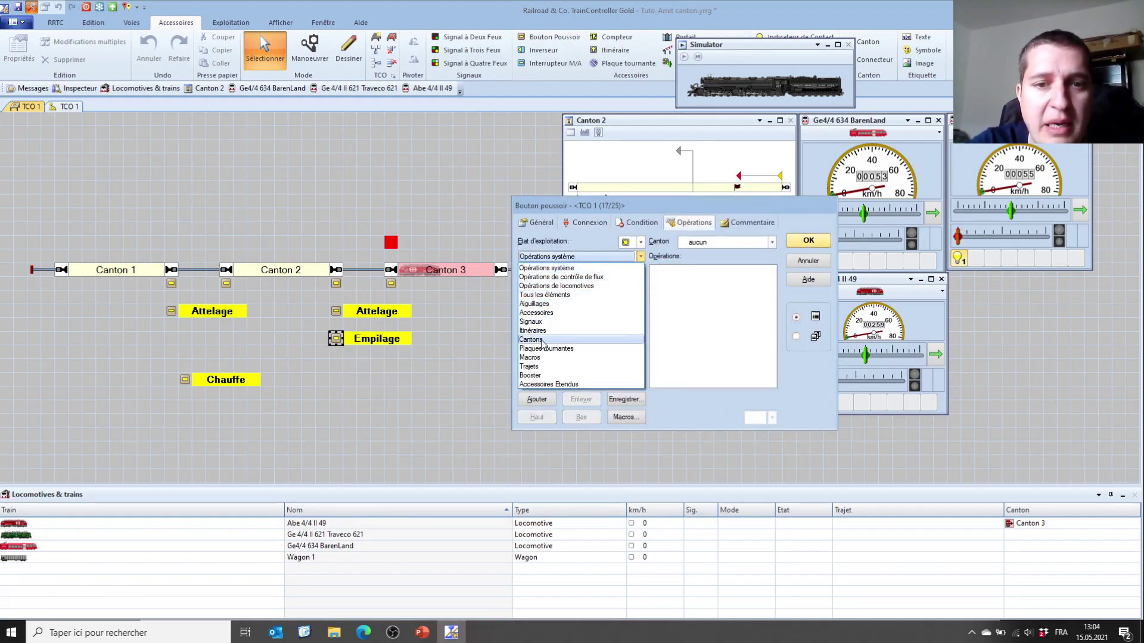
{"action": "left_click", "coordinate": [544, 366]}
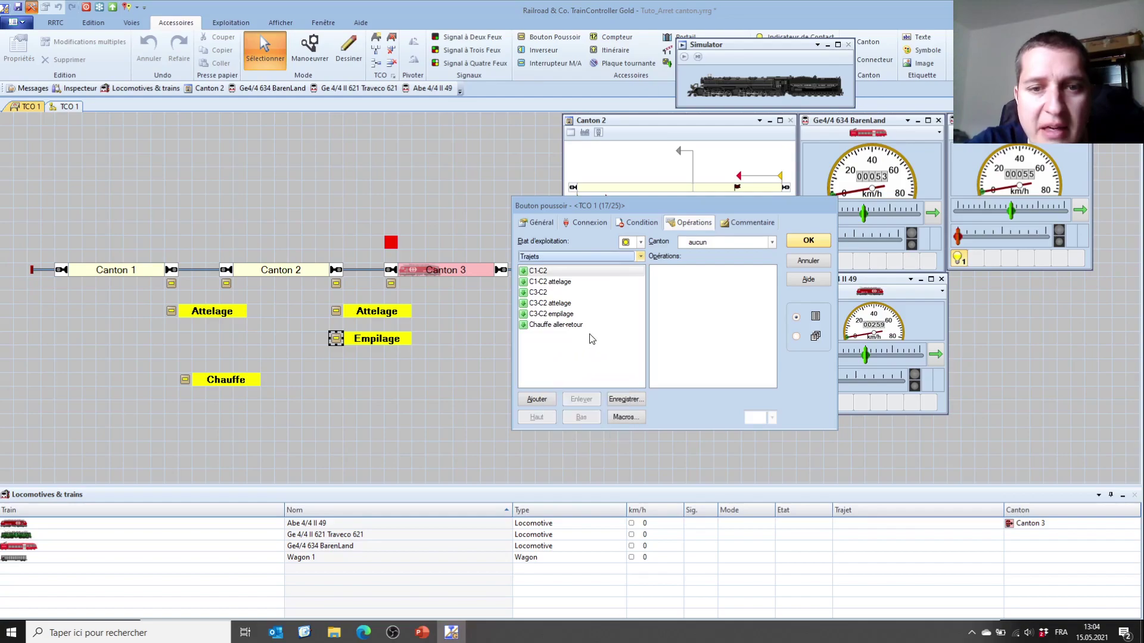
{"action": "double_click", "coordinate": [559, 313]}
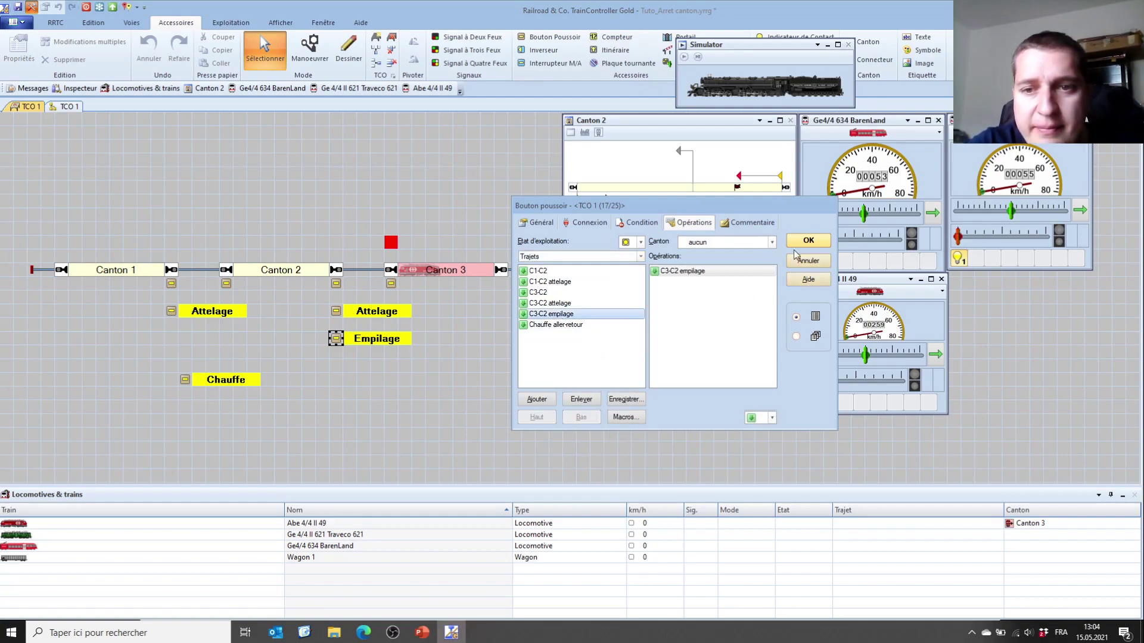
{"action": "left_click", "coordinate": [812, 239]}
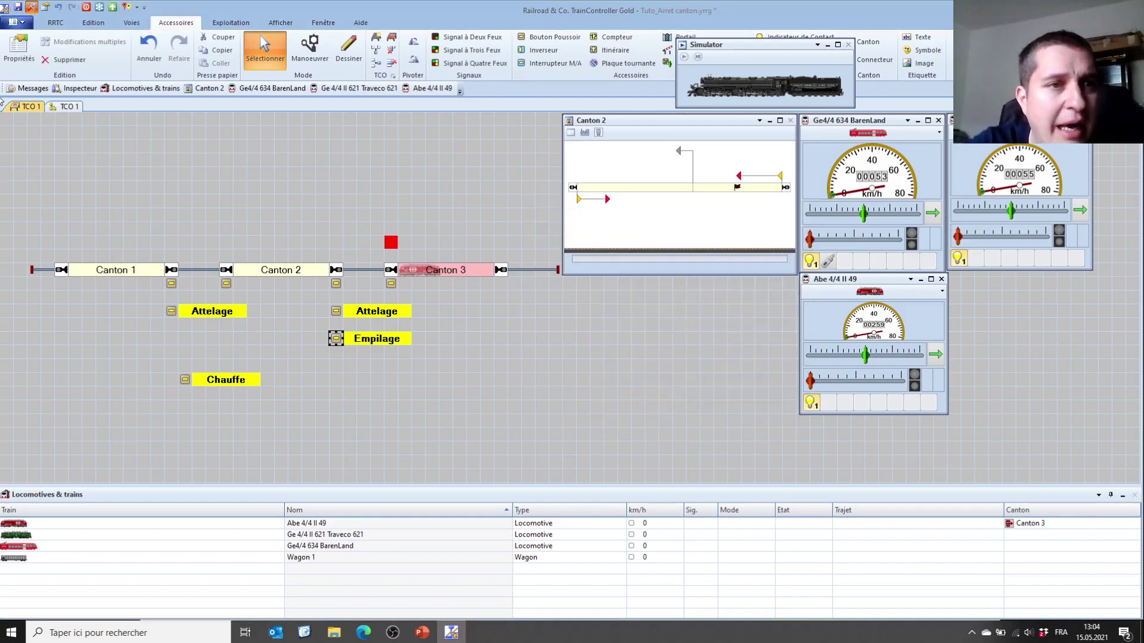
{"action": "left_click", "coordinate": [31, 7]}
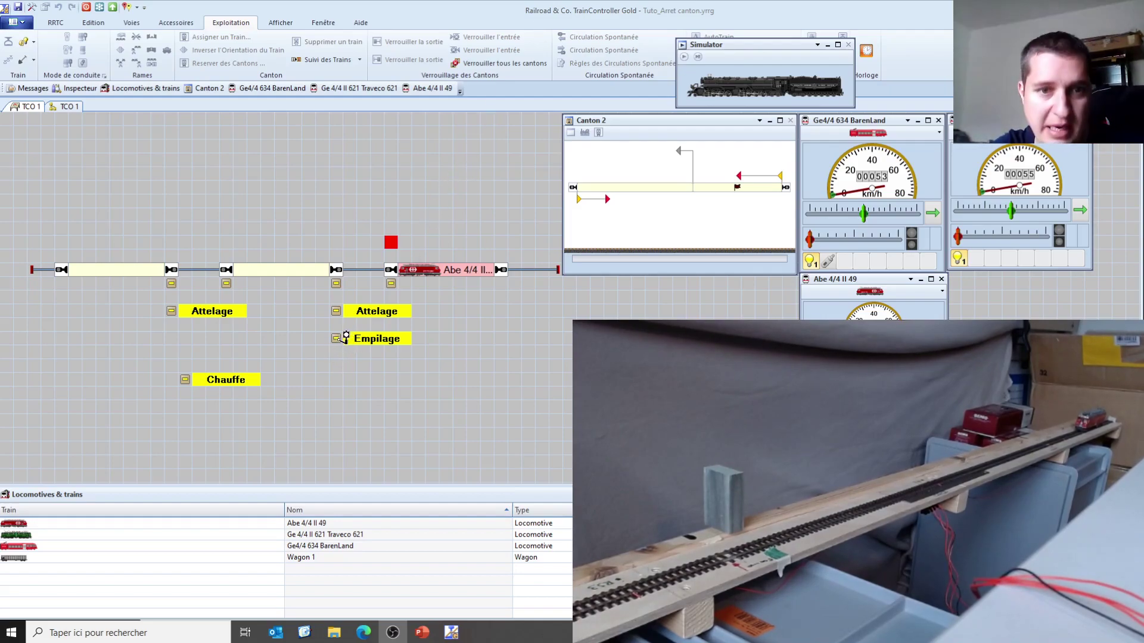
Step: Run the Empilage route for the Abe 4/4 II 49, and again for the Ge4/4 634 BarenLand after assigning it to Canton 3
{"action": "left_click", "coordinate": [344, 338]}
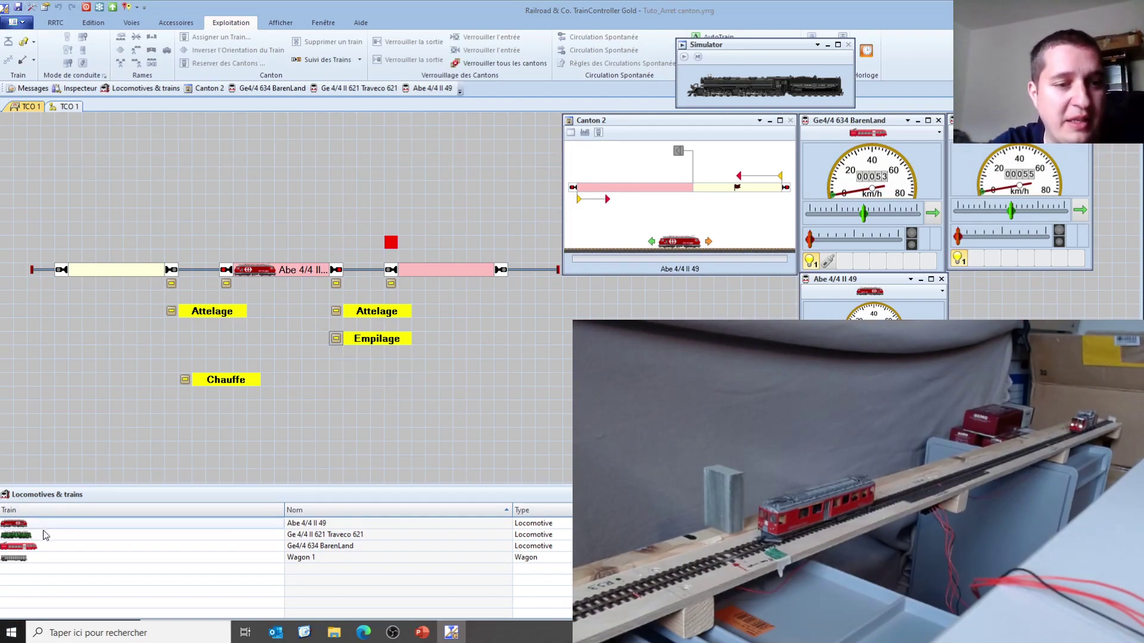
{"action": "left_click_drag", "start_coordinate": [21, 551], "coordinate": [419, 274]}
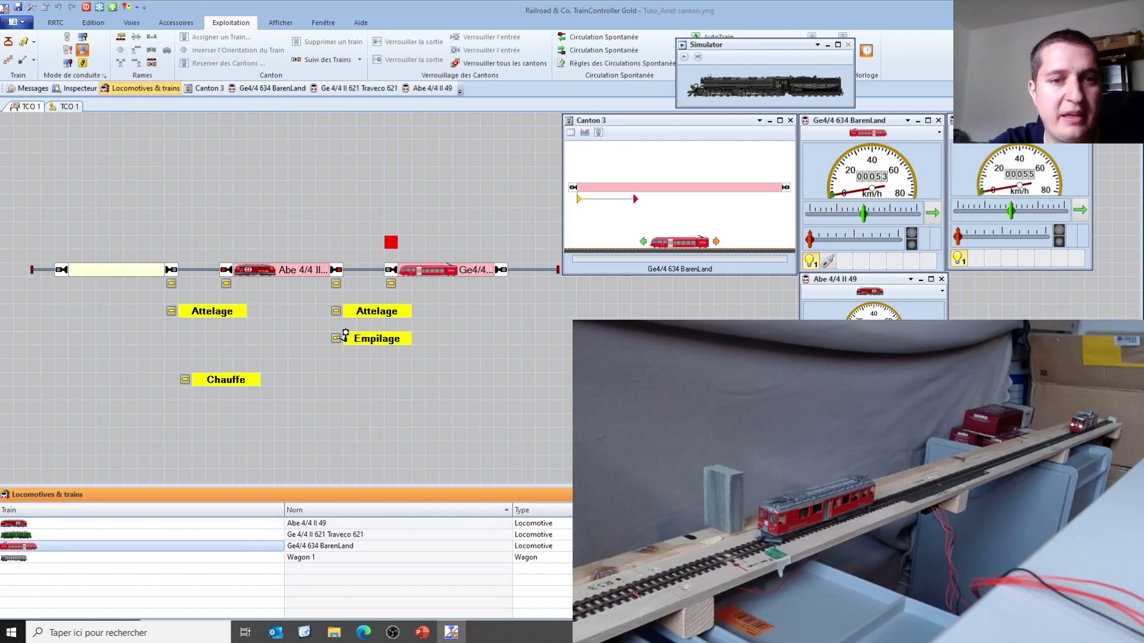
{"action": "left_click", "coordinate": [345, 335]}
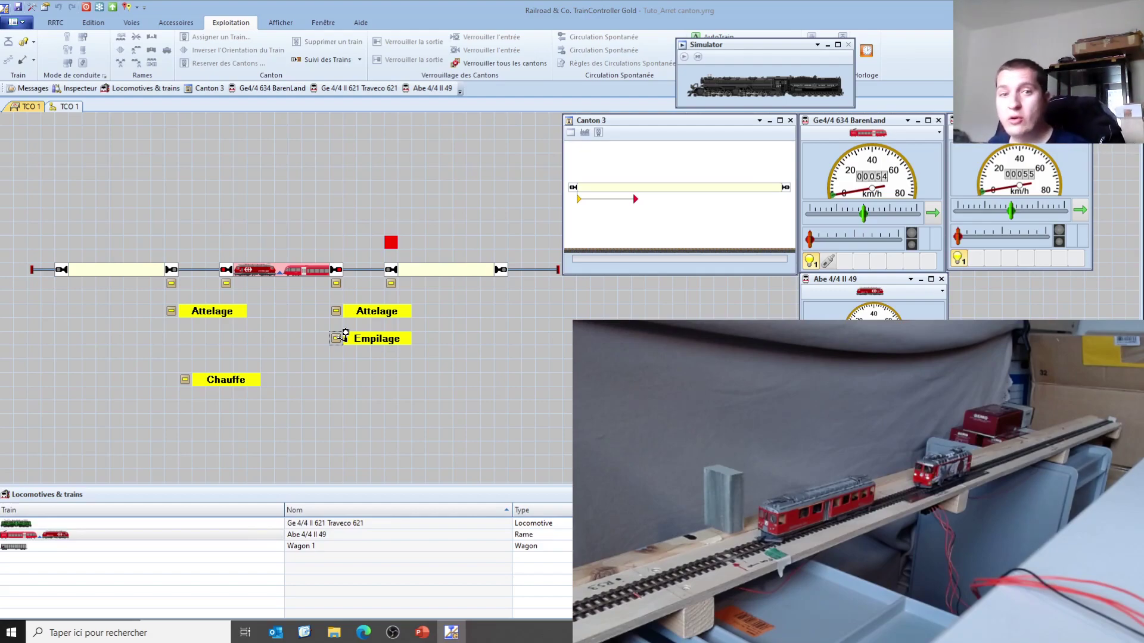
Step: Assign the Ge 4/4 II 621 Traveco to Canton 3 and run the Empilage route for it
{"action": "left_click_drag", "start_coordinate": [344, 335], "coordinate": [230, 318]}
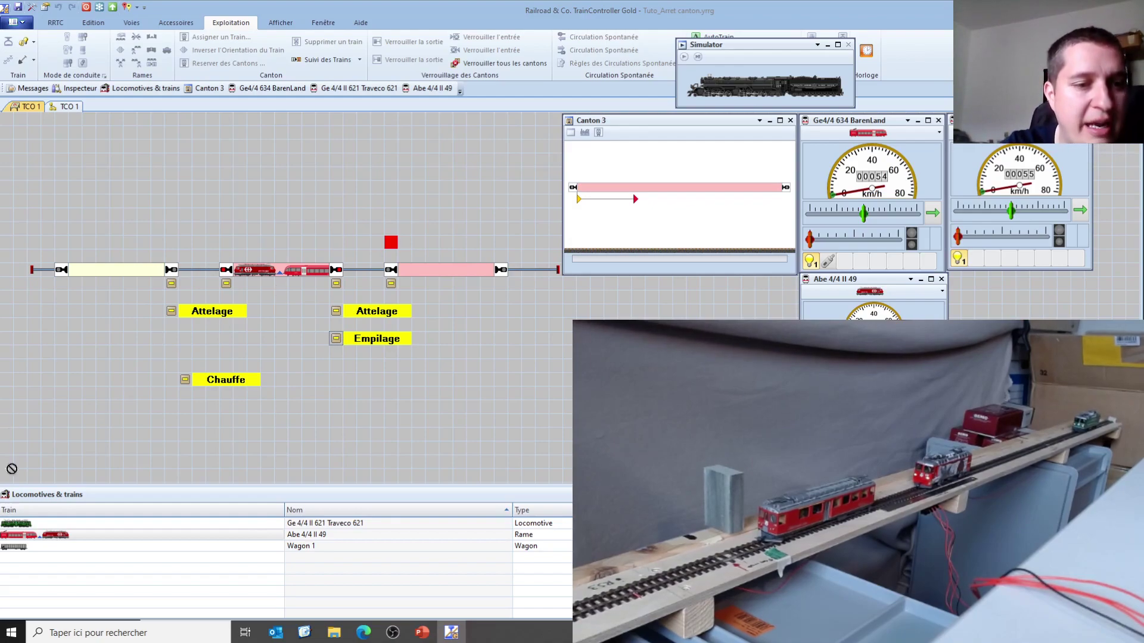
{"action": "left_click_drag", "start_coordinate": [16, 524], "coordinate": [426, 274]}
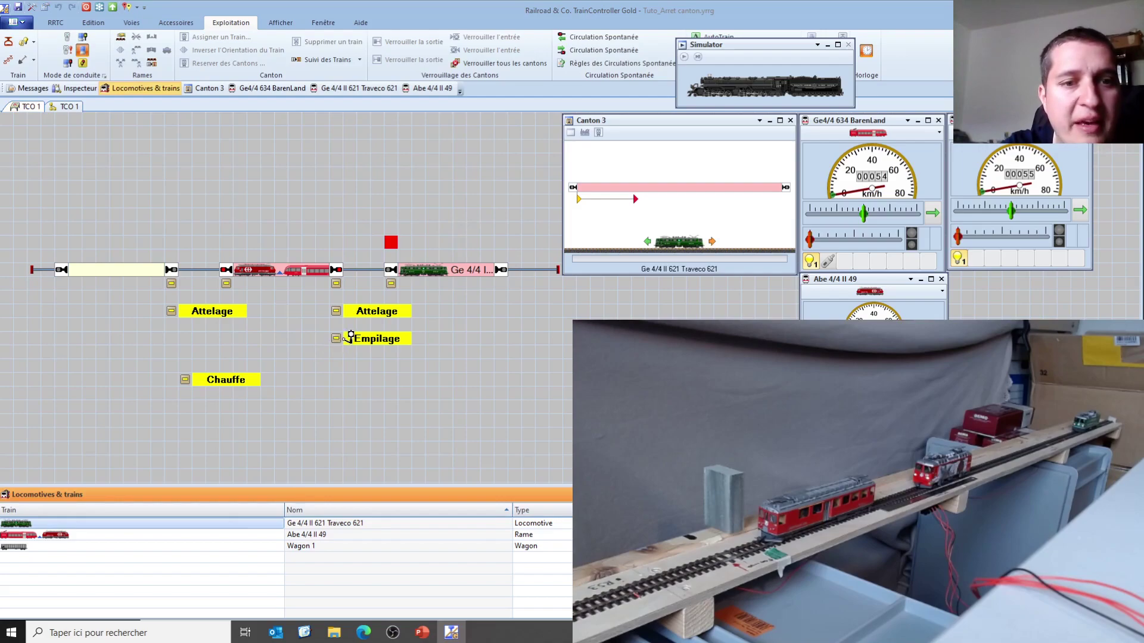
{"action": "left_click", "coordinate": [337, 338]}
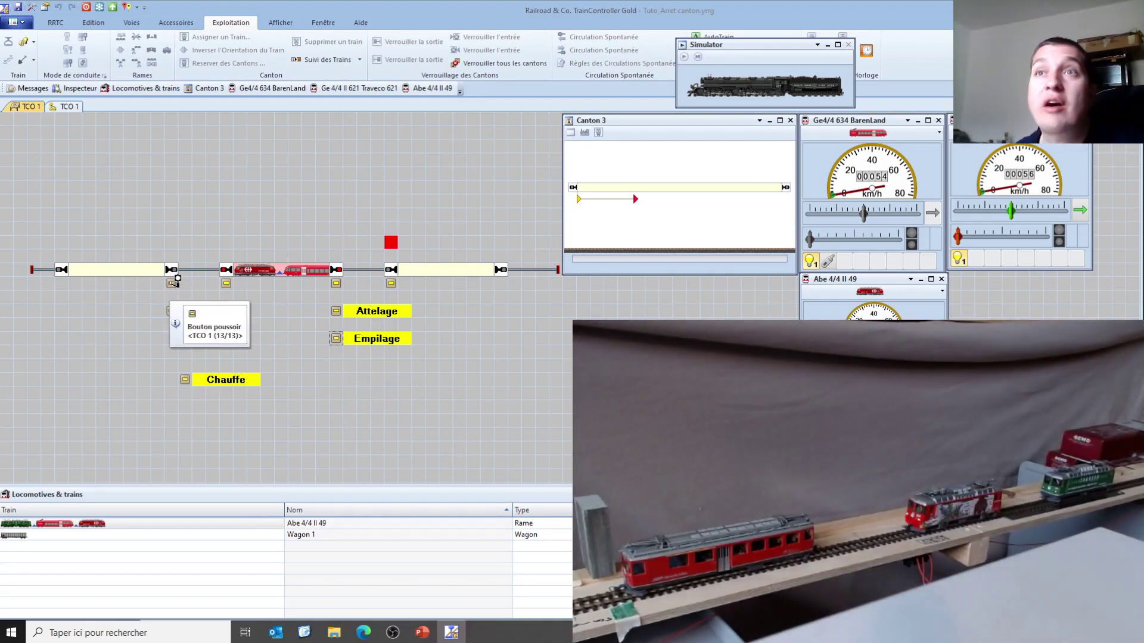
Step: Send the Abe 4/4 II 49 from Canton 2 to Canton 1 and remove it from that block
{"action": "left_click", "coordinate": [175, 282]}
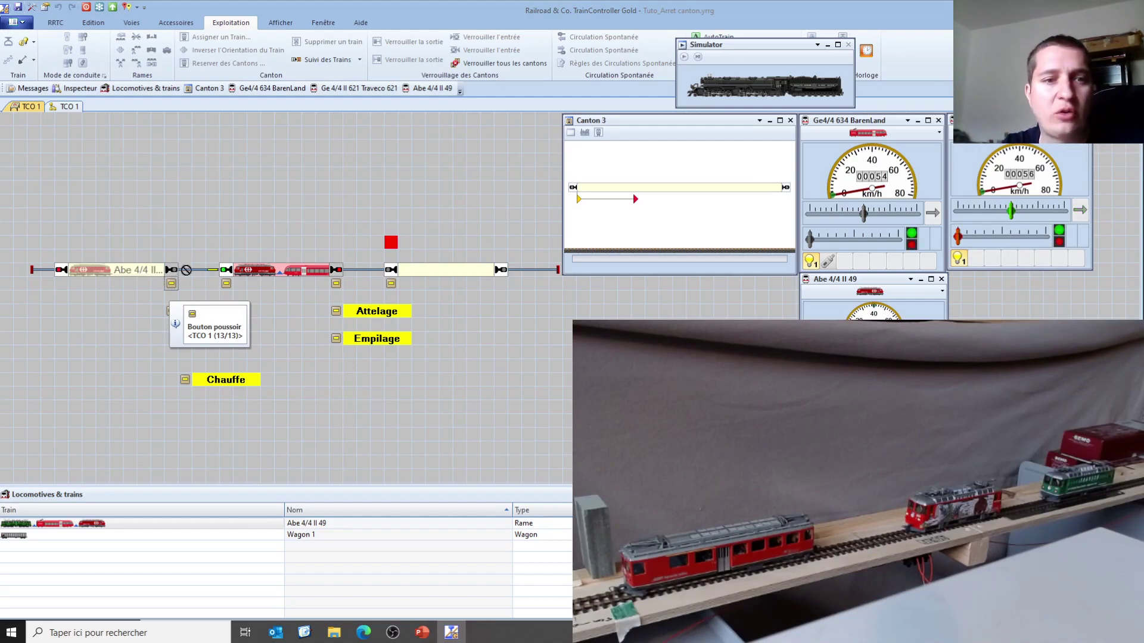
{"action": "left_click", "coordinate": [251, 278]}
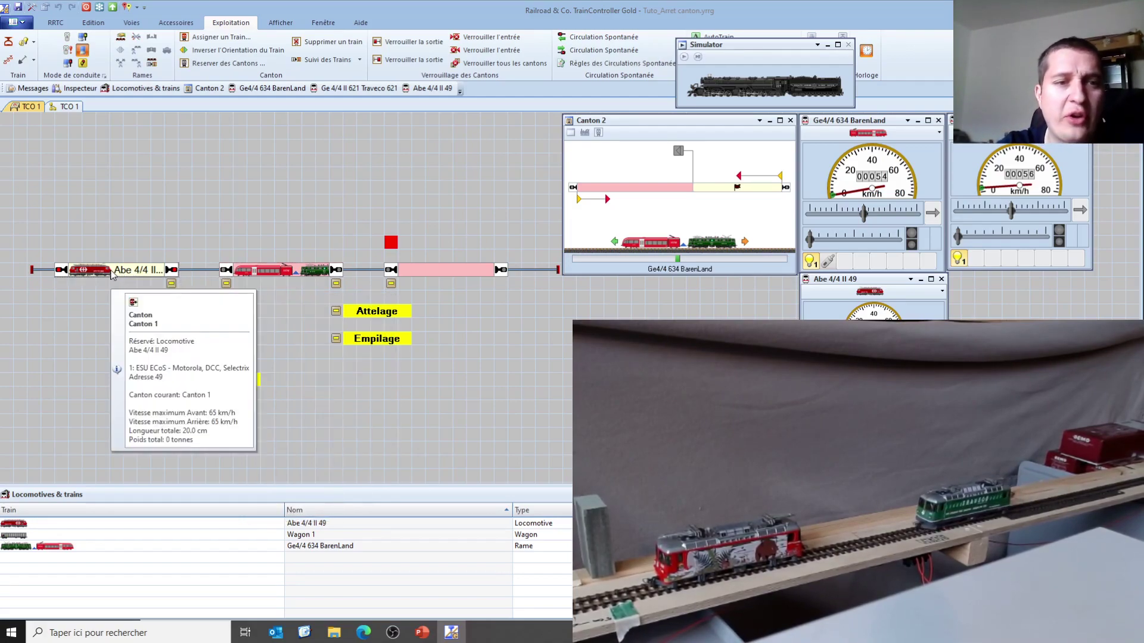
{"action": "left_click", "coordinate": [113, 274]}
{"action": "right_click", "coordinate": [94, 269]}
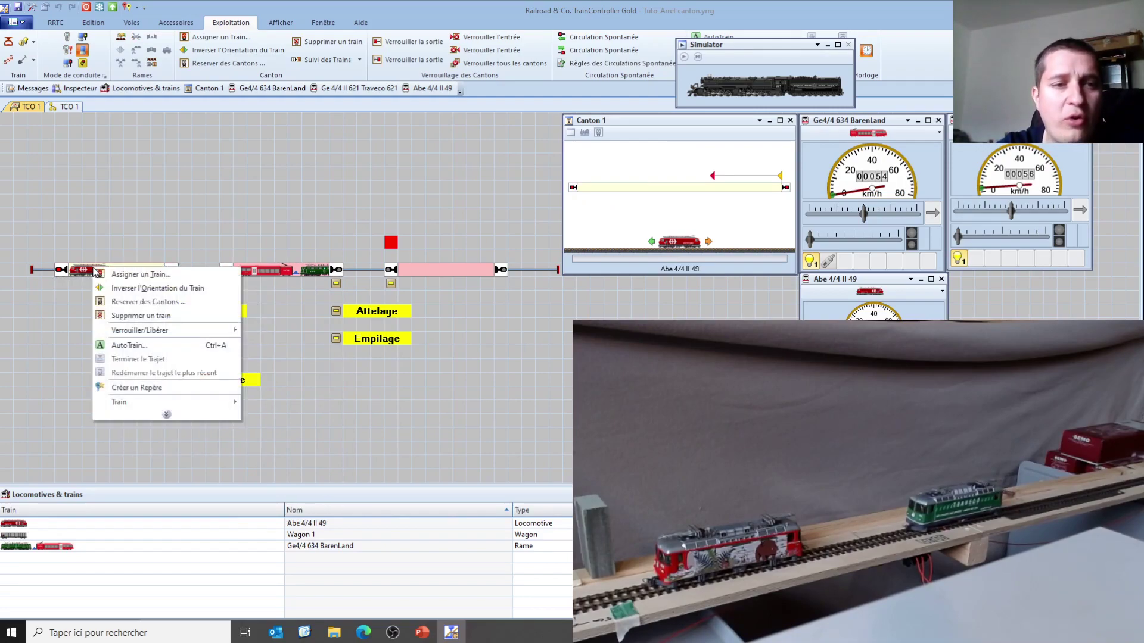
{"action": "left_click", "coordinate": [120, 305]}
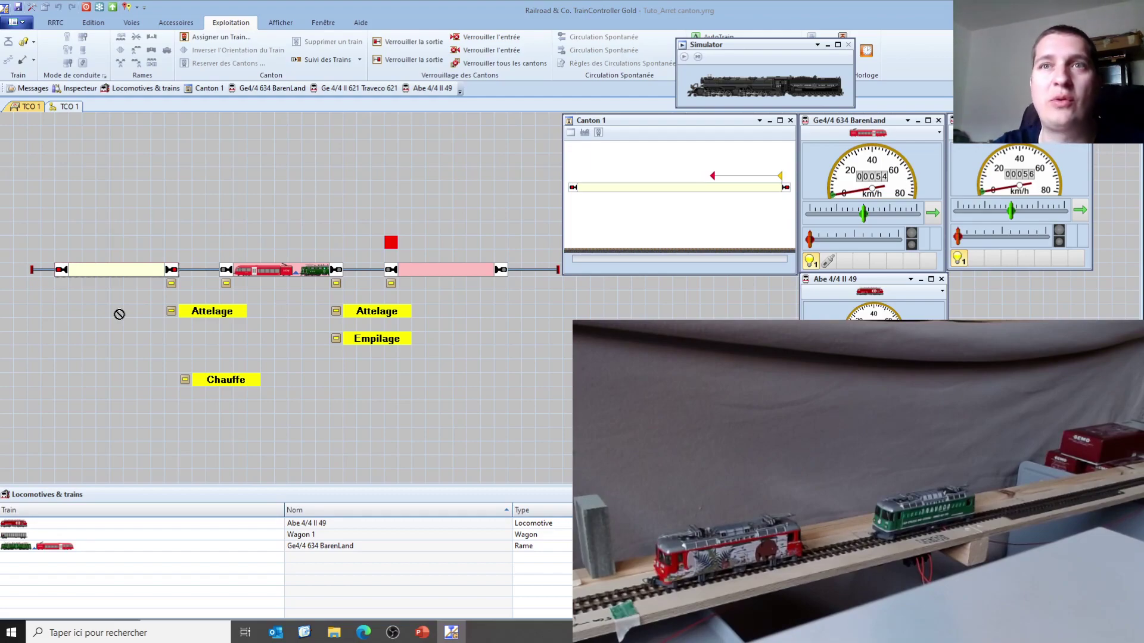
Step: Send the Ge4/4 634 BarenLand from Canton 2 to Canton 1 and remove it from that block
{"action": "left_click", "coordinate": [177, 282]}
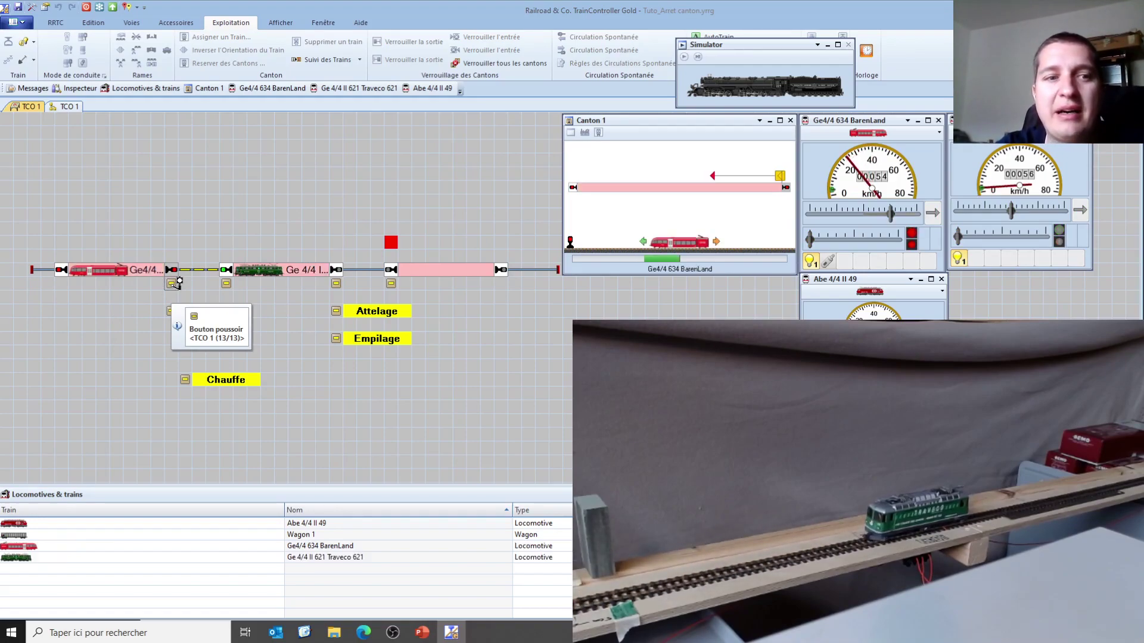
{"action": "left_click", "coordinate": [103, 273]}
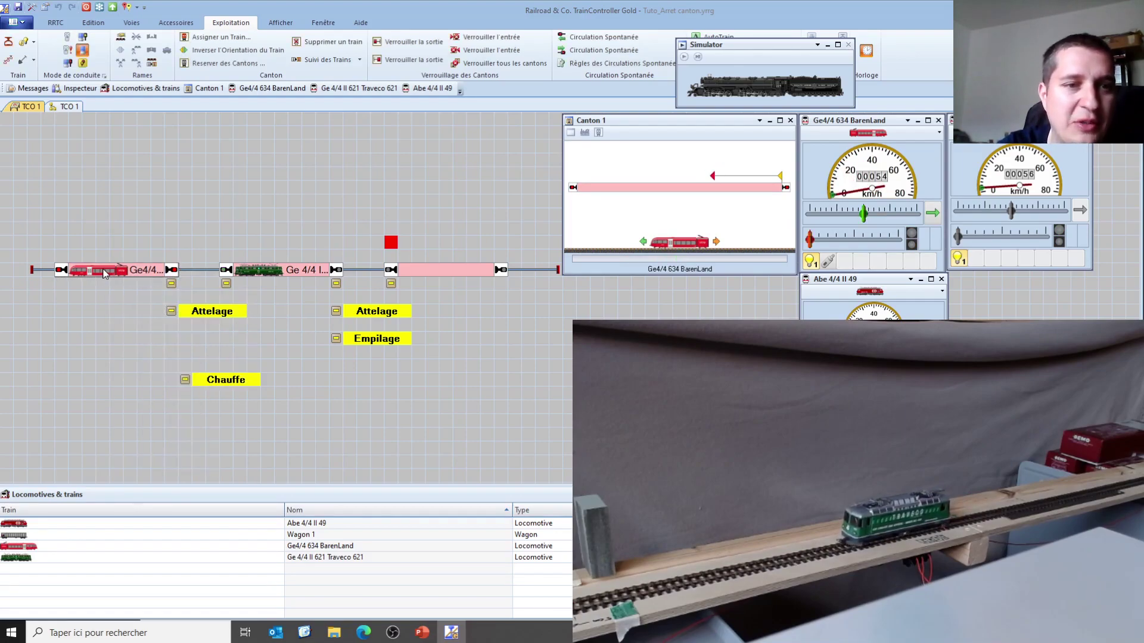
{"action": "right_click", "coordinate": [104, 273]}
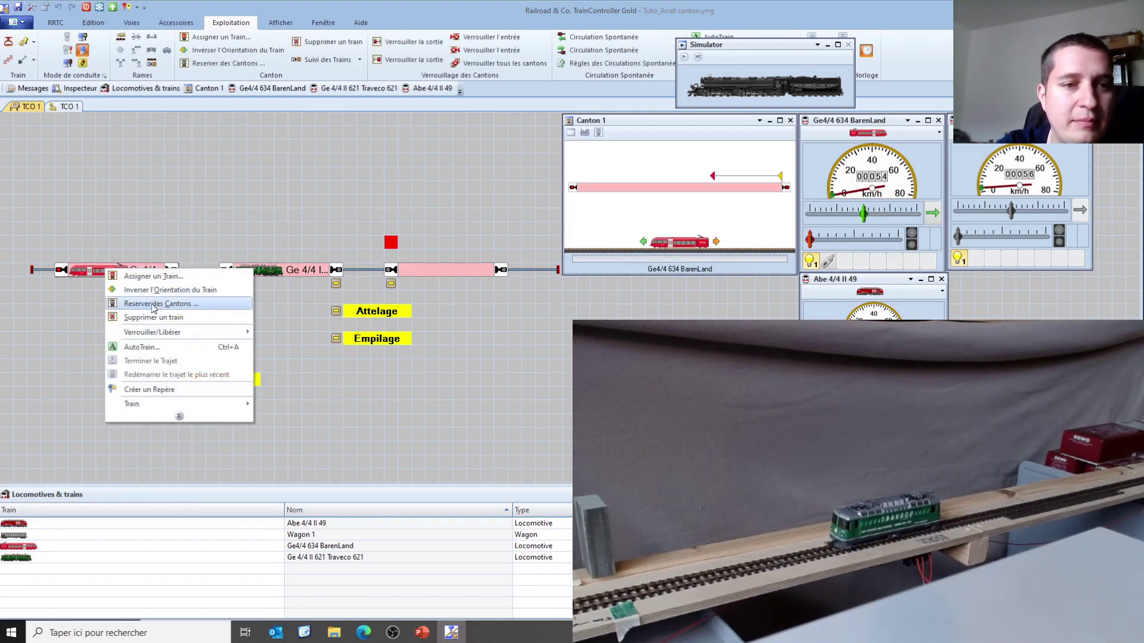
{"action": "left_click", "coordinate": [152, 316]}
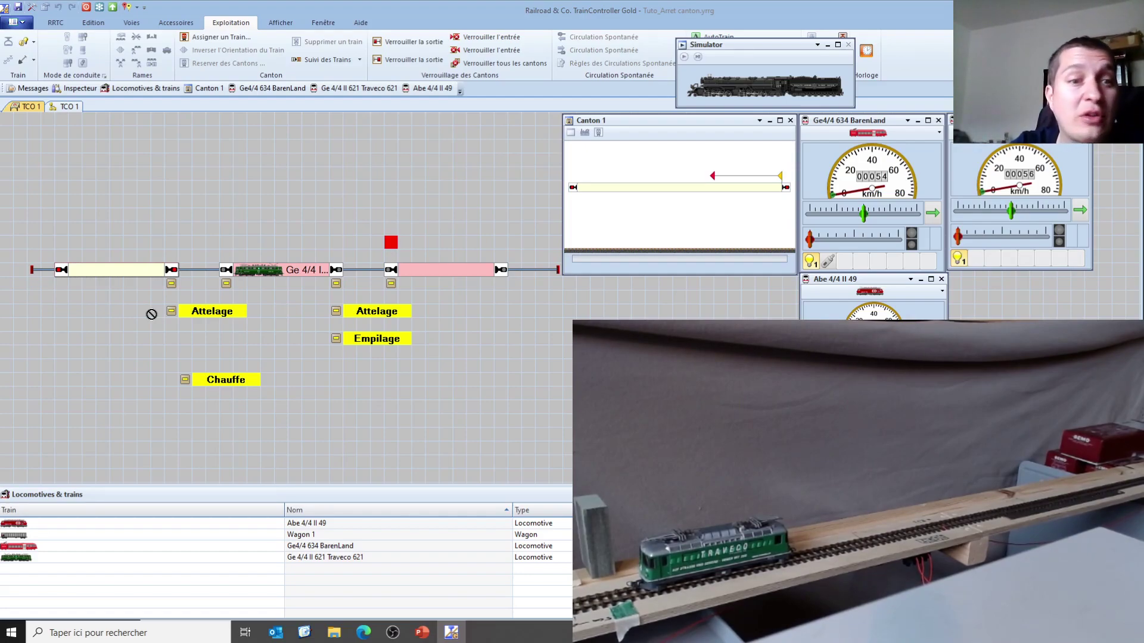
Step: Send the Ge 4/4 II 621 Traveco from Canton 2 to Canton 1 and remove it from that block
{"action": "left_click", "coordinate": [172, 283]}
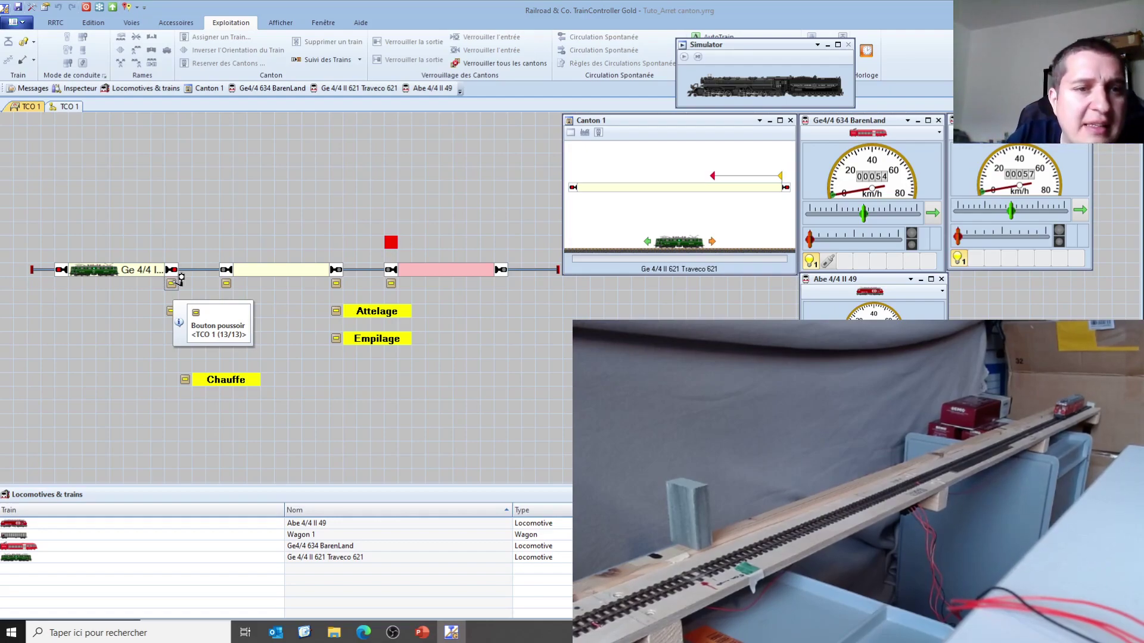
{"action": "left_click_drag", "start_coordinate": [181, 278], "coordinate": [97, 279]}
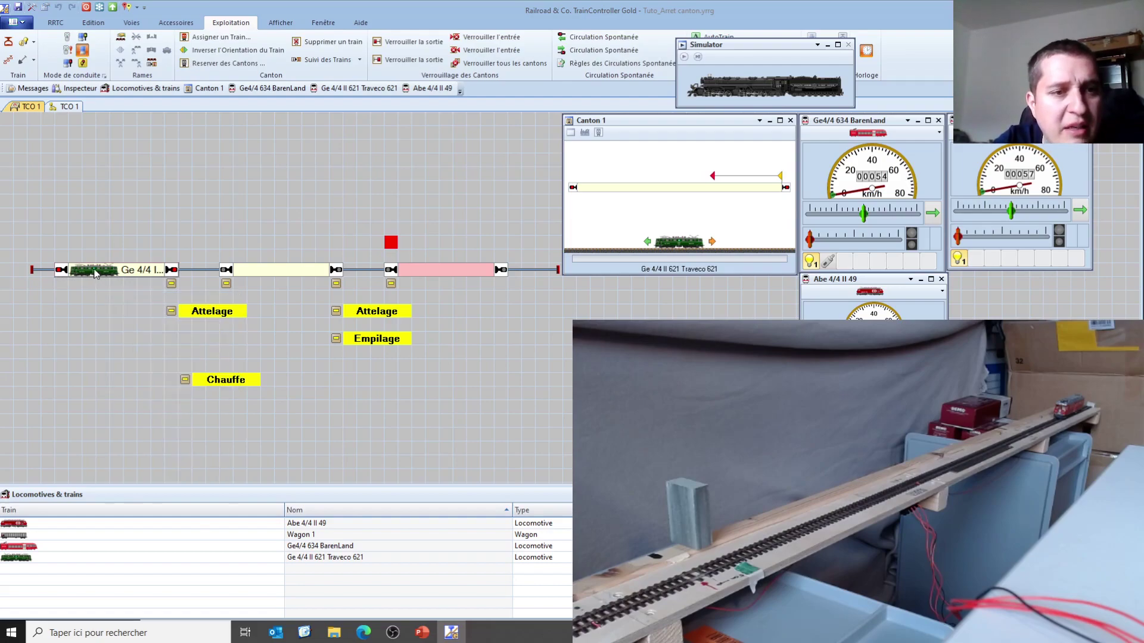
{"action": "right_click", "coordinate": [94, 269]}
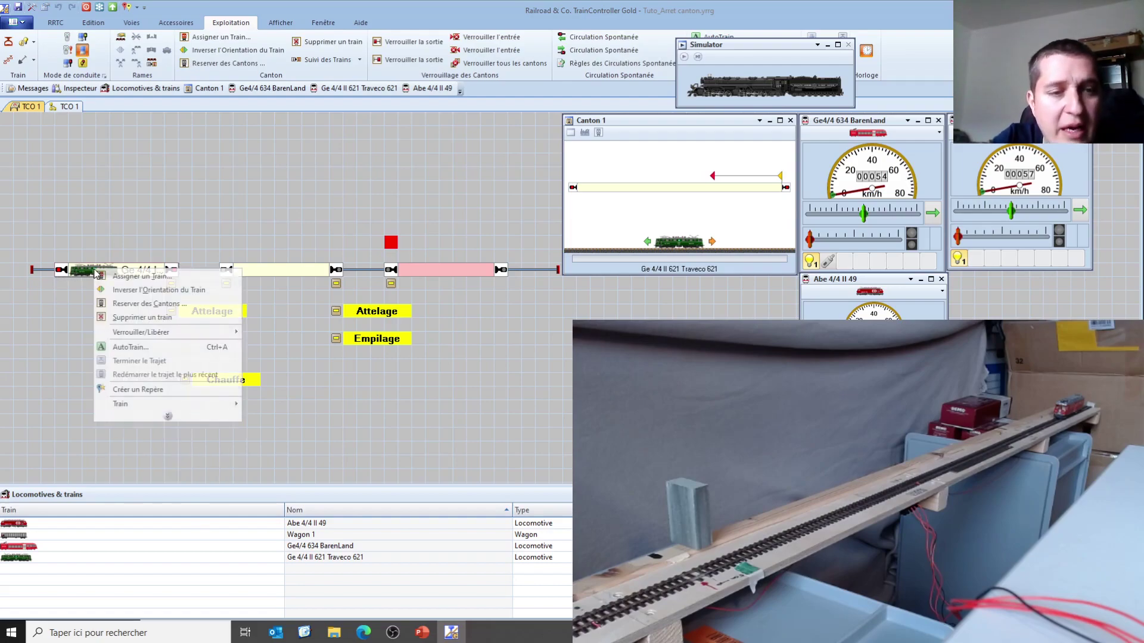
{"action": "left_click", "coordinate": [146, 320]}
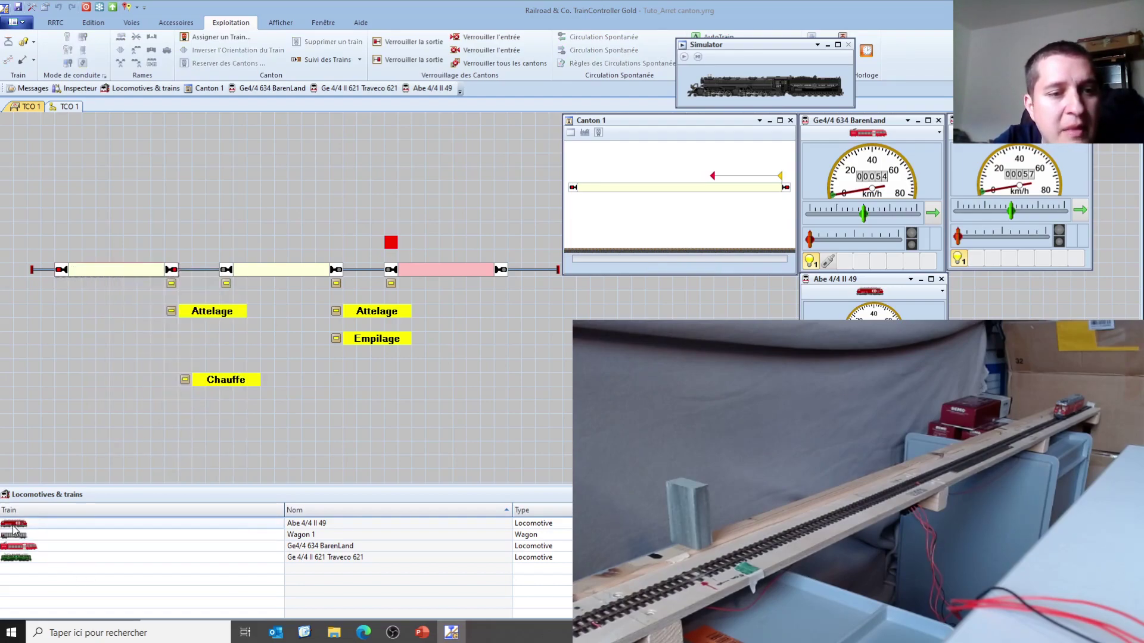
Step: Assign the Abe 4/4 II 49 to Canton 3 and run its Empilage route, and do the same for the Ge4/4 634 BarenLand
{"action": "left_click_drag", "start_coordinate": [15, 524], "coordinate": [421, 275]}
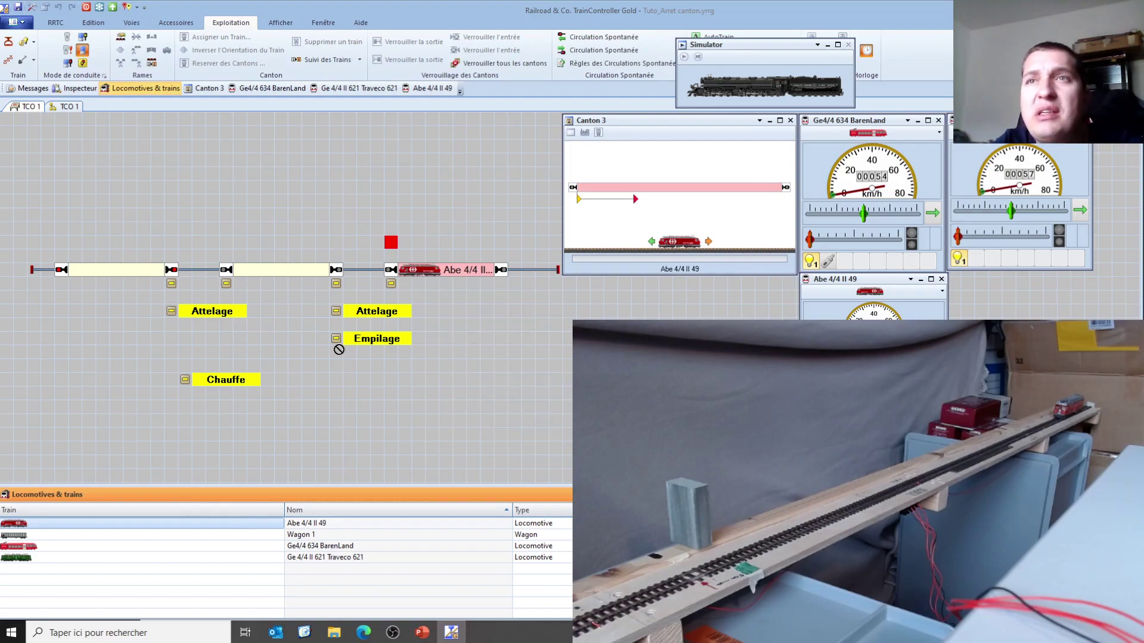
{"action": "left_click", "coordinate": [341, 337]}
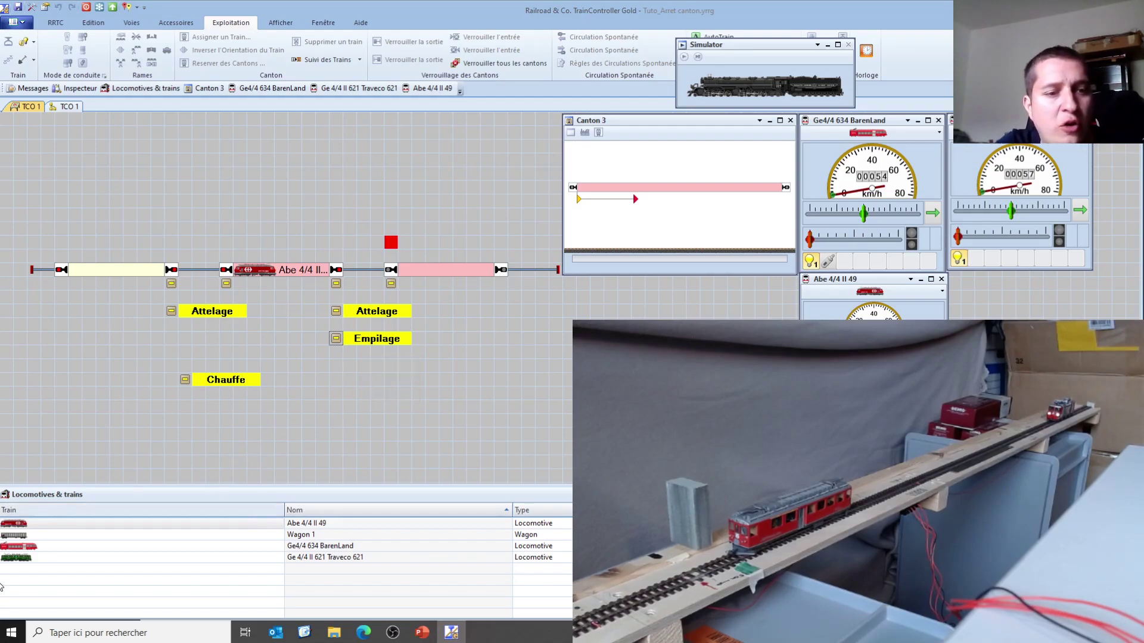
{"action": "left_click", "coordinate": [18, 548]}
{"action": "left_click_drag", "start_coordinate": [18, 548], "coordinate": [438, 272]}
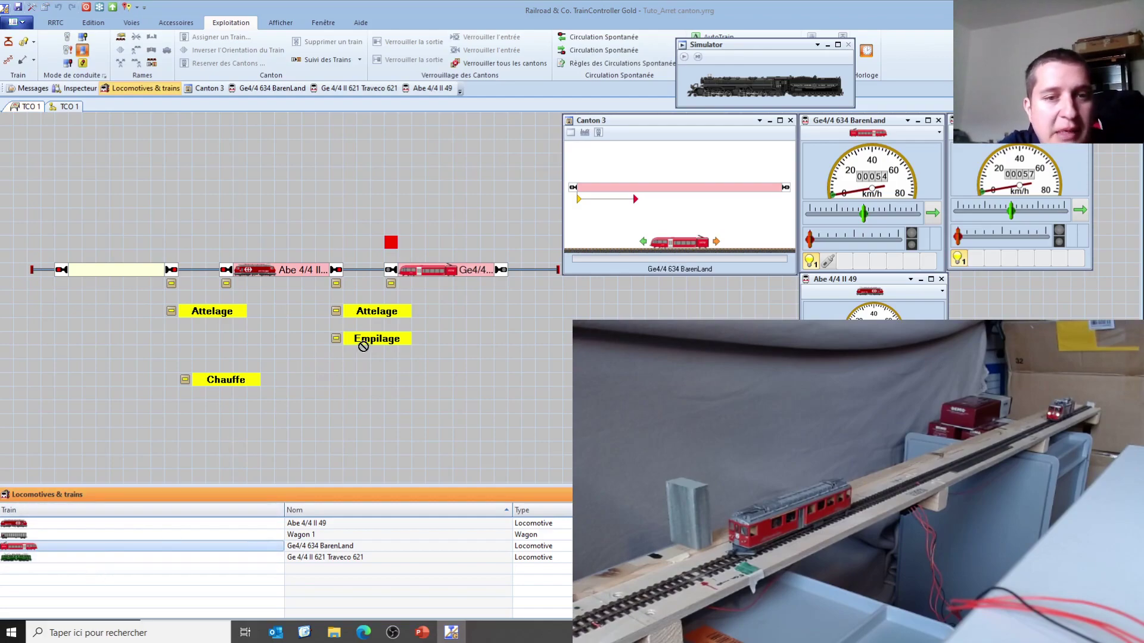
{"action": "left_click", "coordinate": [339, 338]}
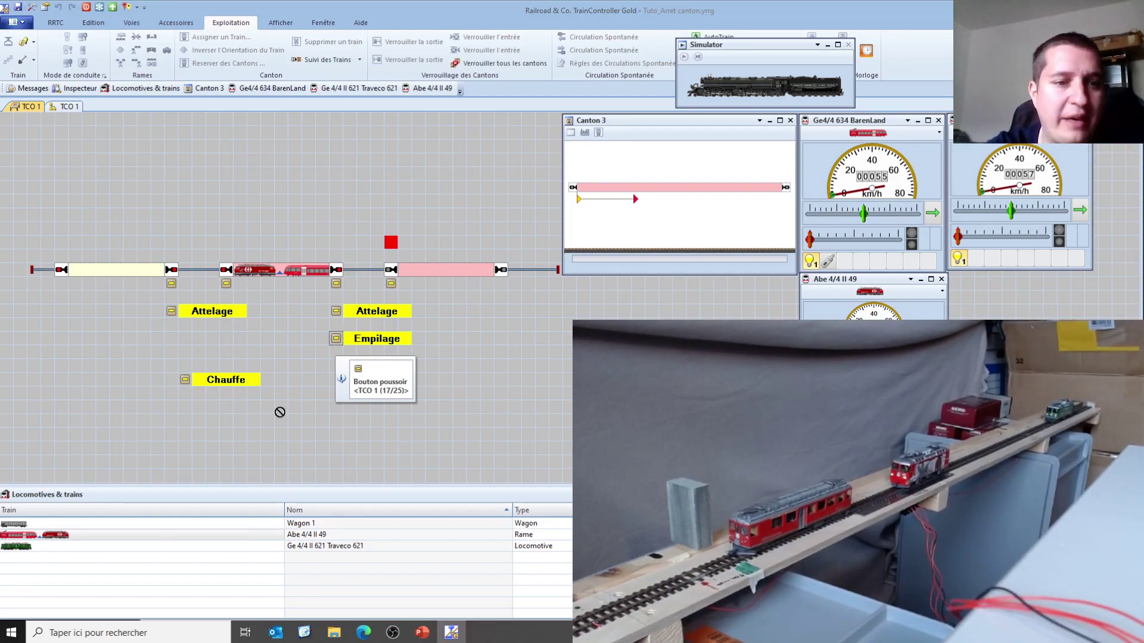
Step: Assign the Ge 4/4 II 621 Traveco coupled with Wagon 1 to Canton 3 and try to run the Empilage route for it
{"action": "left_click_drag", "start_coordinate": [11, 525], "coordinate": [335, 379]}
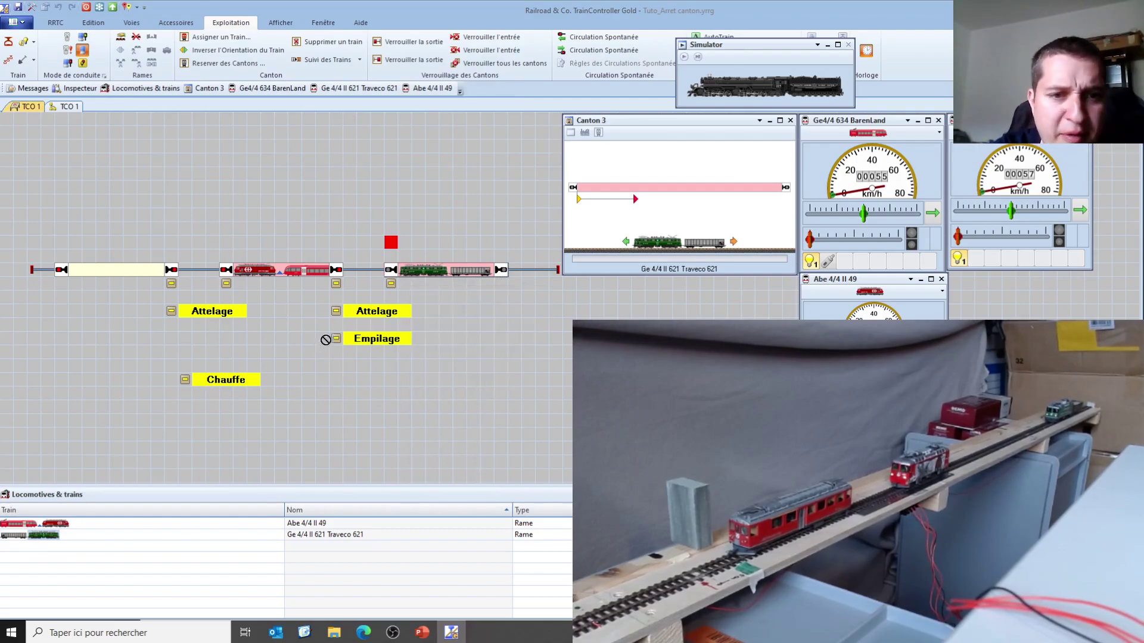
{"action": "left_click_drag", "start_coordinate": [343, 332], "coordinate": [343, 332]}
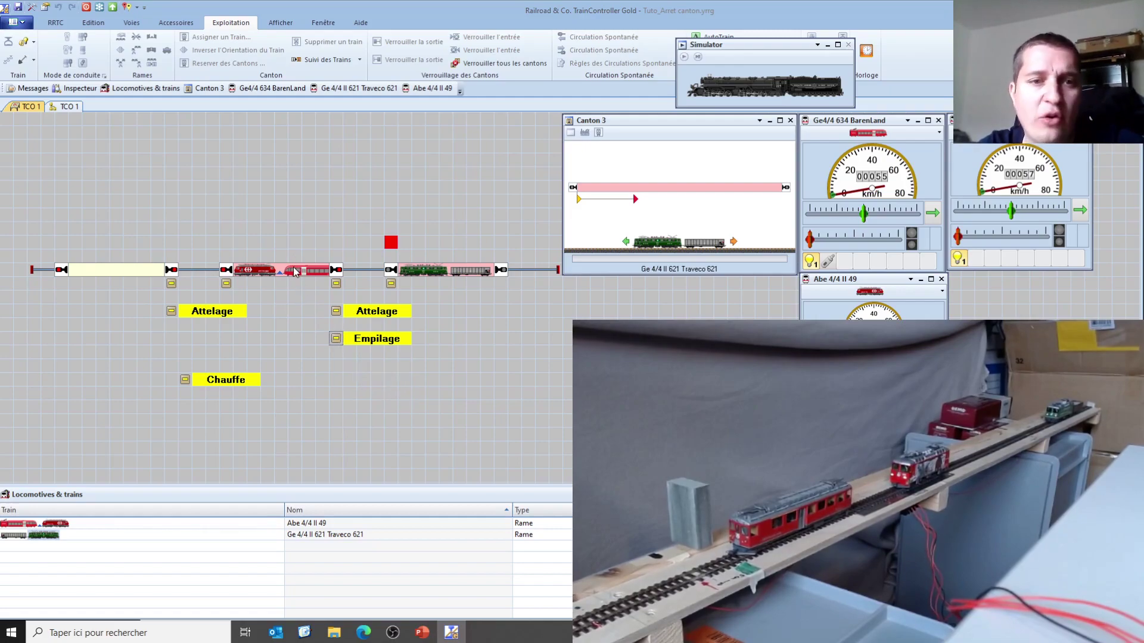
{"action": "mouse_move", "coordinate": [296, 272]}
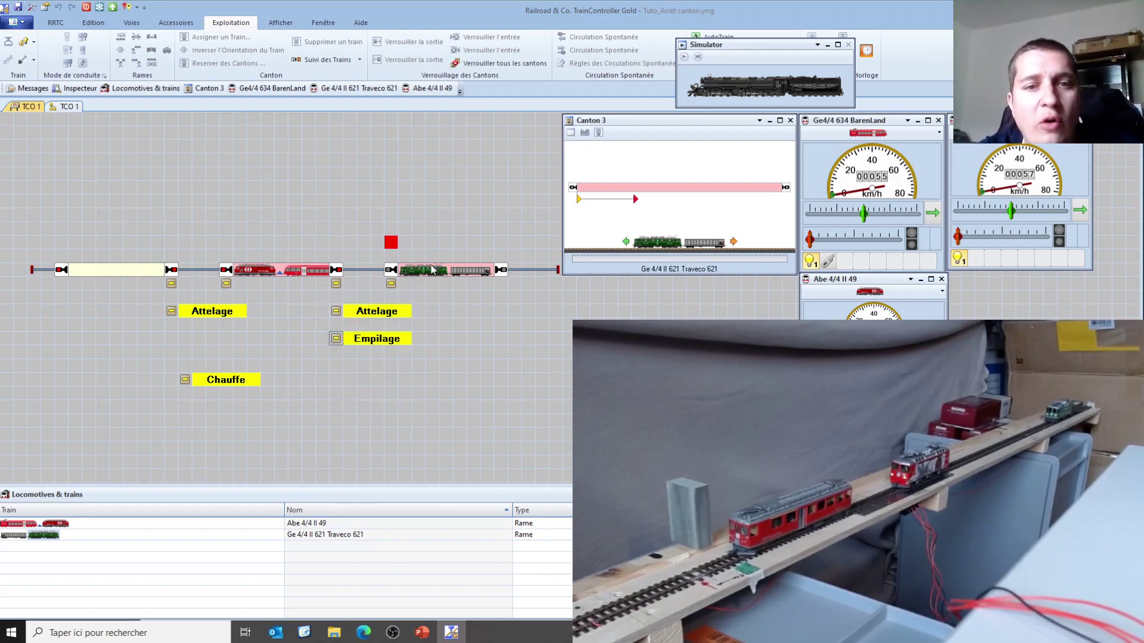
{"action": "mouse_move", "coordinate": [438, 272]}
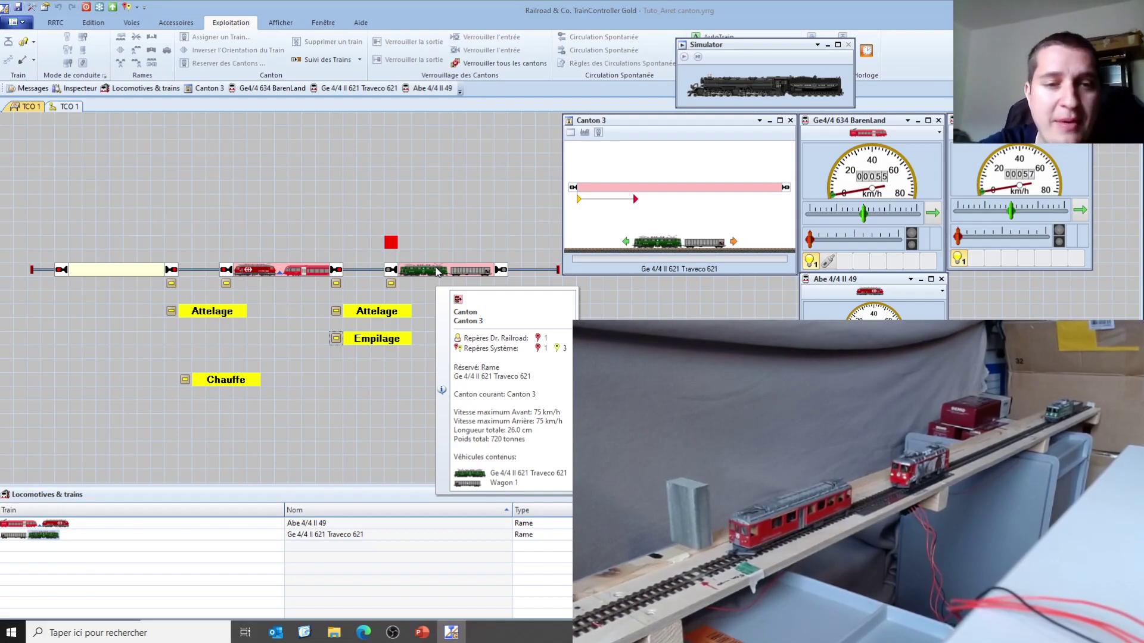
Step: Send the Abe 4/4 II 49 to Canton 1 and remove it, and run the Empilage route for the Traveco train in Canton 3
{"action": "left_click", "coordinate": [173, 283]}
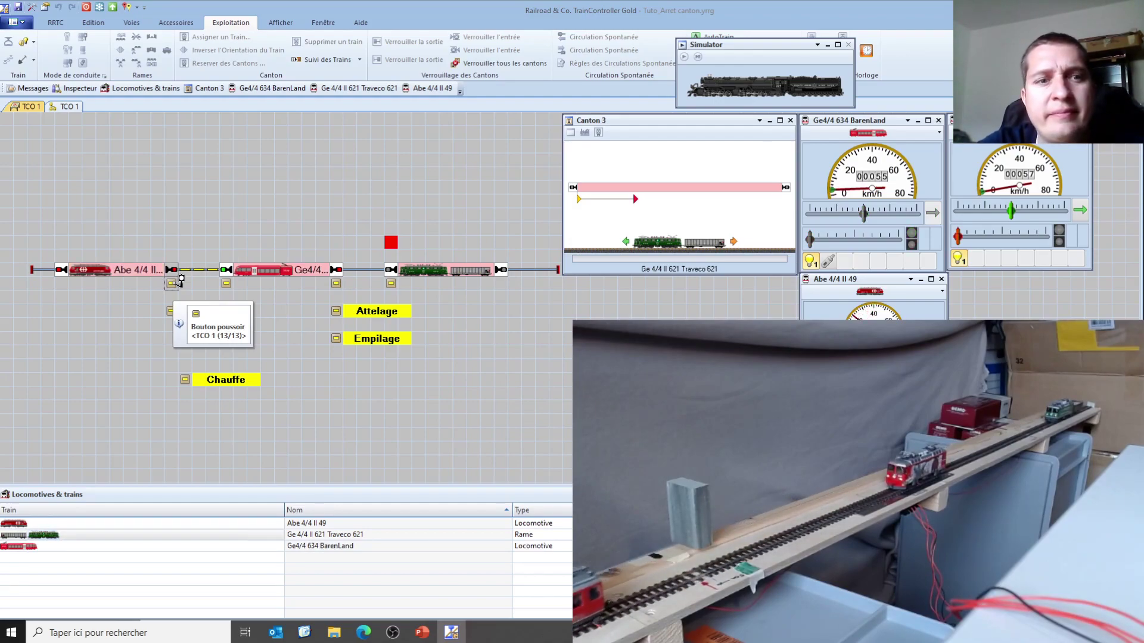
{"action": "right_click", "coordinate": [101, 272]}
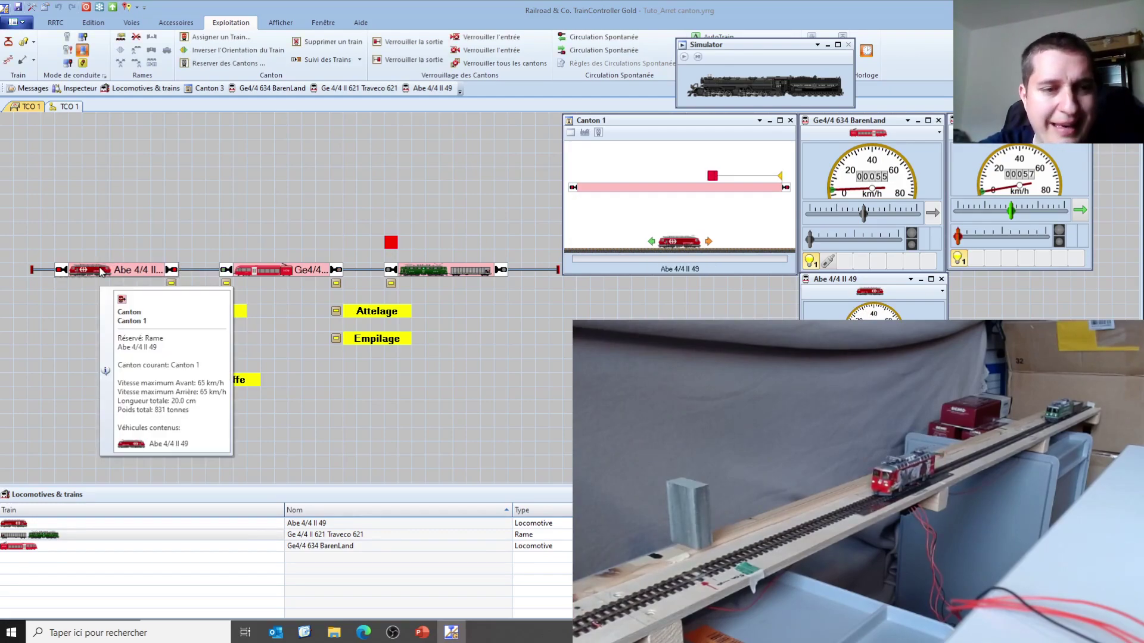
{"action": "left_click", "coordinate": [134, 315]}
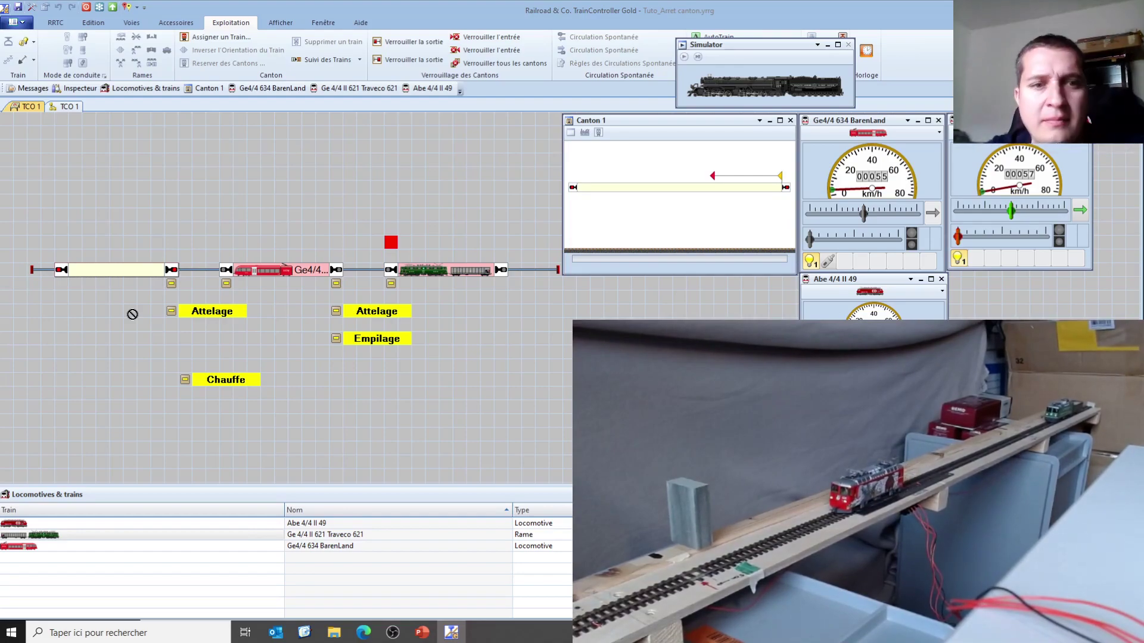
{"action": "left_click", "coordinate": [345, 338]}
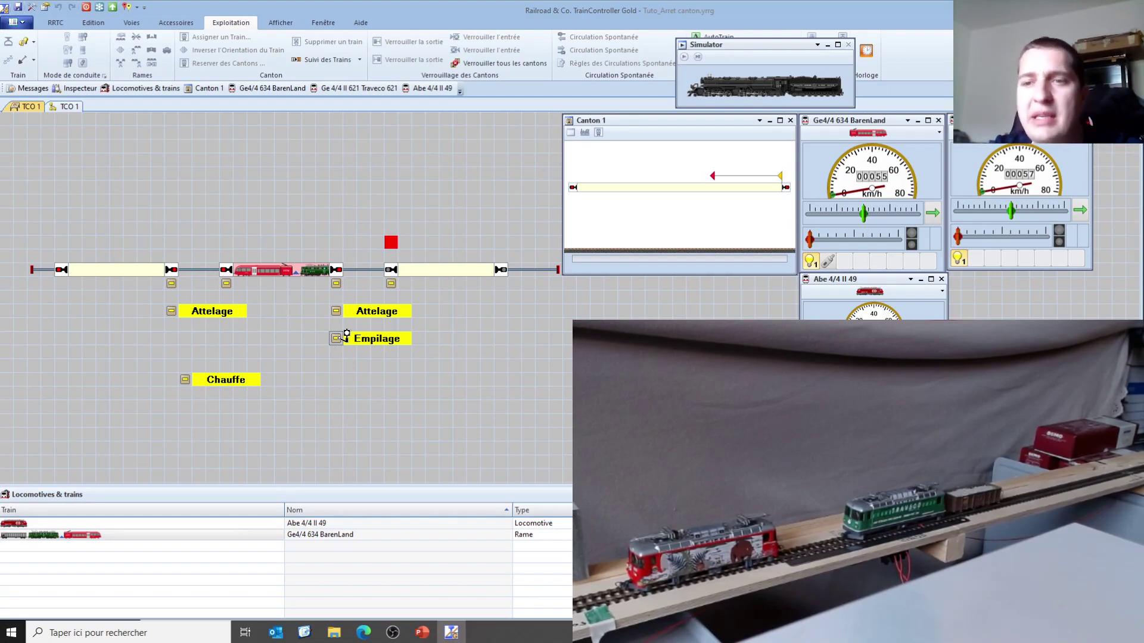
Step: Send the Ge4/4 634 BarenLand from Canton 2 to Canton 1, and move it to Canton 3 for another Empilage run
{"action": "left_click", "coordinate": [173, 285]}
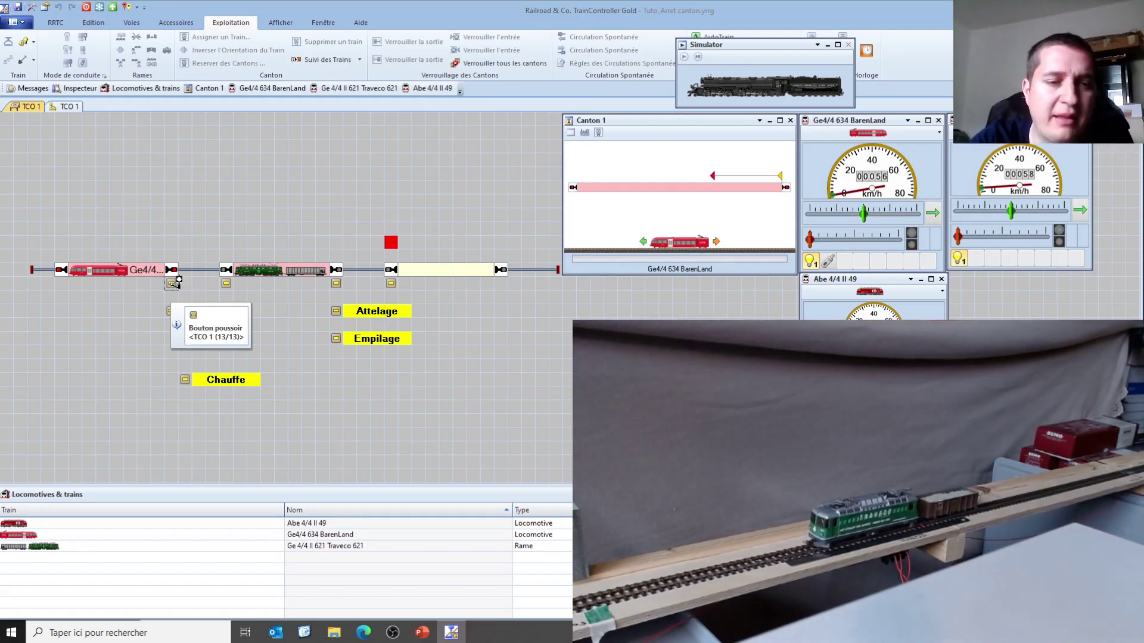
{"action": "left_click", "coordinate": [93, 276]}
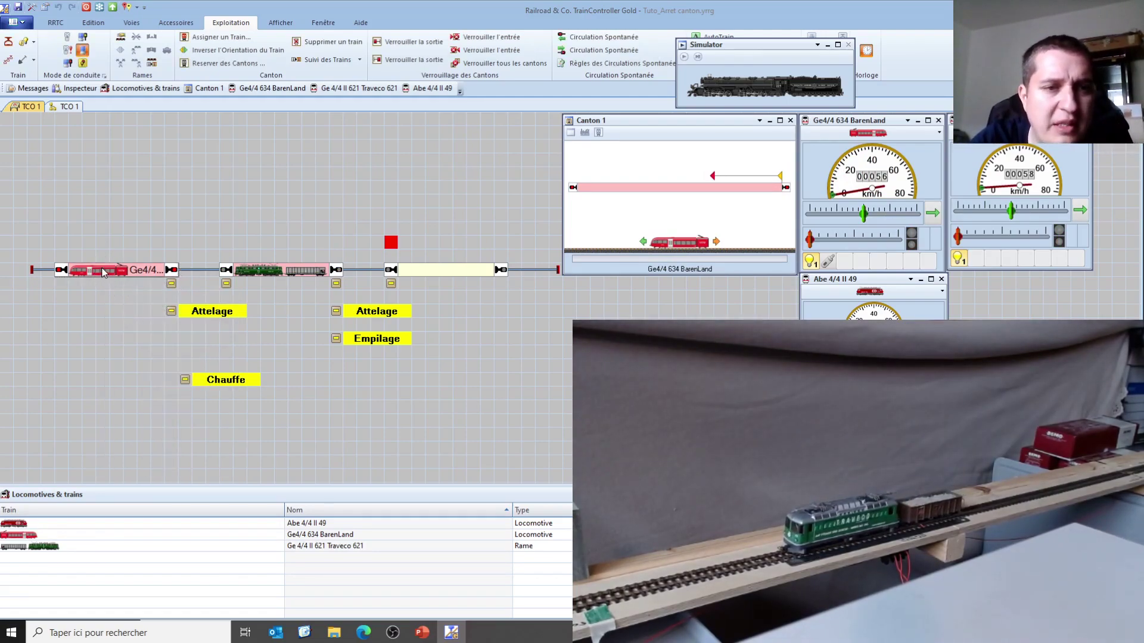
{"action": "right_click", "coordinate": [103, 272]}
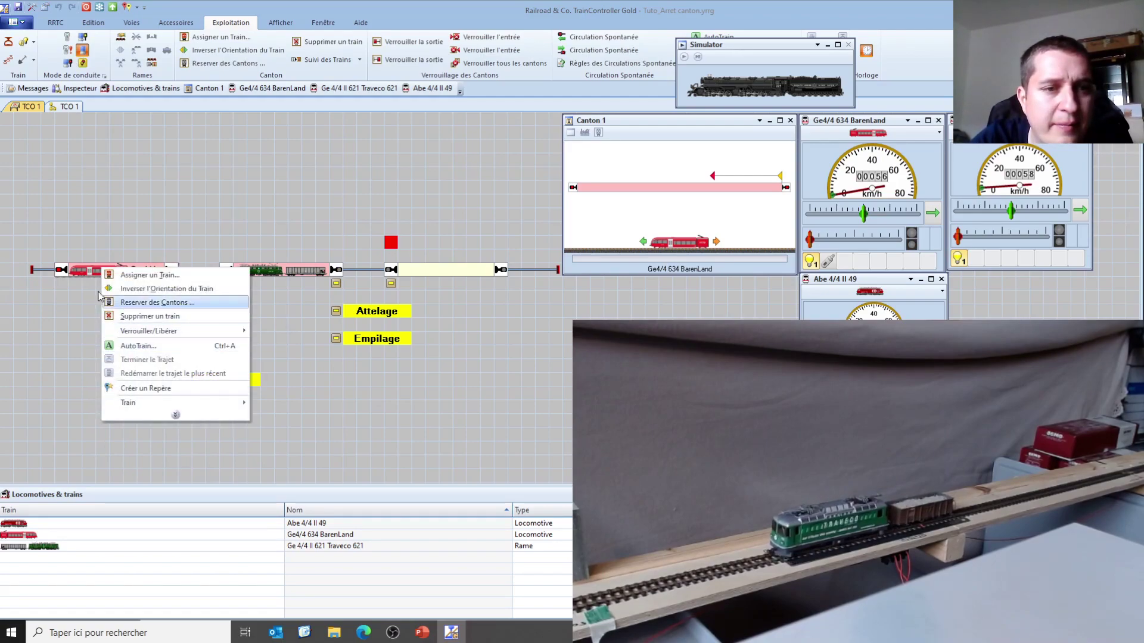
{"action": "left_click_drag", "start_coordinate": [84, 276], "coordinate": [414, 275]}
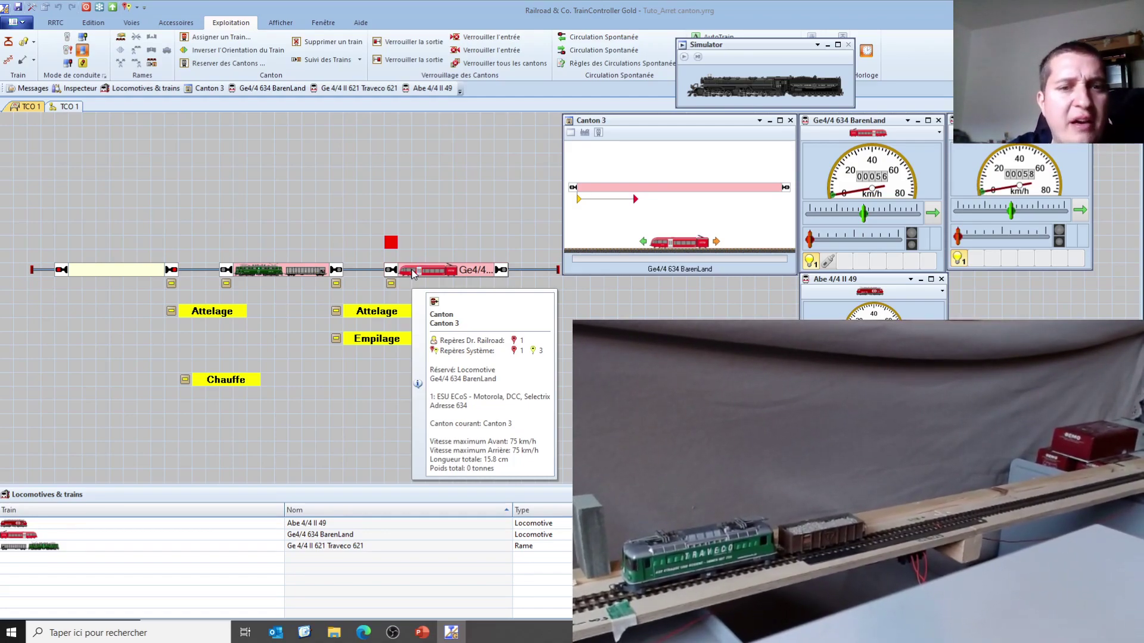
{"action": "left_click", "coordinate": [338, 339]}
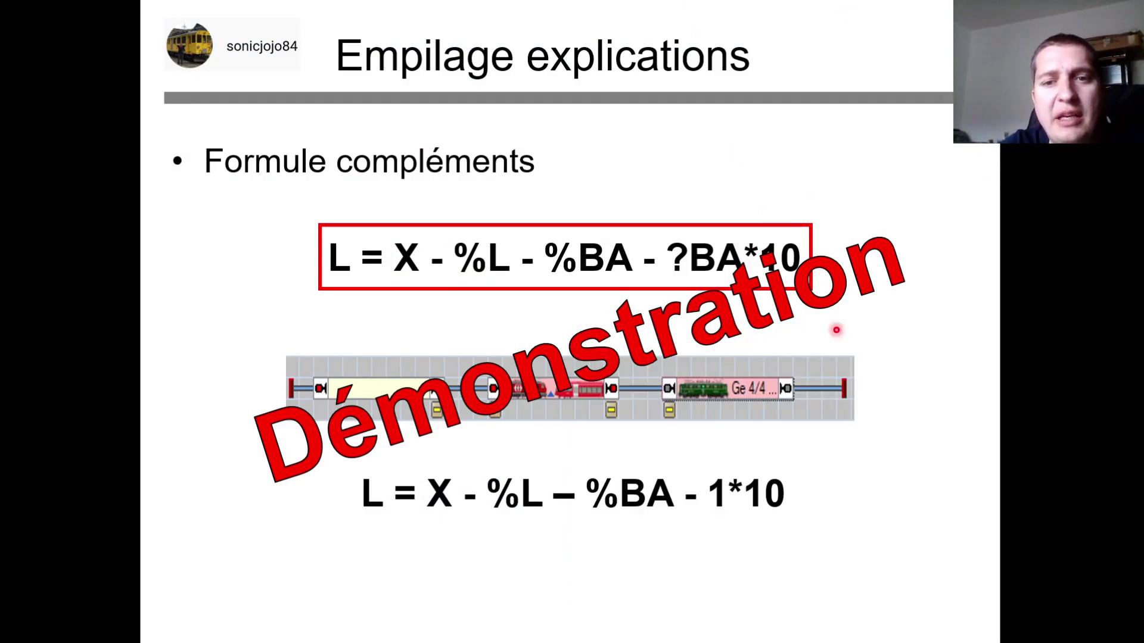
{"action": "key", "text": "Right"}
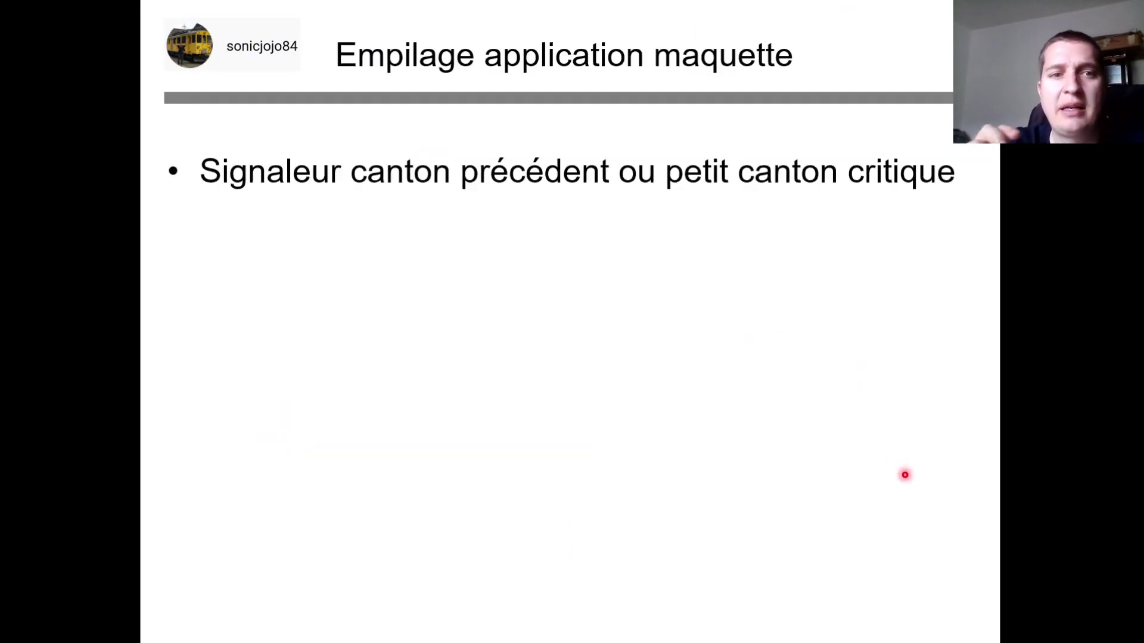
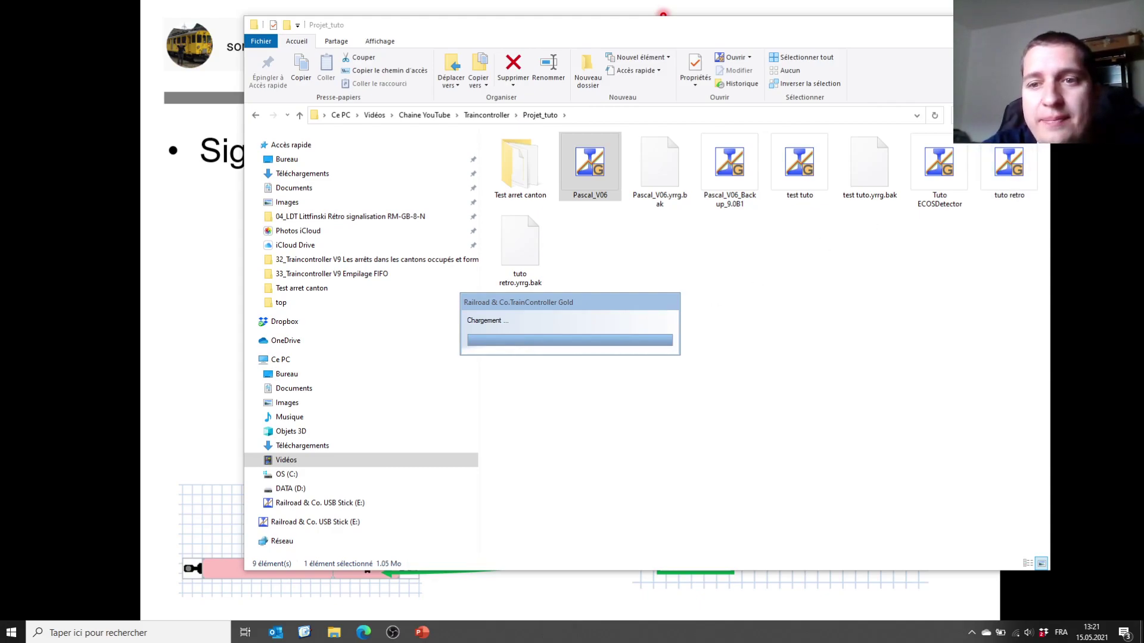
Step: Close the Projet_tuto folder window and dismiss the tip of the day in the Pascal_V06 project
{"action": "left_click", "coordinate": [1037, 24]}
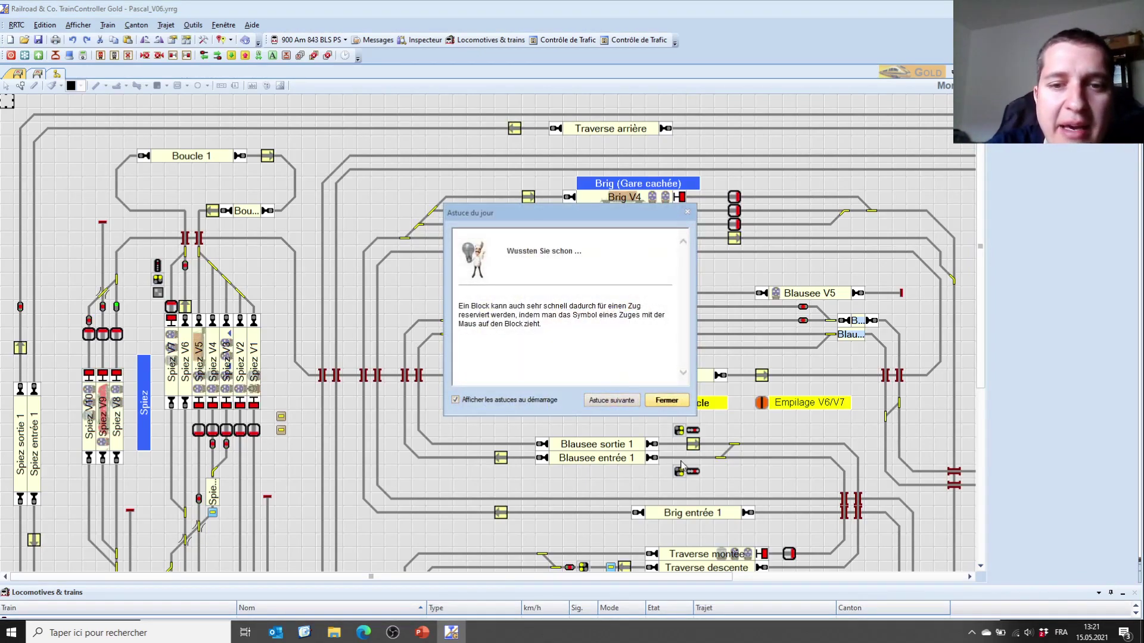
{"action": "left_click", "coordinate": [665, 401]}
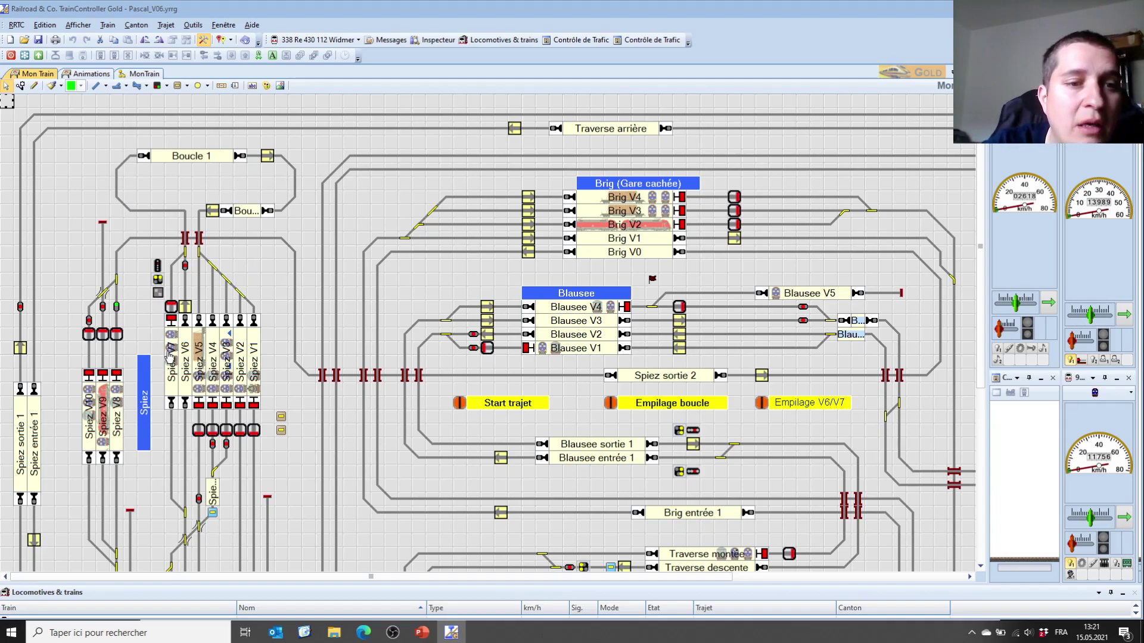
Step: Open the block editor of Spiez V3 and the properties of its Spiez V3-2 flagman
{"action": "left_click", "coordinate": [229, 357]}
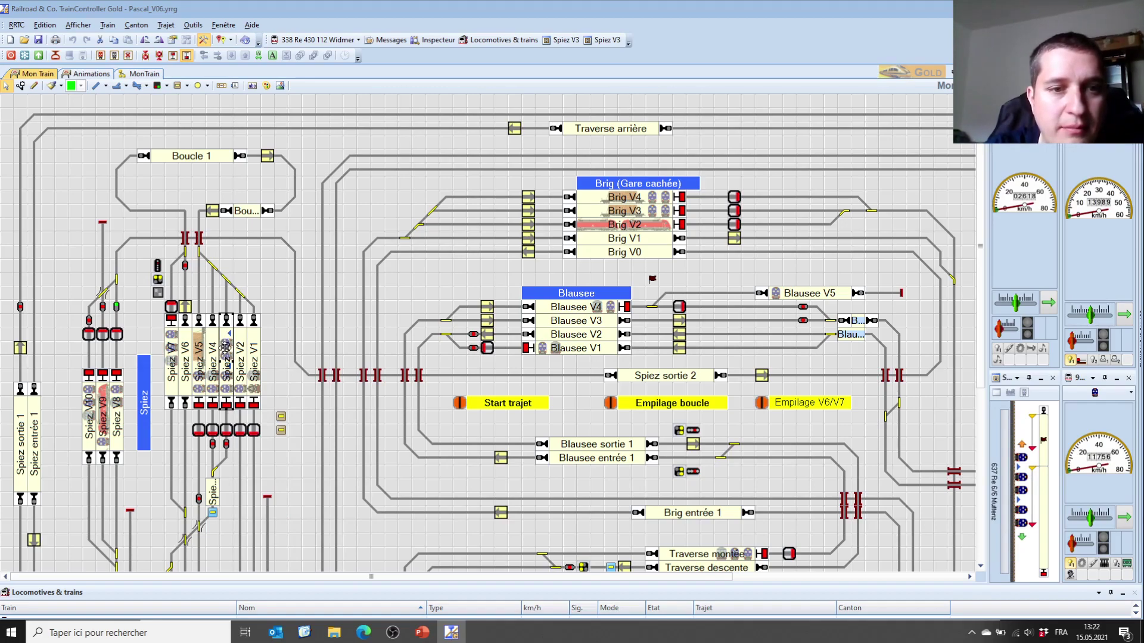
{"action": "double_click", "coordinate": [226, 348]}
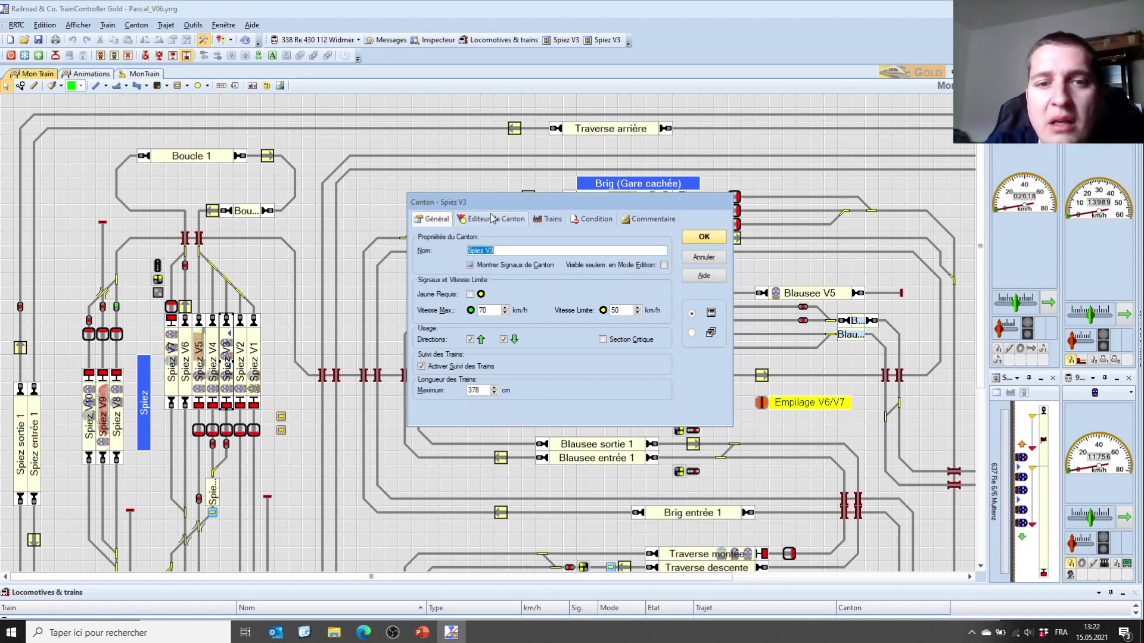
{"action": "left_click", "coordinate": [492, 219]}
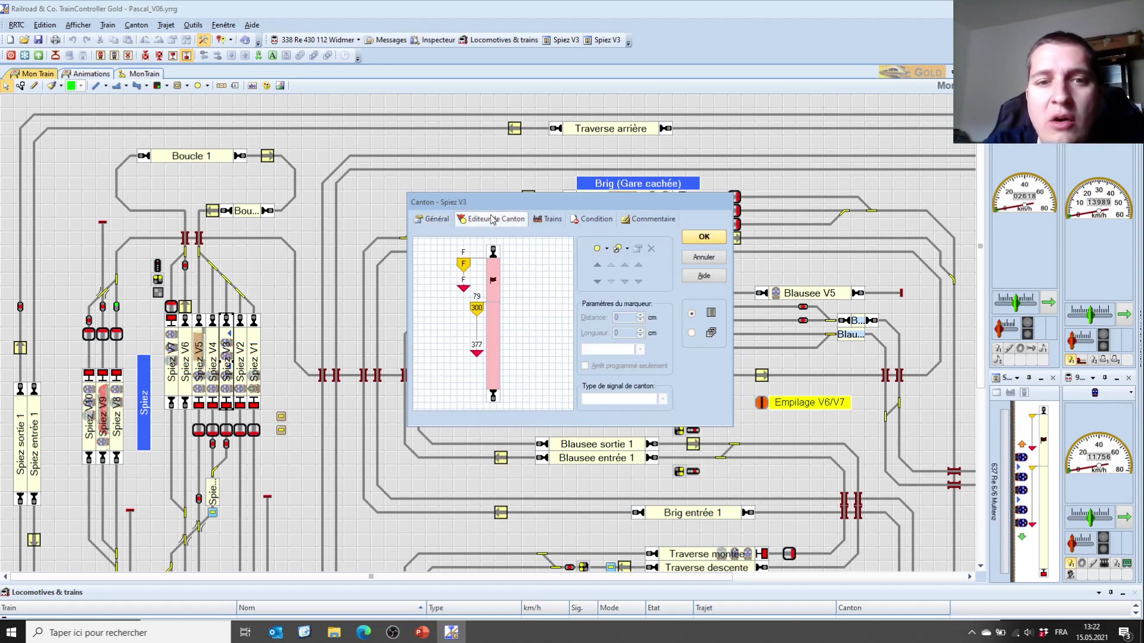
{"action": "left_click", "coordinate": [492, 275]}
{"action": "key", "text": "Return"}
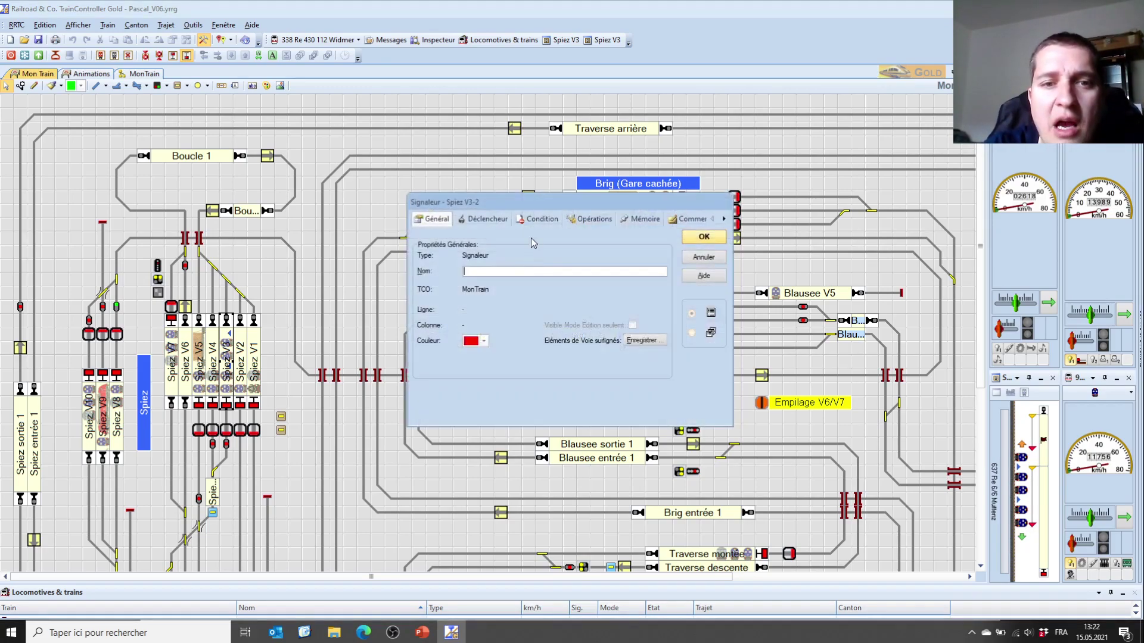
Step: Examine the Empillage and RS1.15 R entries in the trigger list of the Spiez V3-2 flagman and close its properties
{"action": "left_click", "coordinate": [492, 227]}
{"action": "left_click", "coordinate": [591, 278]}
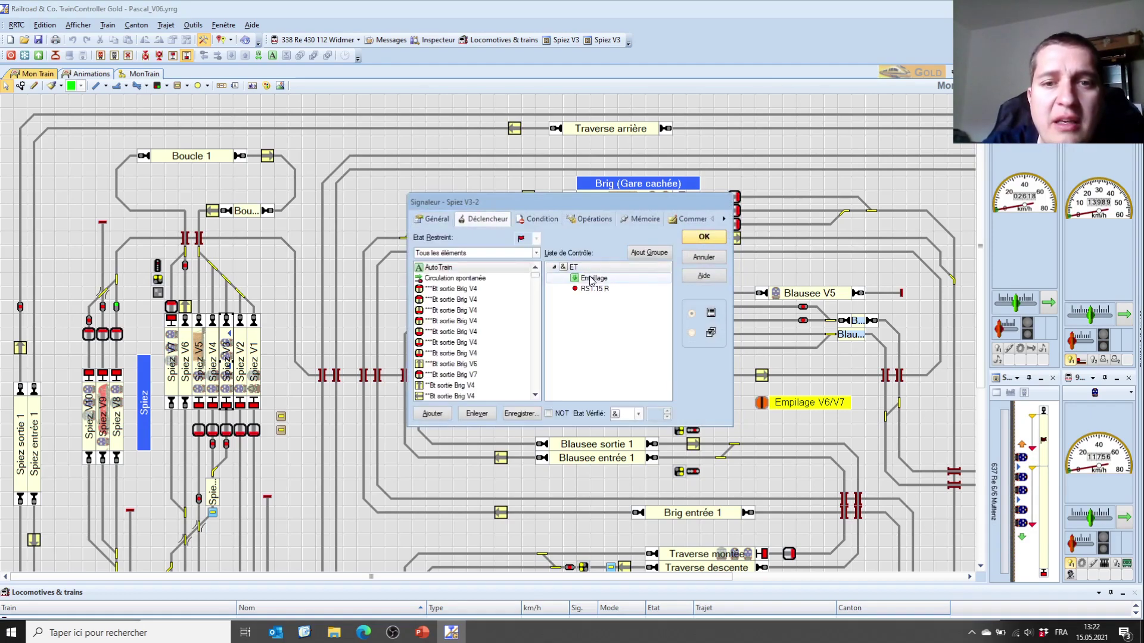
{"action": "left_click", "coordinate": [591, 280]}
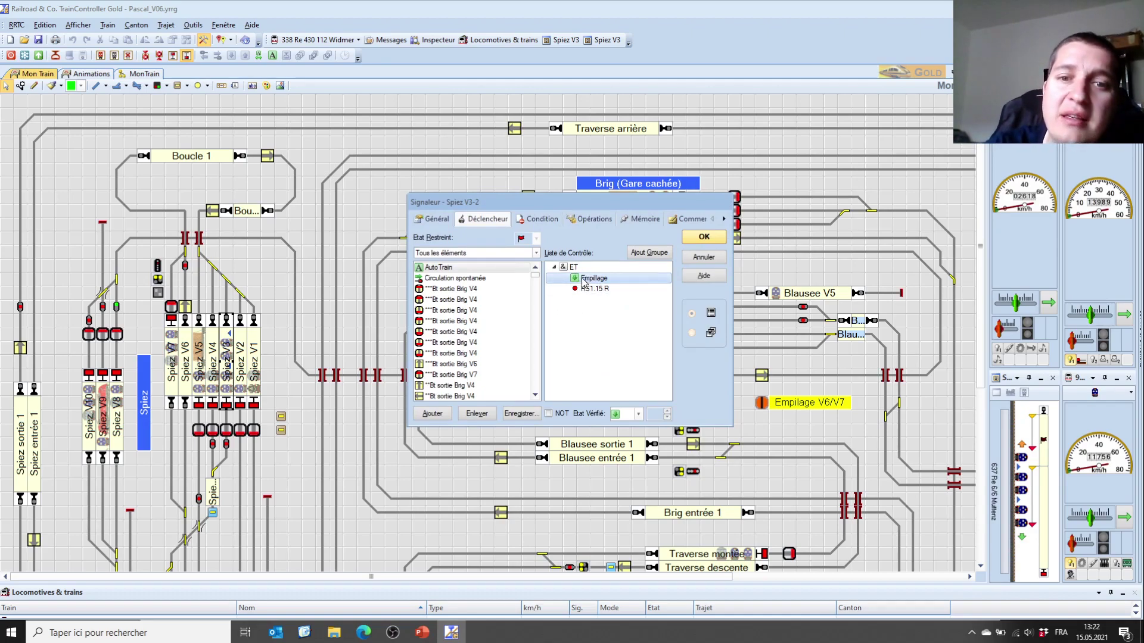
{"action": "mouse_move", "coordinate": [584, 284]}
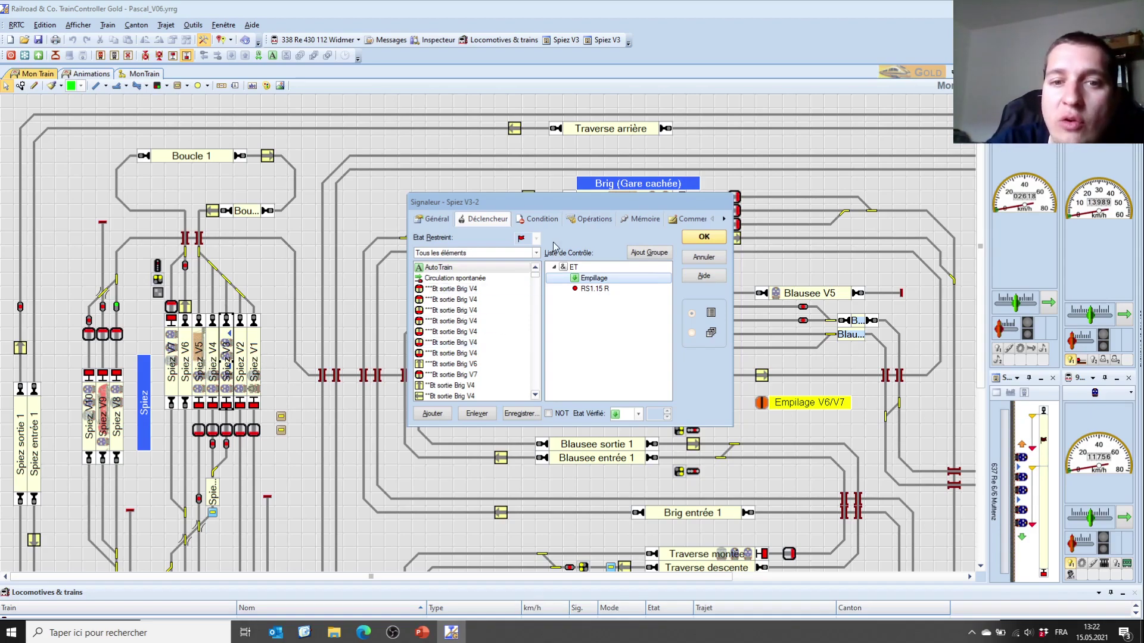
{"action": "left_click", "coordinate": [599, 290]}
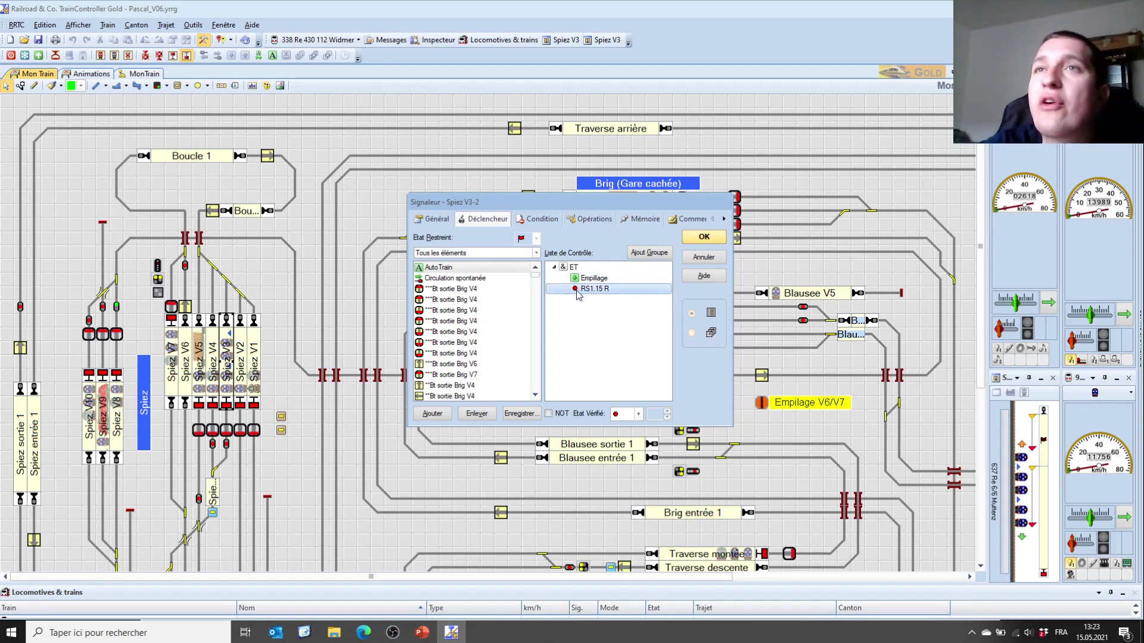
{"action": "mouse_move", "coordinate": [577, 295]}
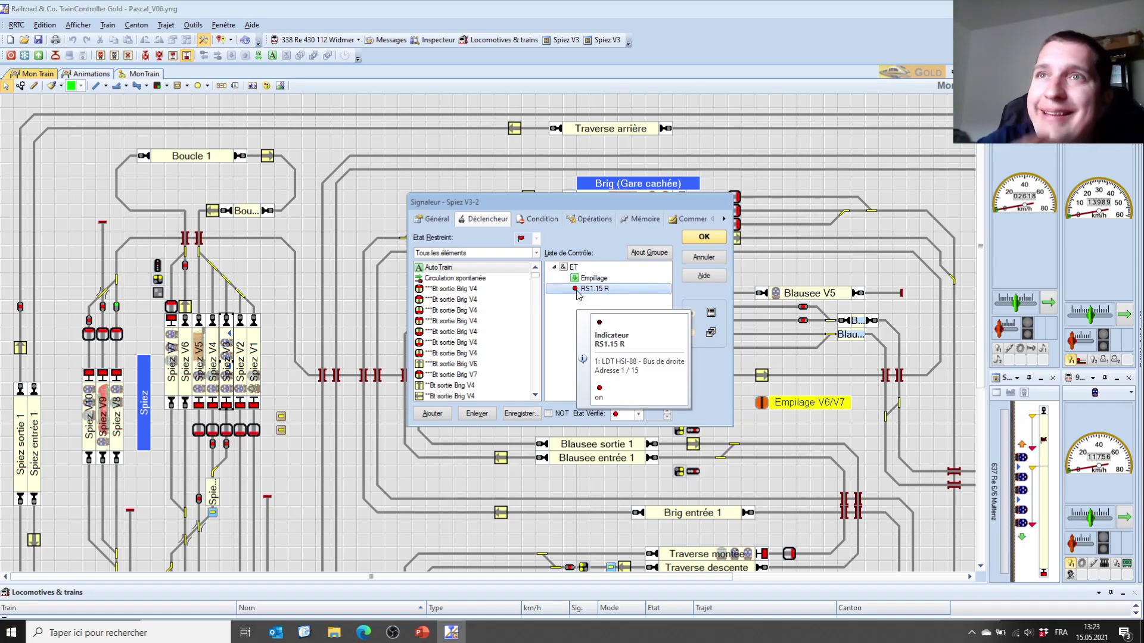
{"action": "left_click", "coordinate": [704, 237]}
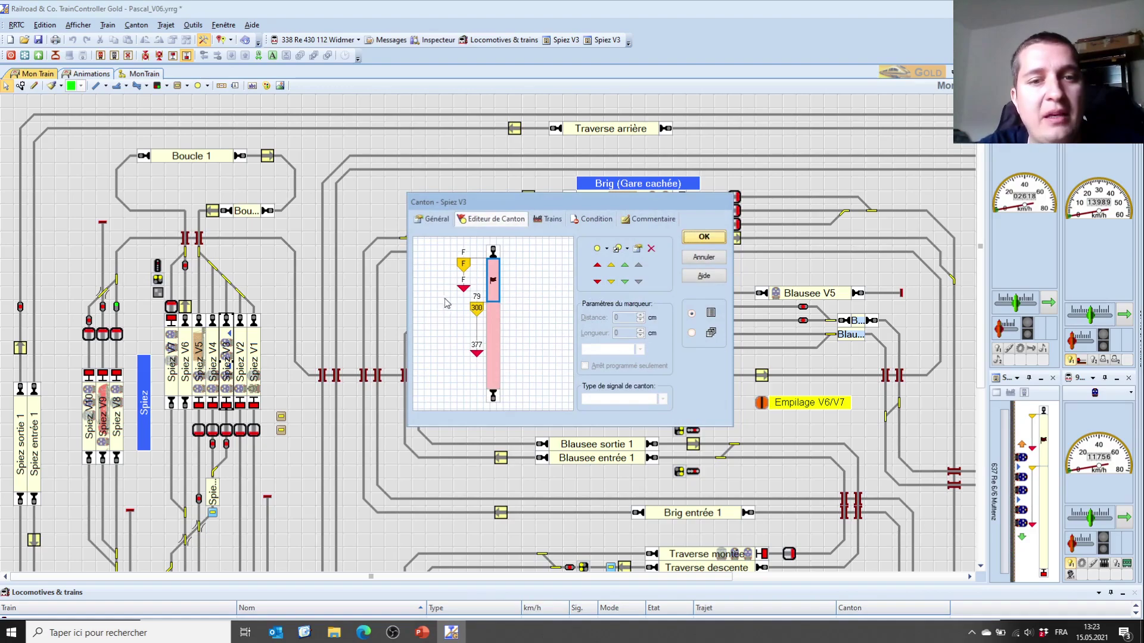
Step: Examine the distance formula of the Spiez V3 stop marker and the length formula of its brake marker, and close the block properties
{"action": "left_click", "coordinate": [463, 288]}
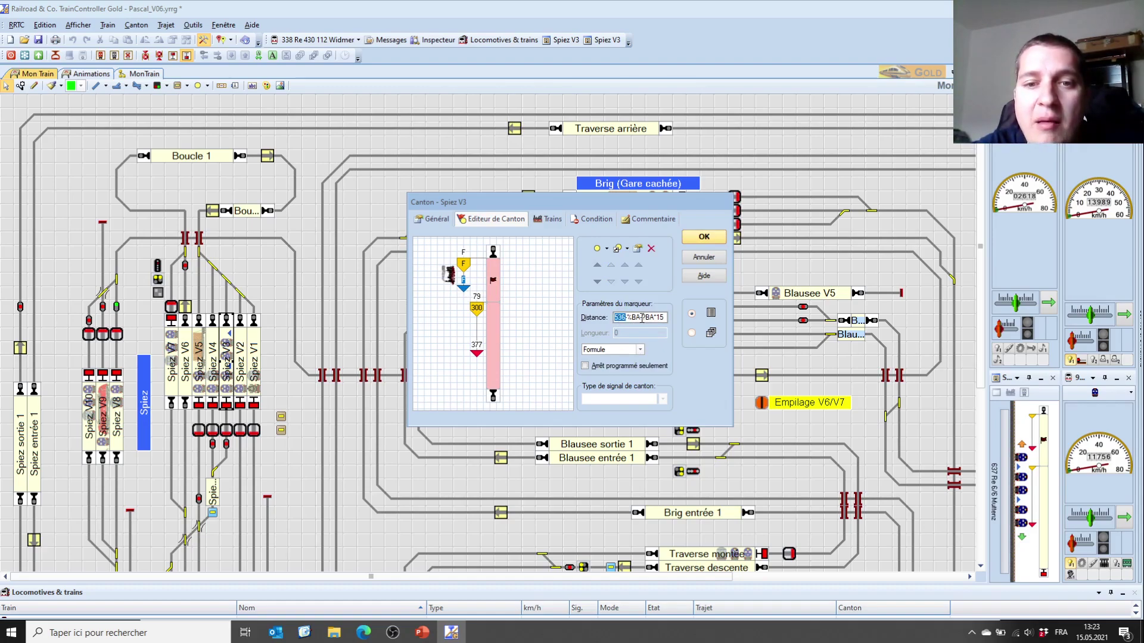
{"action": "double_click", "coordinate": [637, 318]}
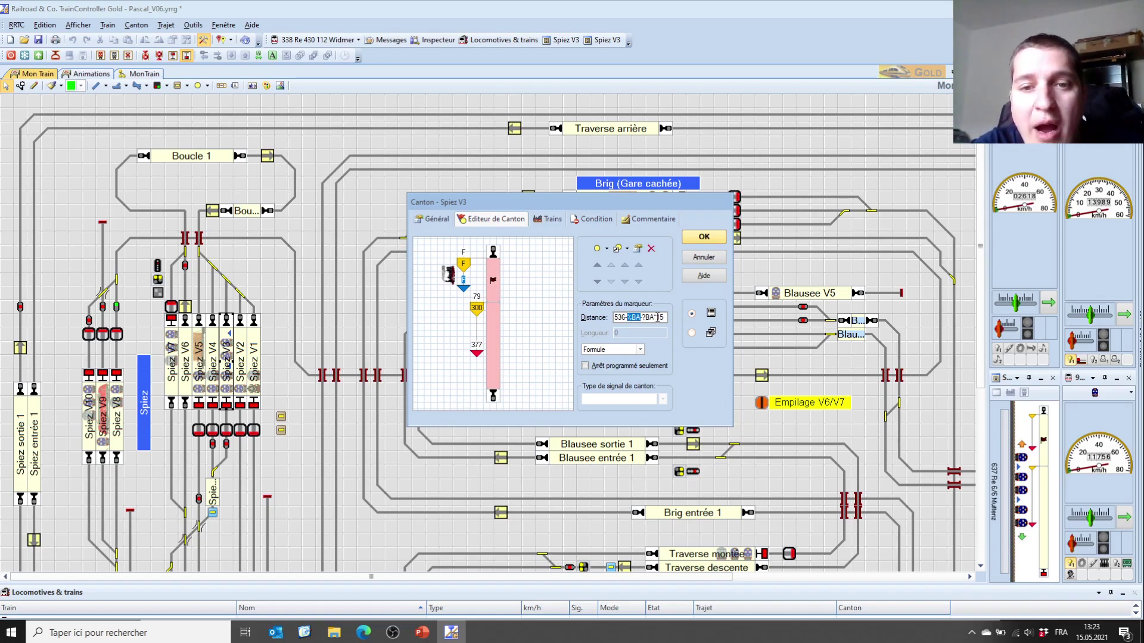
{"action": "left_click", "coordinate": [656, 317]}
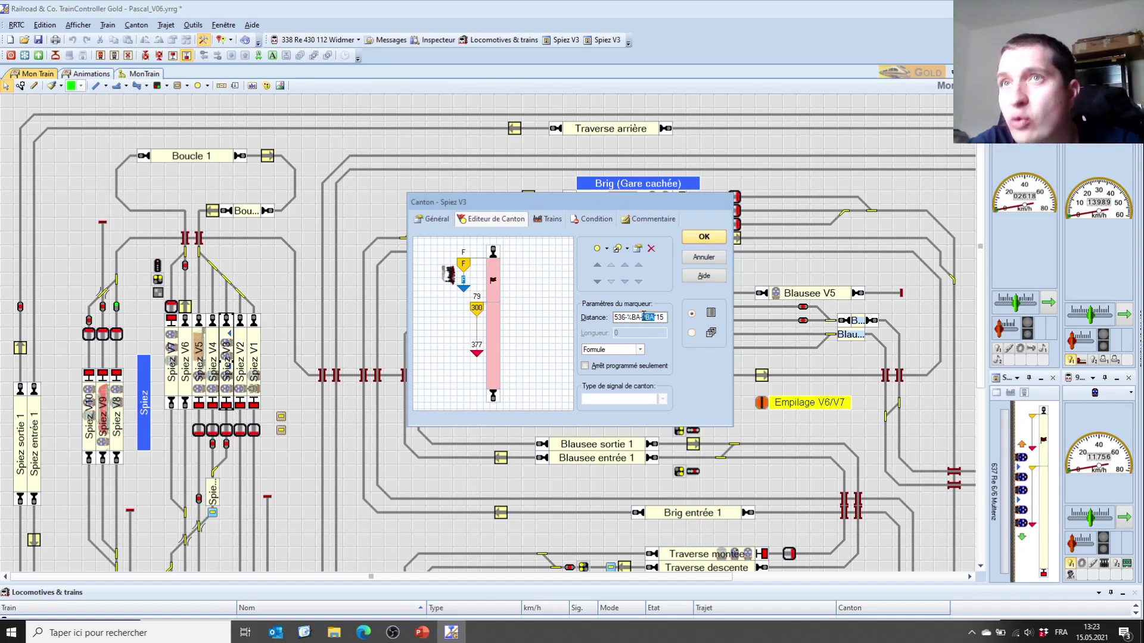
{"action": "left_click", "coordinate": [667, 317]}
{"action": "left_click_drag", "start_coordinate": [668, 318], "coordinate": [656, 315]}
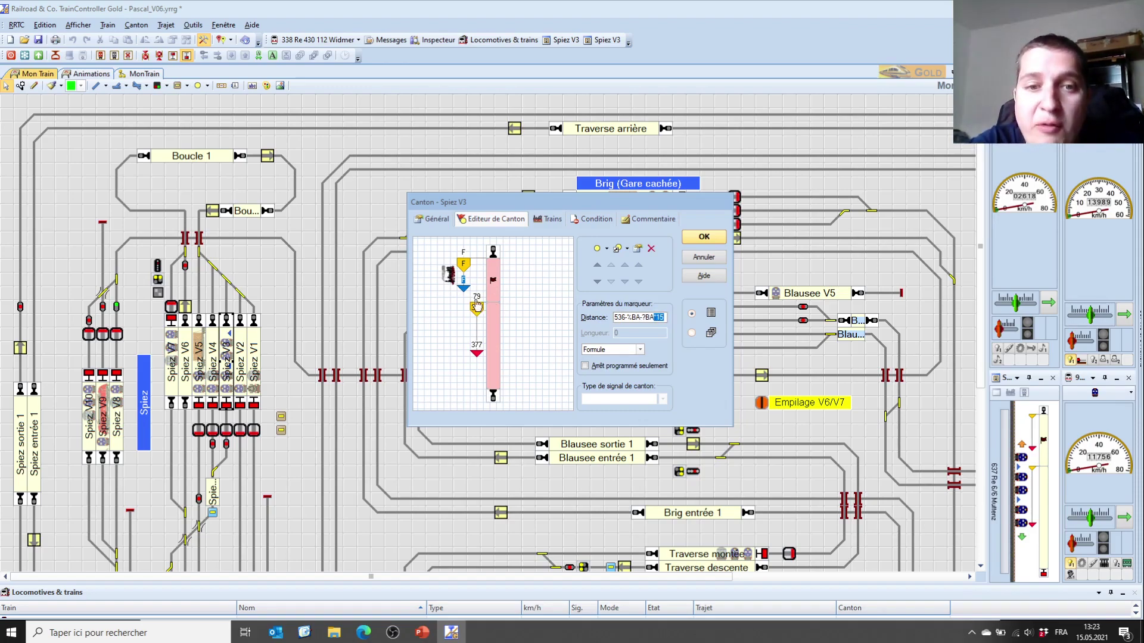
{"action": "mouse_move", "coordinate": [463, 289]}
{"action": "left_mouse_down"}
{"action": "mouse_move", "coordinate": [477, 261]}
{"action": "mouse_move", "coordinate": [464, 265]}
{"action": "left_mouse_up"}
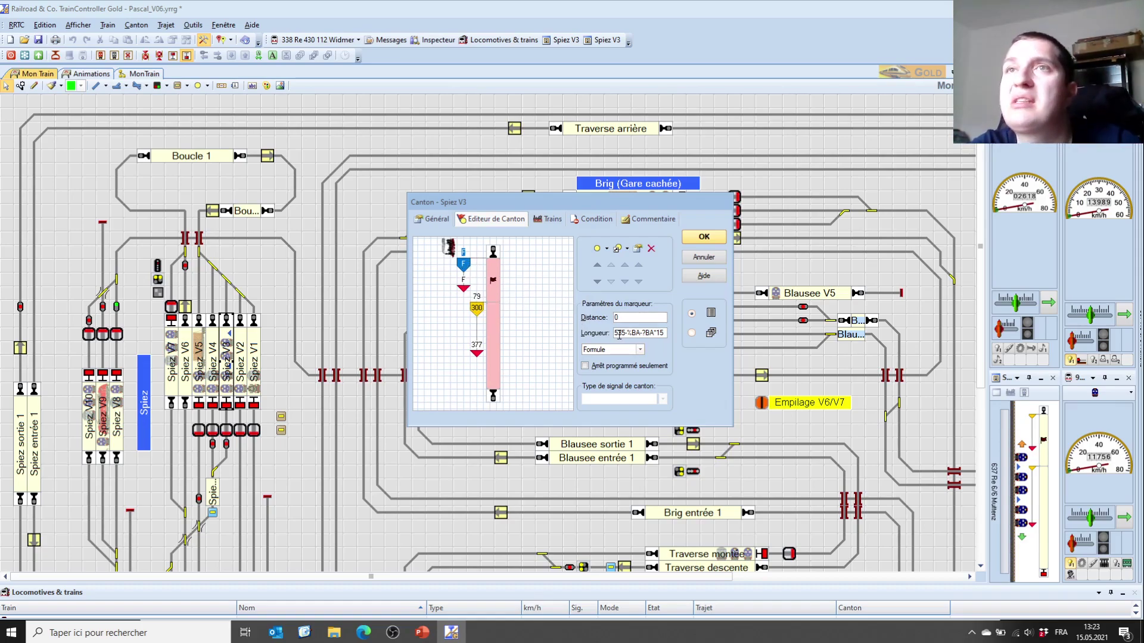
{"action": "left_click", "coordinate": [702, 237]}
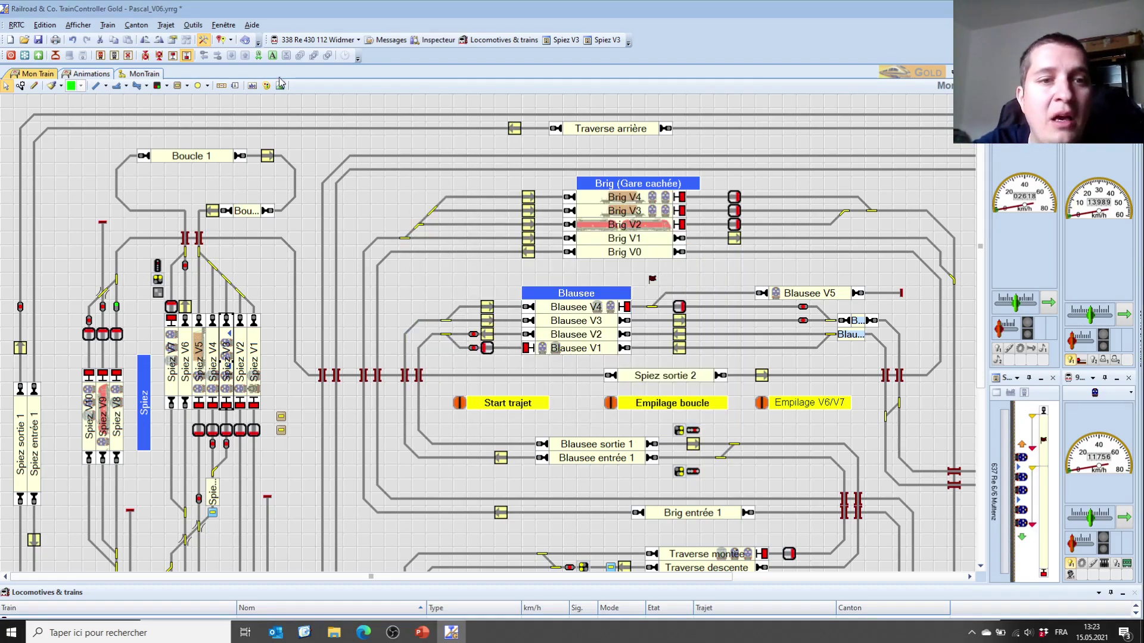
Step: Inspect the connection and general properties of the RS1.15 R indicator in the Boucle 2 block editor, and close both dialogs
{"action": "left_click", "coordinate": [241, 212]}
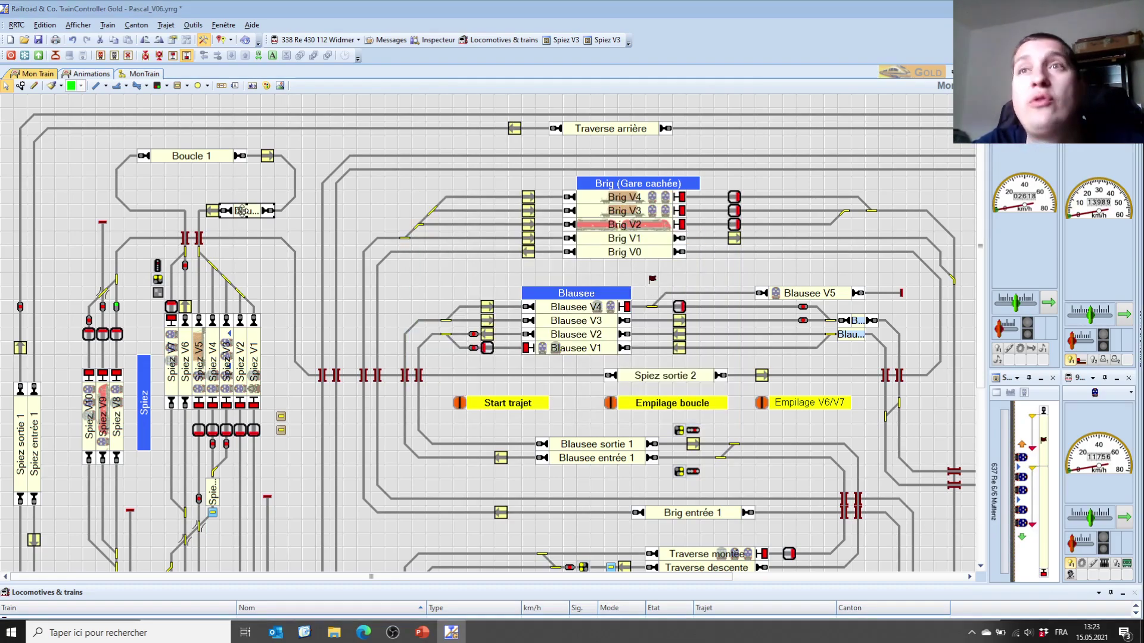
{"action": "double_click", "coordinate": [241, 212]}
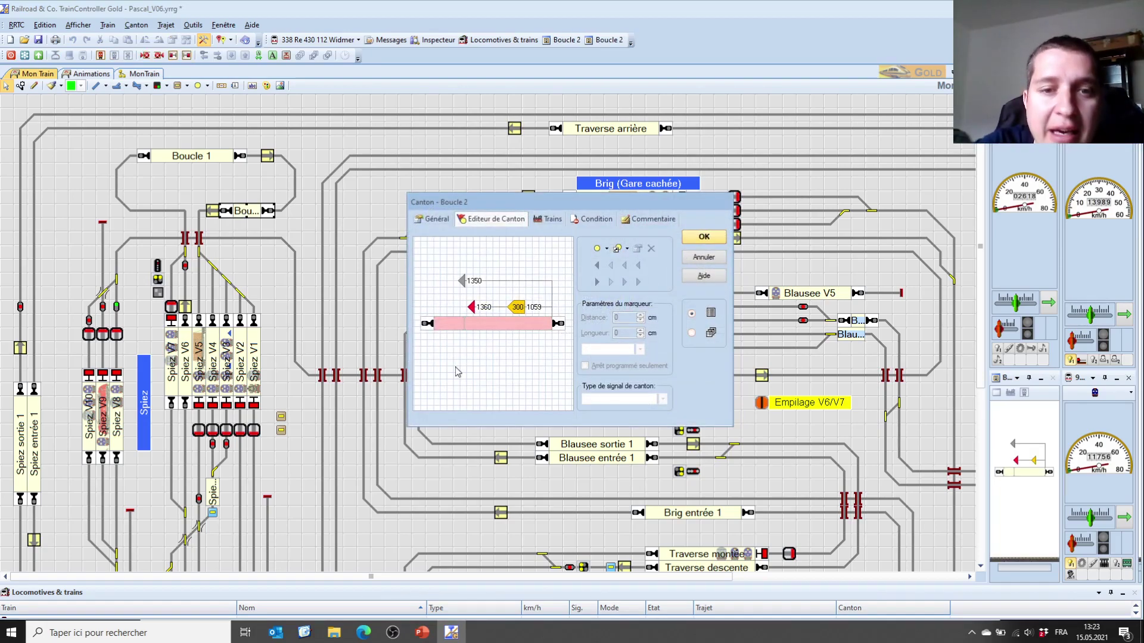
{"action": "left_click", "coordinate": [450, 326]}
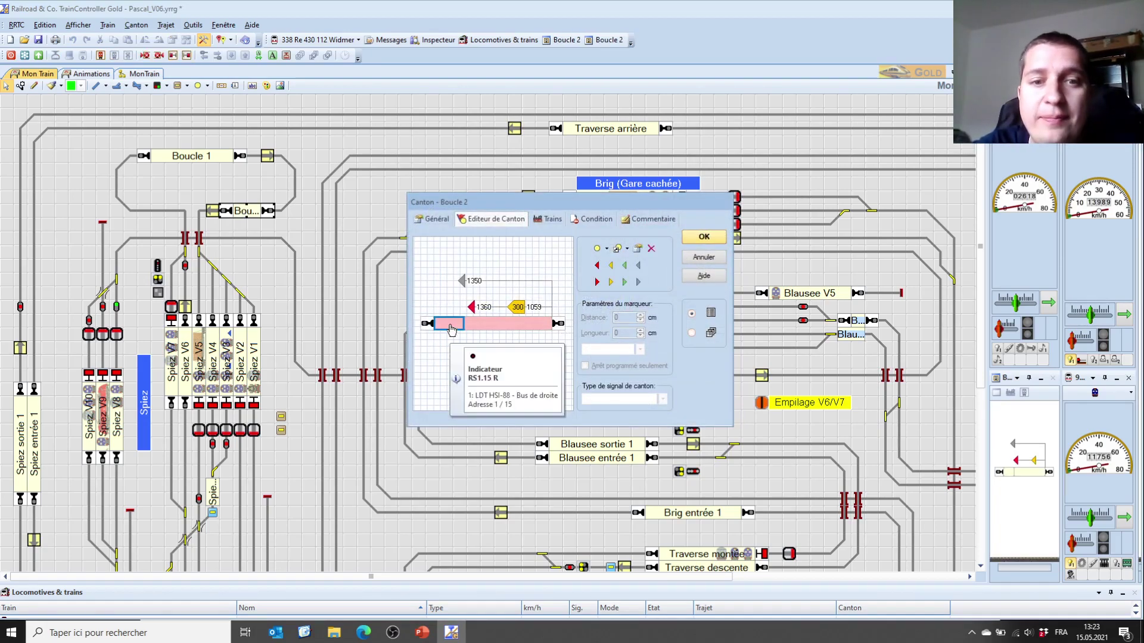
{"action": "double_click", "coordinate": [451, 327]}
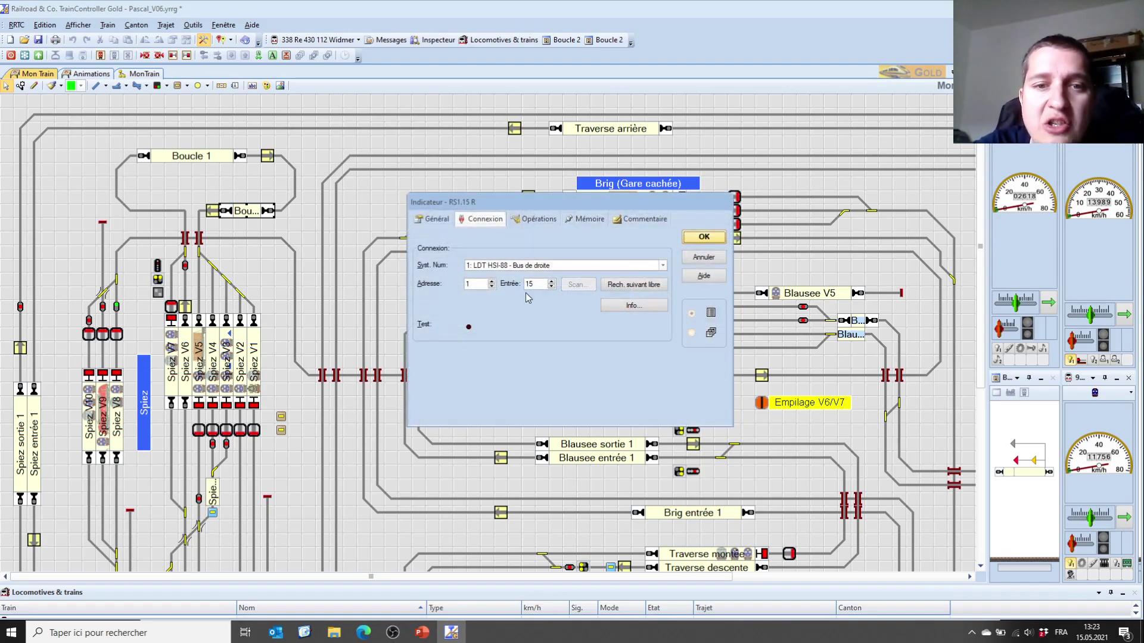
{"action": "left_click", "coordinate": [434, 219]}
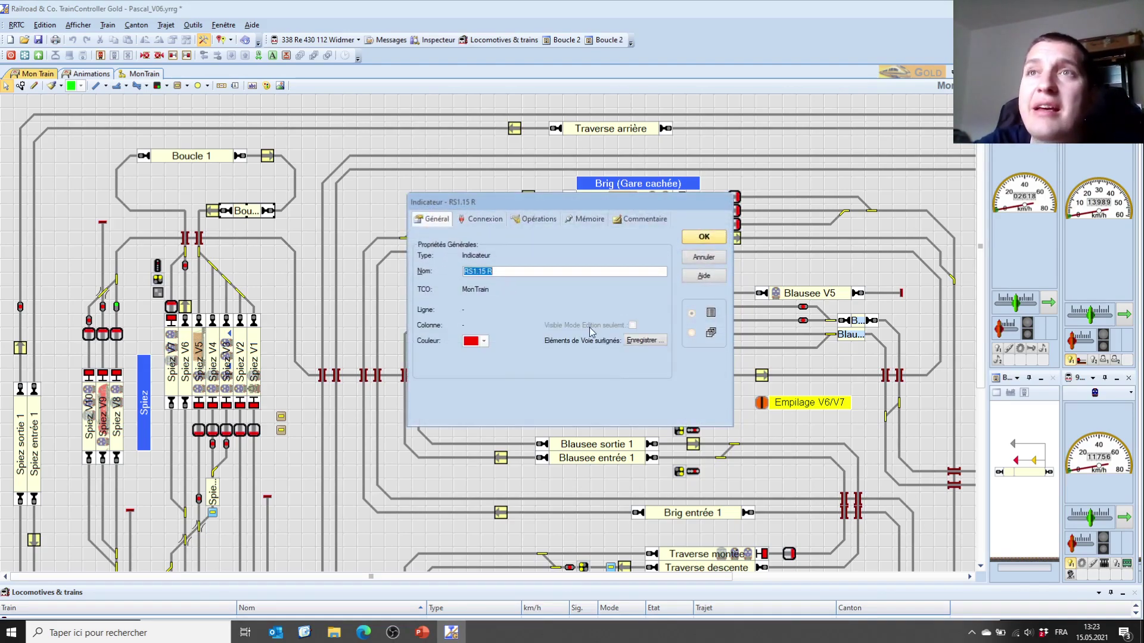
{"action": "left_click", "coordinate": [694, 238]}
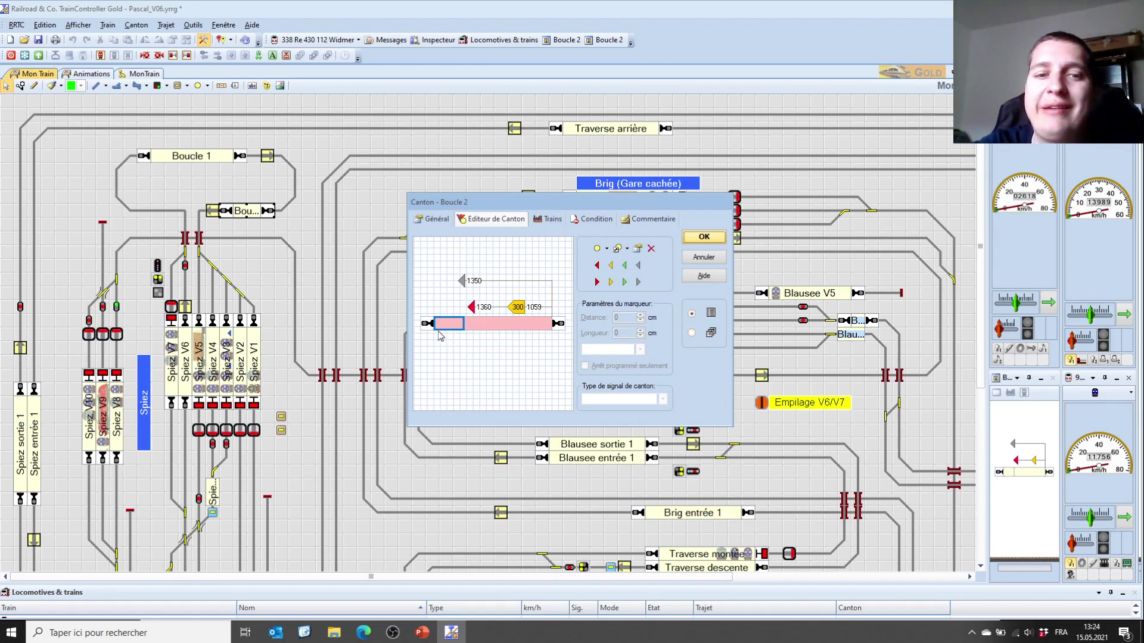
{"action": "mouse_move", "coordinate": [453, 326]}
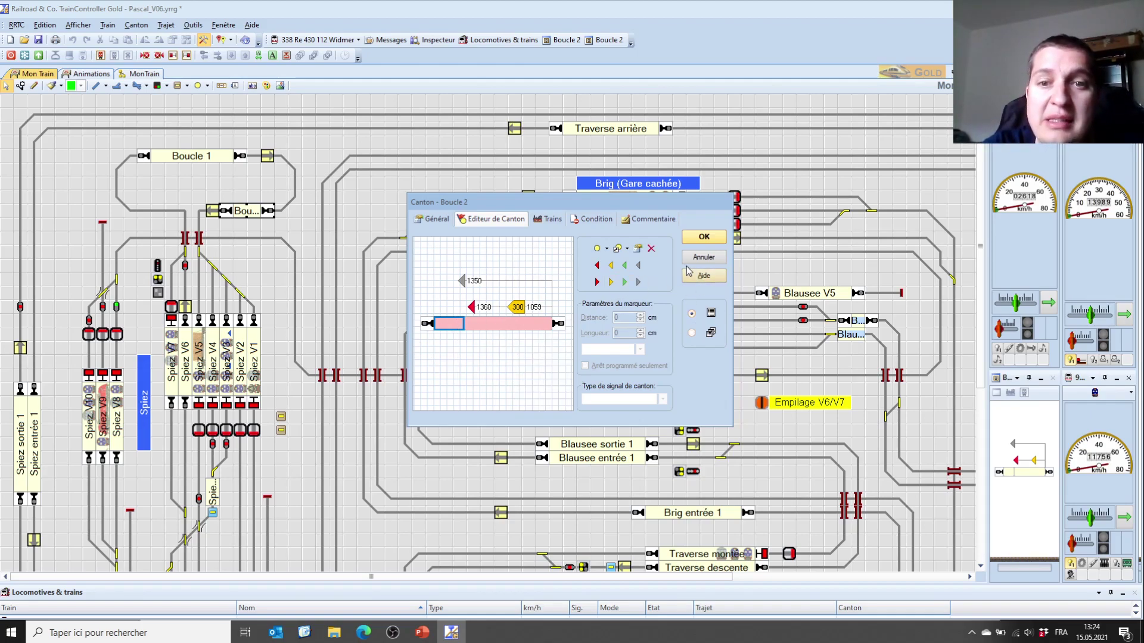
{"action": "left_click", "coordinate": [704, 238]}
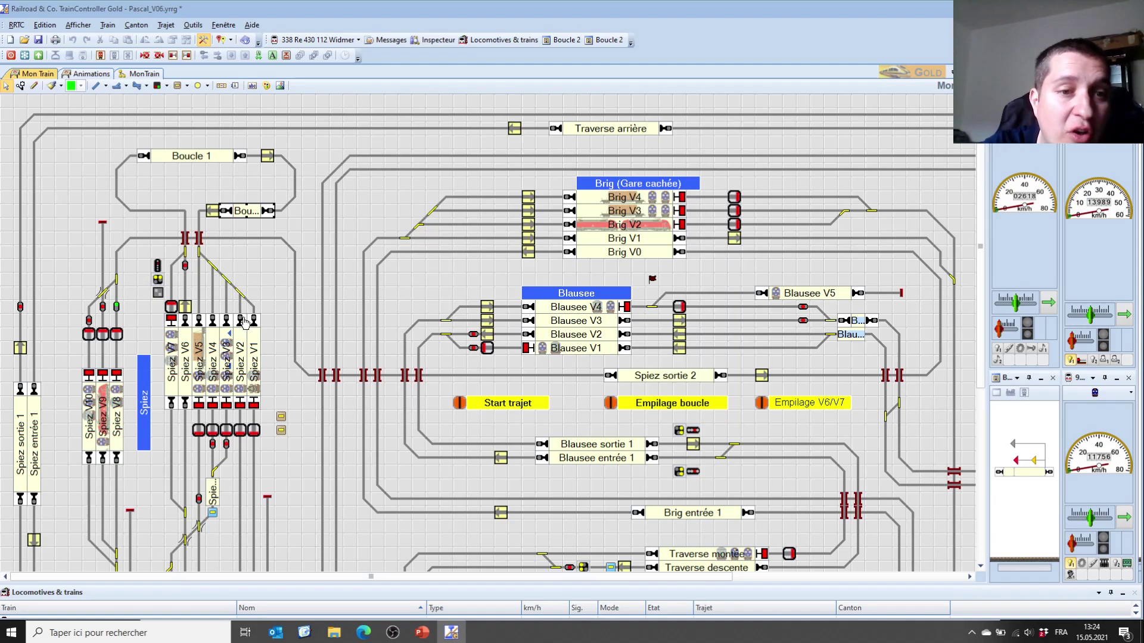
Step: Open the Empillage route from the MonTrain route list and review its rules for occupied blocks and itineraries
{"action": "mouse_move", "coordinate": [230, 369]}
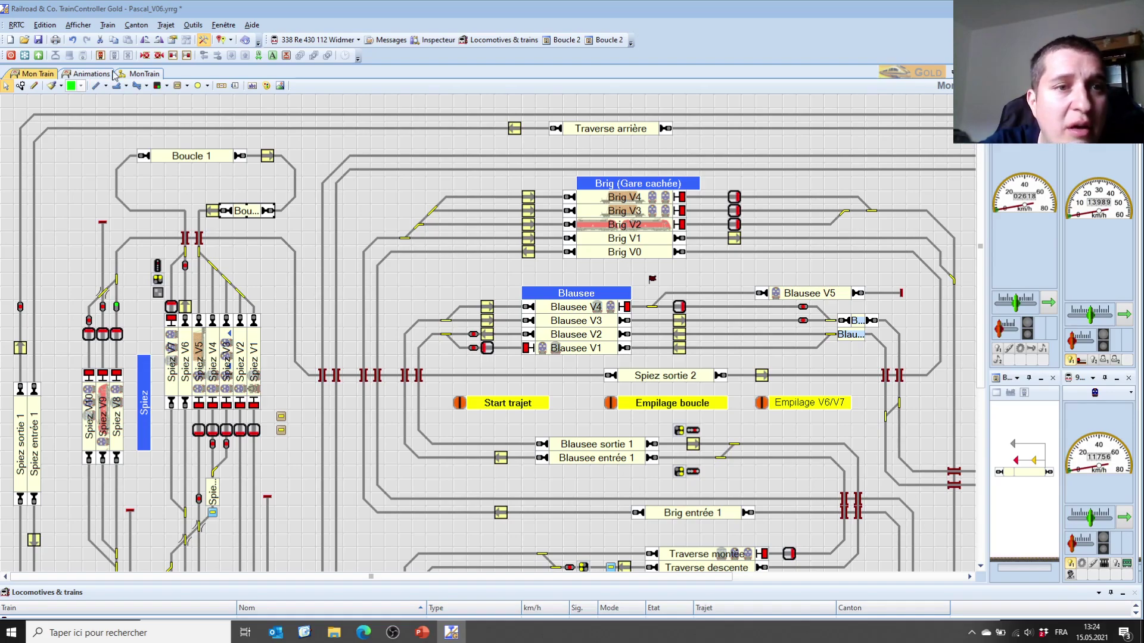
{"action": "left_click", "coordinate": [137, 74]}
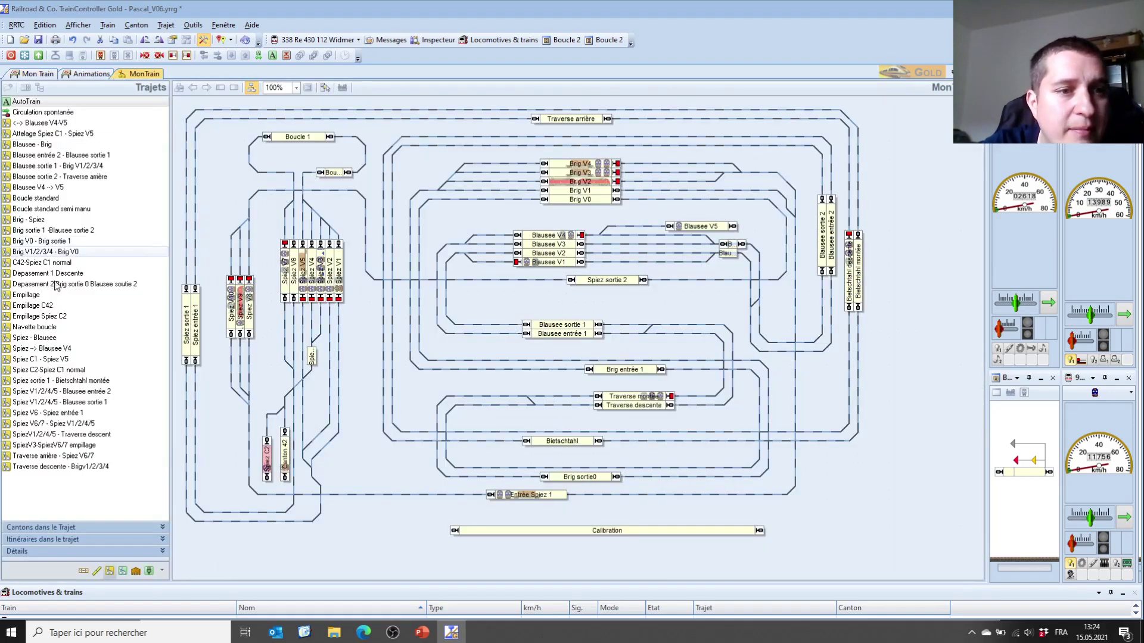
{"action": "left_click", "coordinate": [34, 296]}
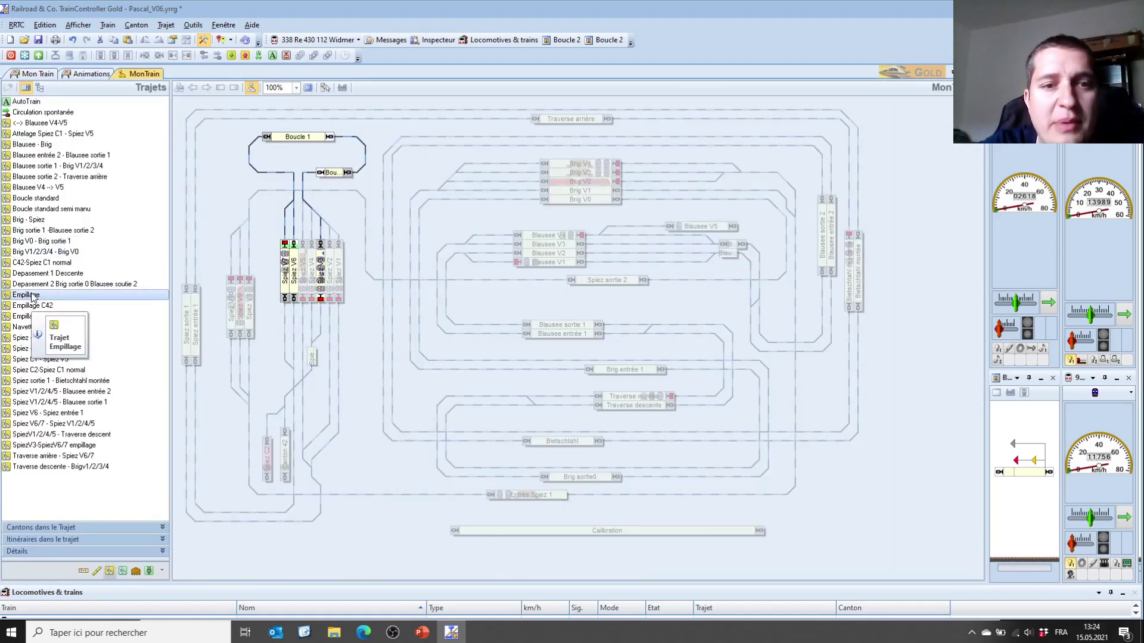
{"action": "double_click", "coordinate": [34, 296]}
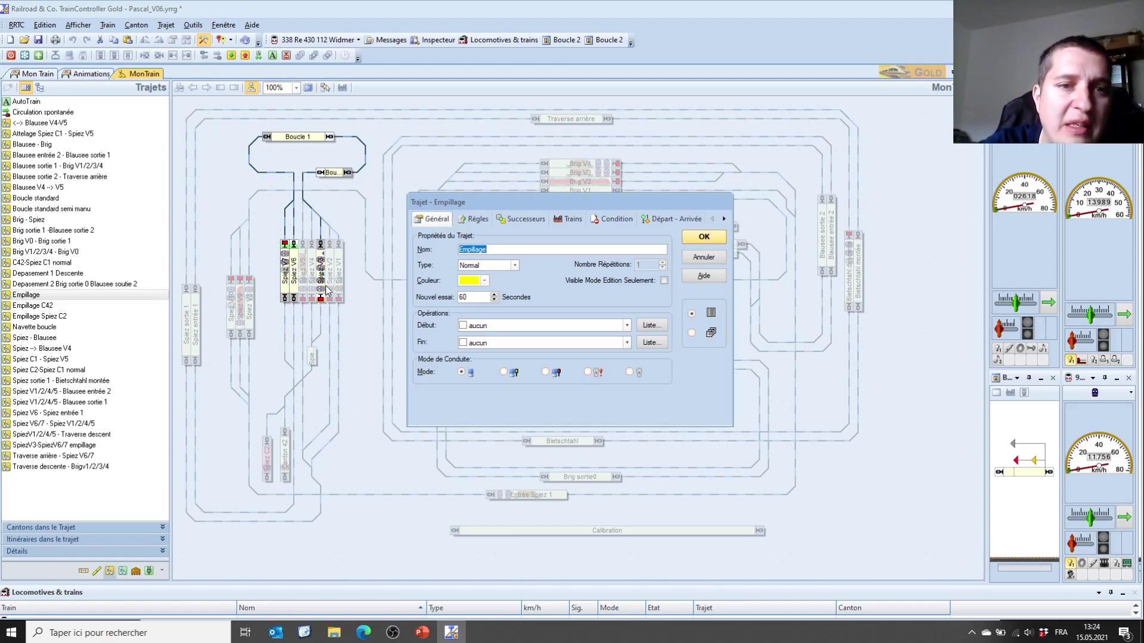
{"action": "left_click", "coordinate": [472, 220]}
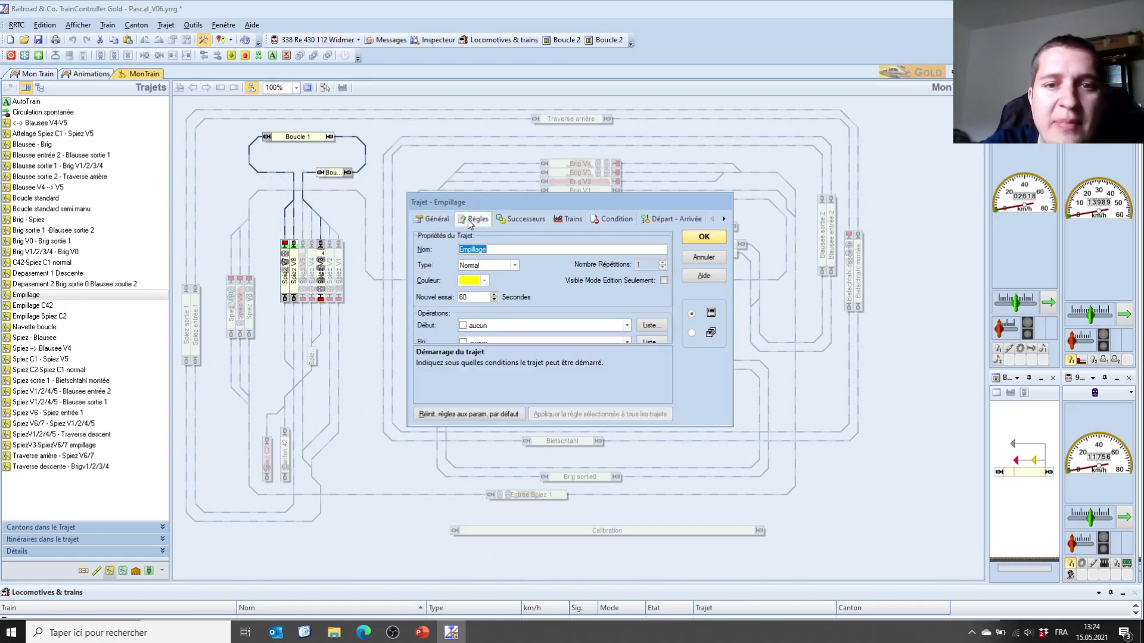
{"action": "left_click_drag", "start_coordinate": [665, 258], "coordinate": [667, 284]}
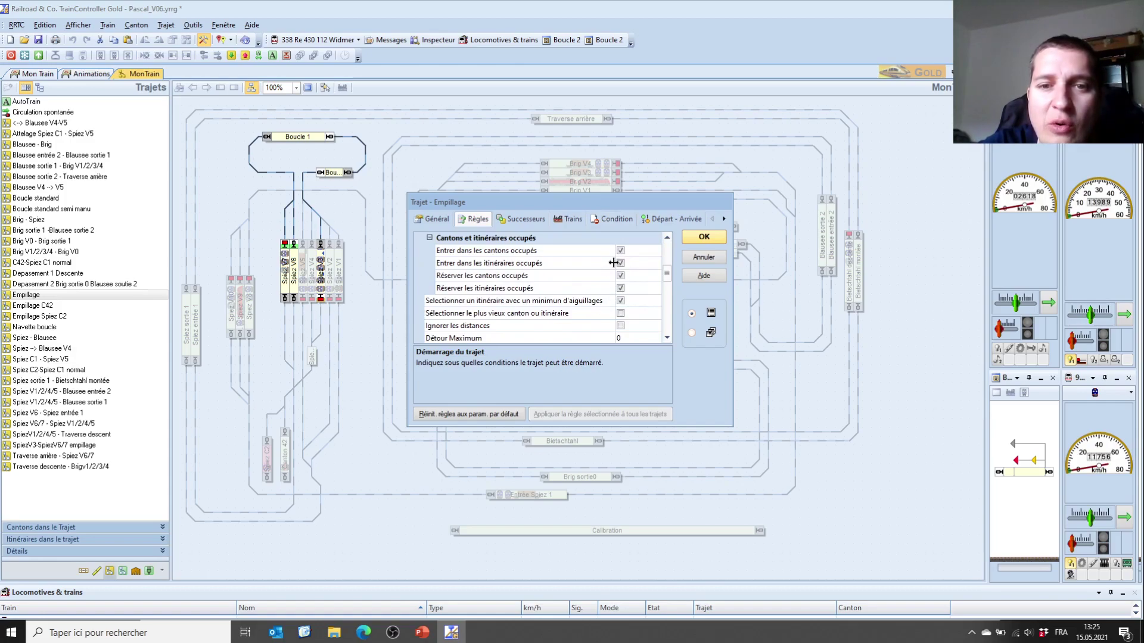
Step: Expand the Longueur des trains rules of the Empillage route and look through their options
{"action": "left_click_drag", "start_coordinate": [667, 274], "coordinate": [675, 316]}
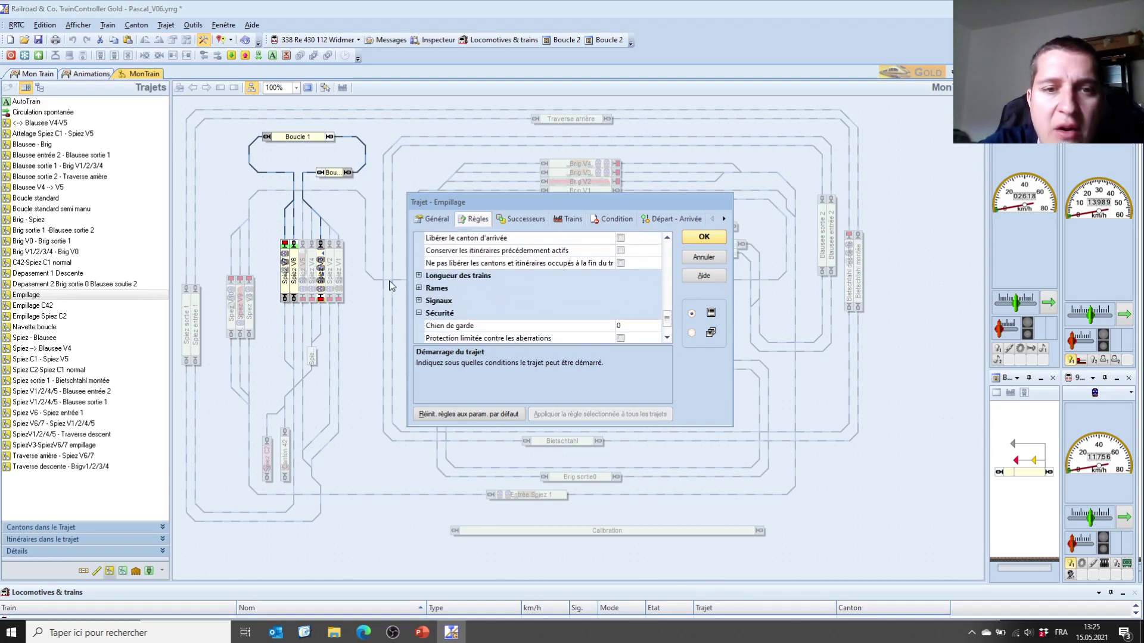
{"action": "left_click", "coordinate": [418, 278]}
{"action": "left_click", "coordinate": [419, 277]}
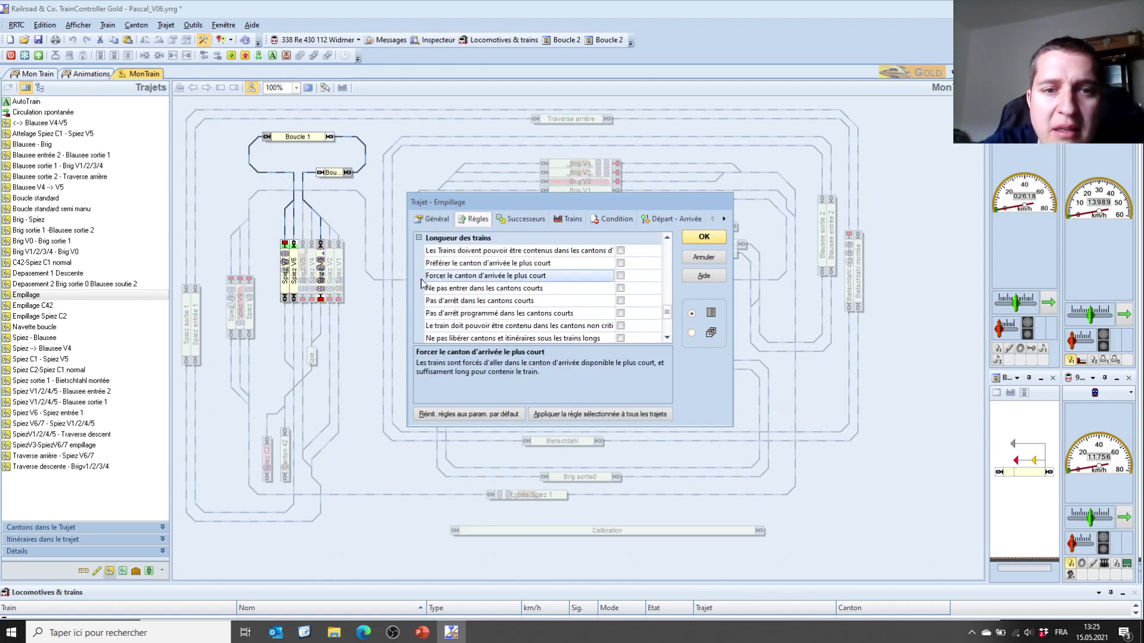
{"action": "left_click_drag", "start_coordinate": [669, 313], "coordinate": [672, 317]}
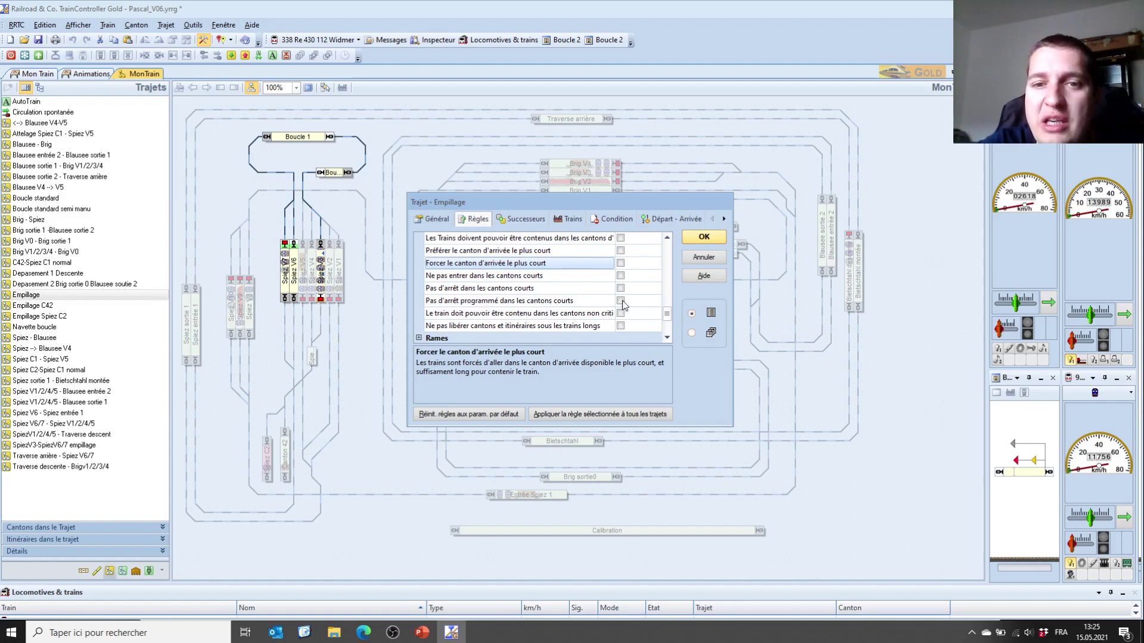
{"action": "left_click", "coordinate": [667, 338]}
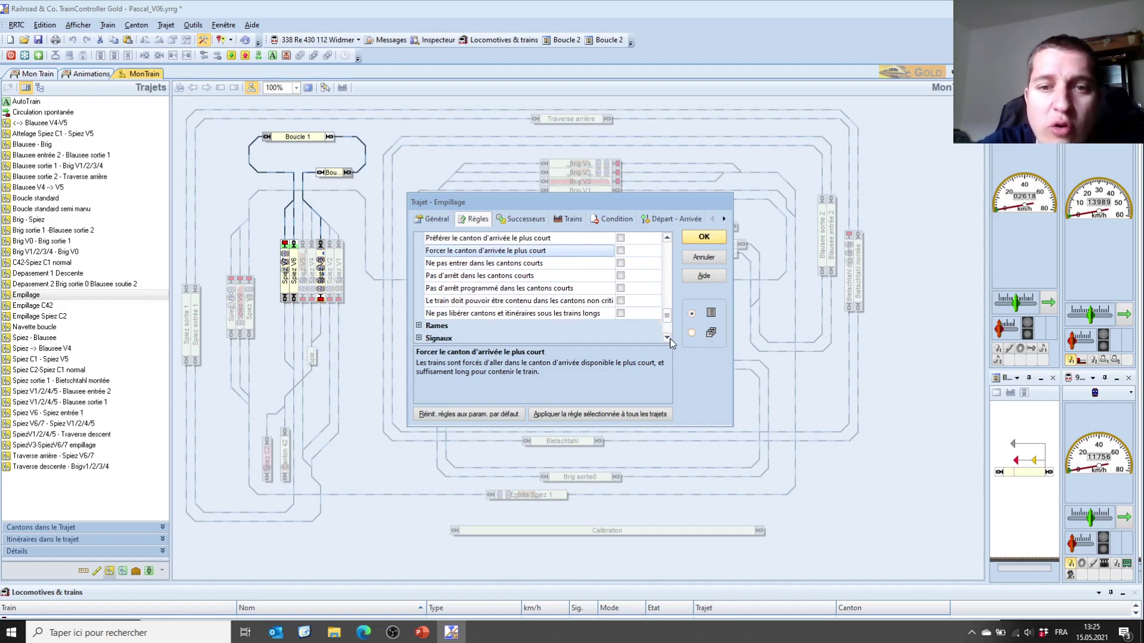
{"action": "left_click", "coordinate": [667, 339]}
{"action": "left_click", "coordinate": [667, 339]}
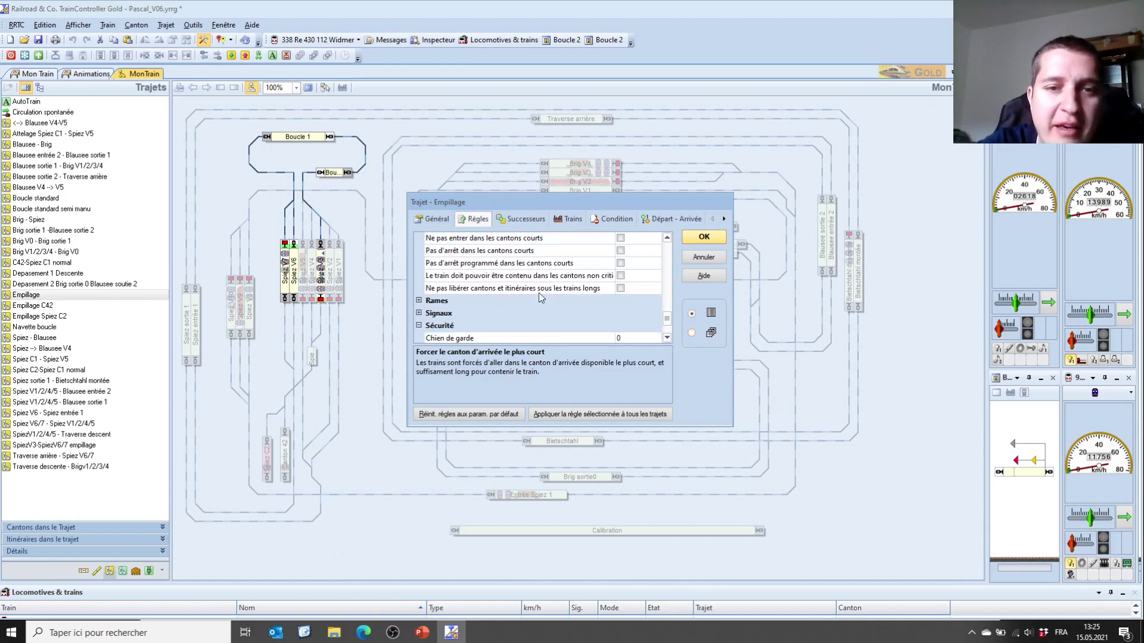
Step: Expand Rames and Atteler dans les cantons d'arrivée, and select the Empiler dans un canton de destination value to view its description
{"action": "left_click", "coordinate": [419, 300]}
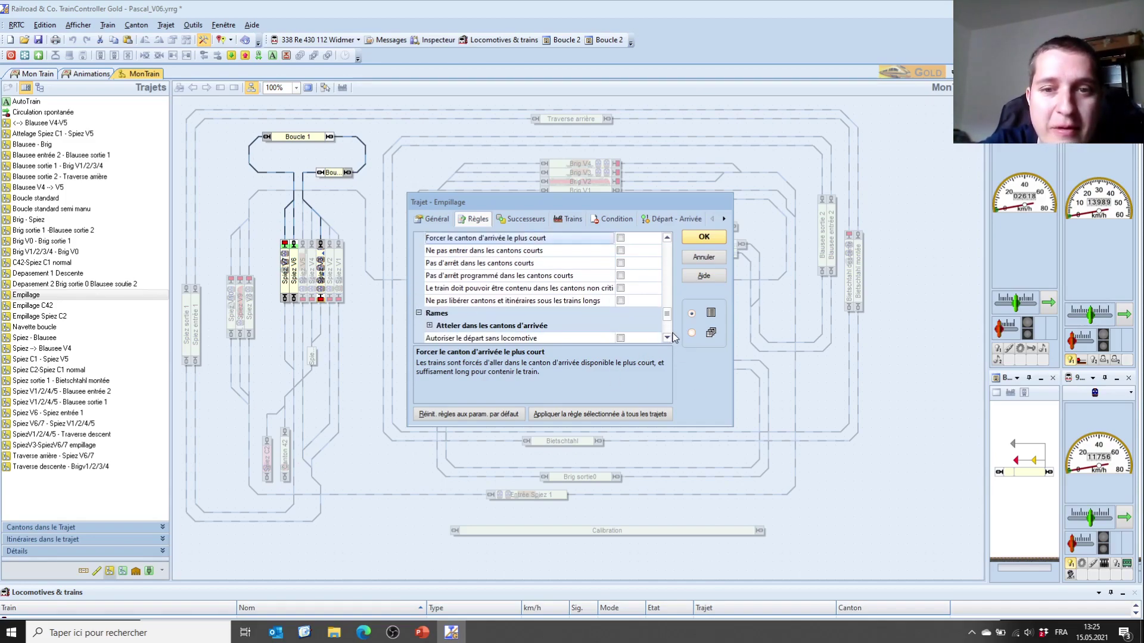
{"action": "left_click", "coordinate": [666, 337]}
{"action": "left_click", "coordinate": [667, 338]}
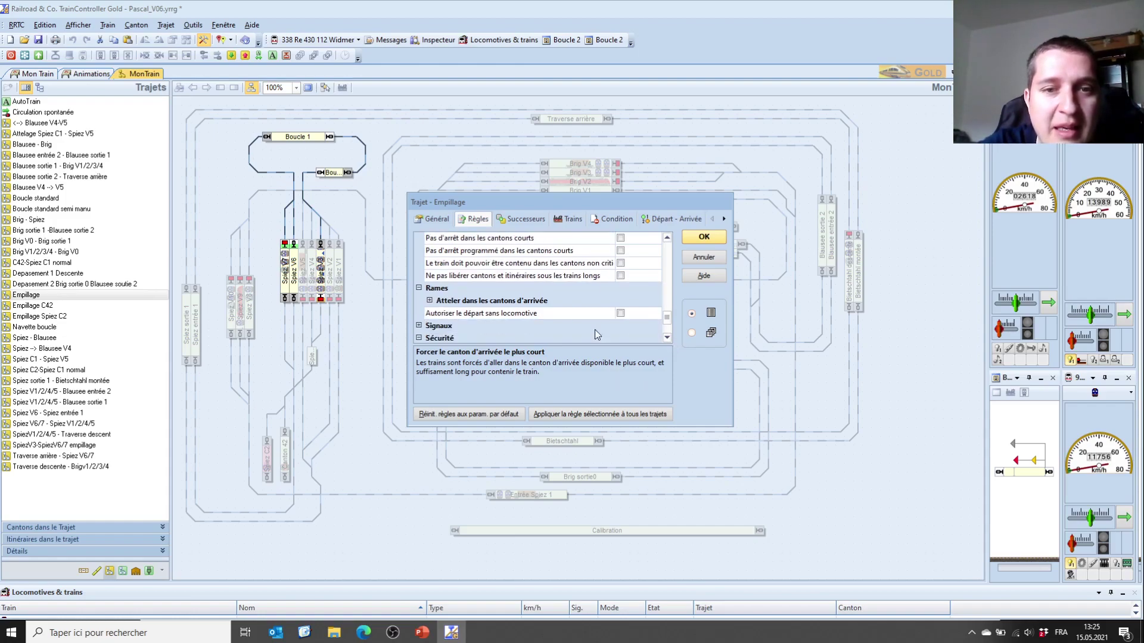
{"action": "left_click", "coordinate": [429, 300]}
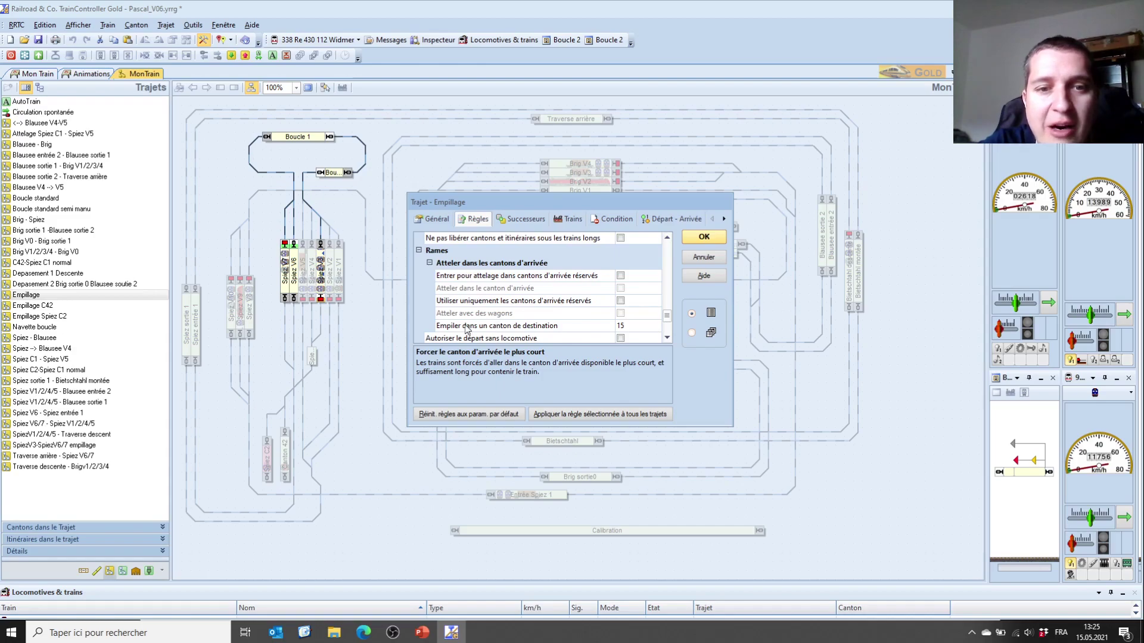
{"action": "left_click", "coordinate": [641, 329]}
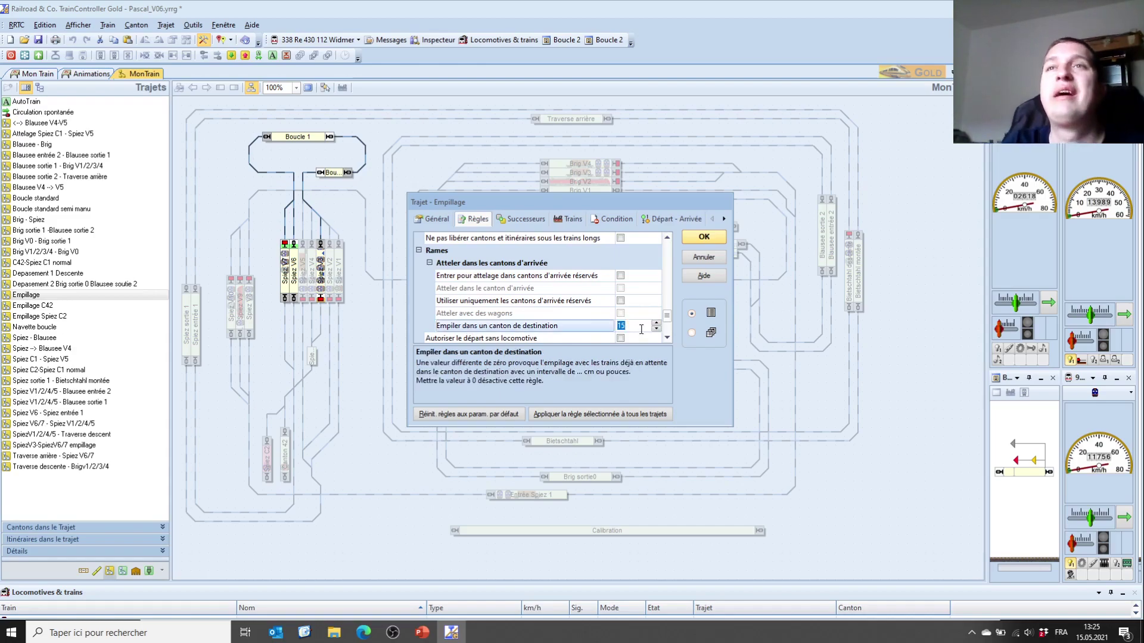